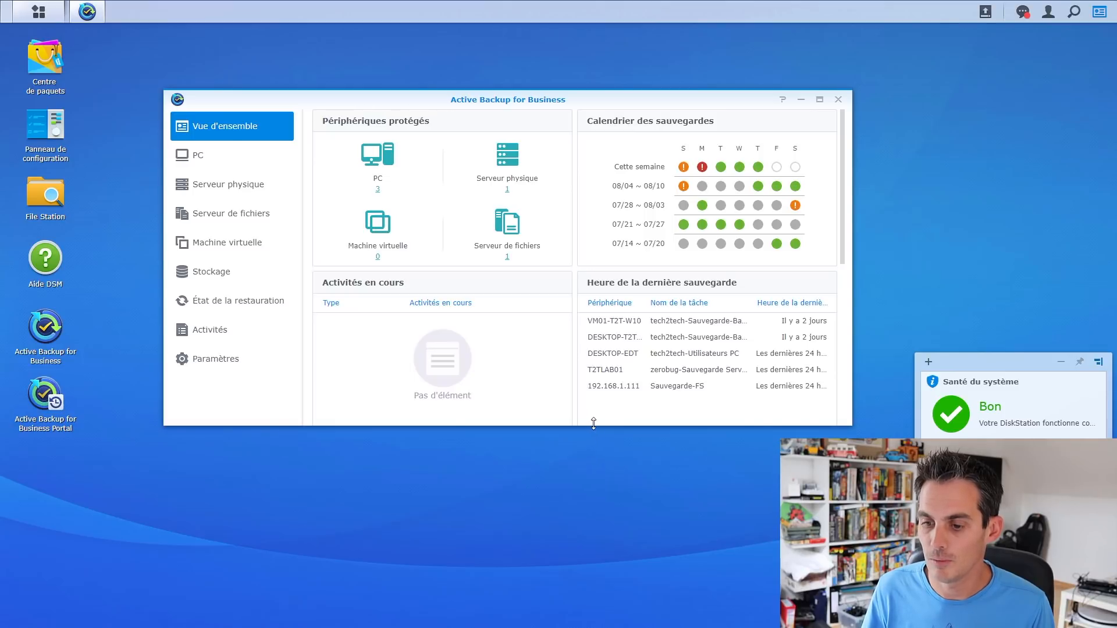
Step: Enlarge the Active Backup for Business window vertically and move it up to the desktop's upper edge
{"action": "left_click_drag", "start_coordinate": [592, 426], "coordinate": [569, 591]}
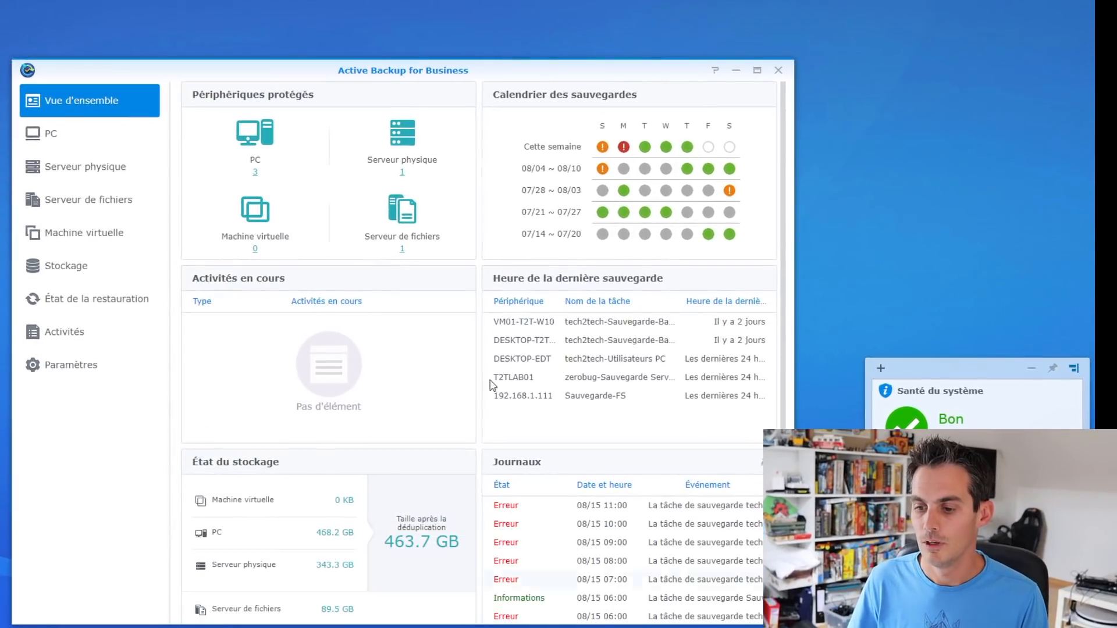
{"action": "left_click_drag", "start_coordinate": [564, 97], "coordinate": [557, 48]}
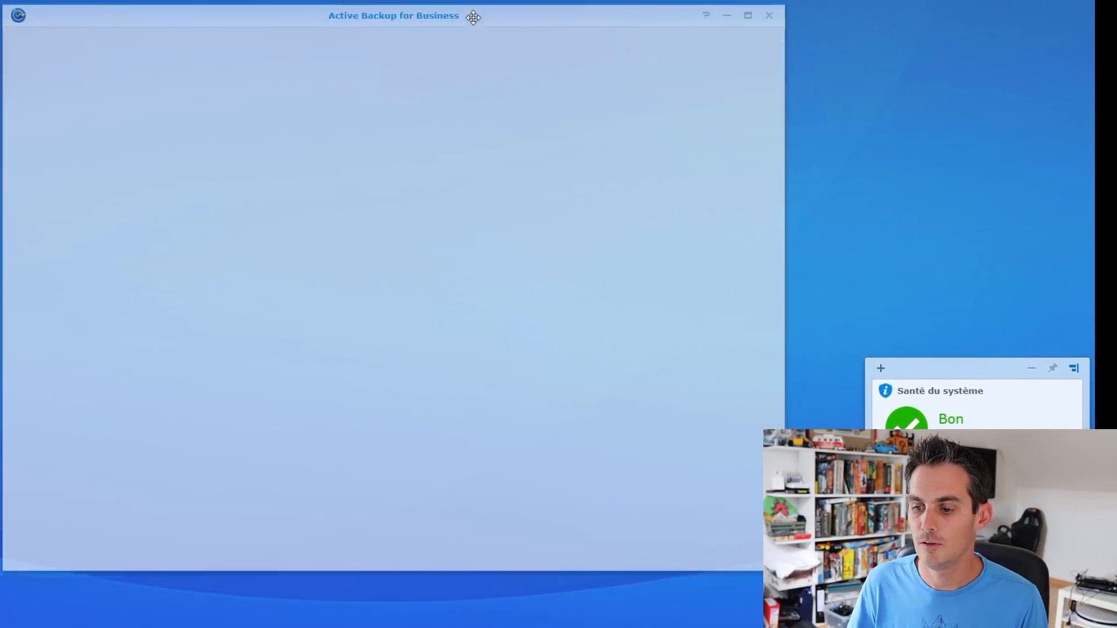
{"action": "left_click_drag", "start_coordinate": [473, 17], "coordinate": [473, 16]}
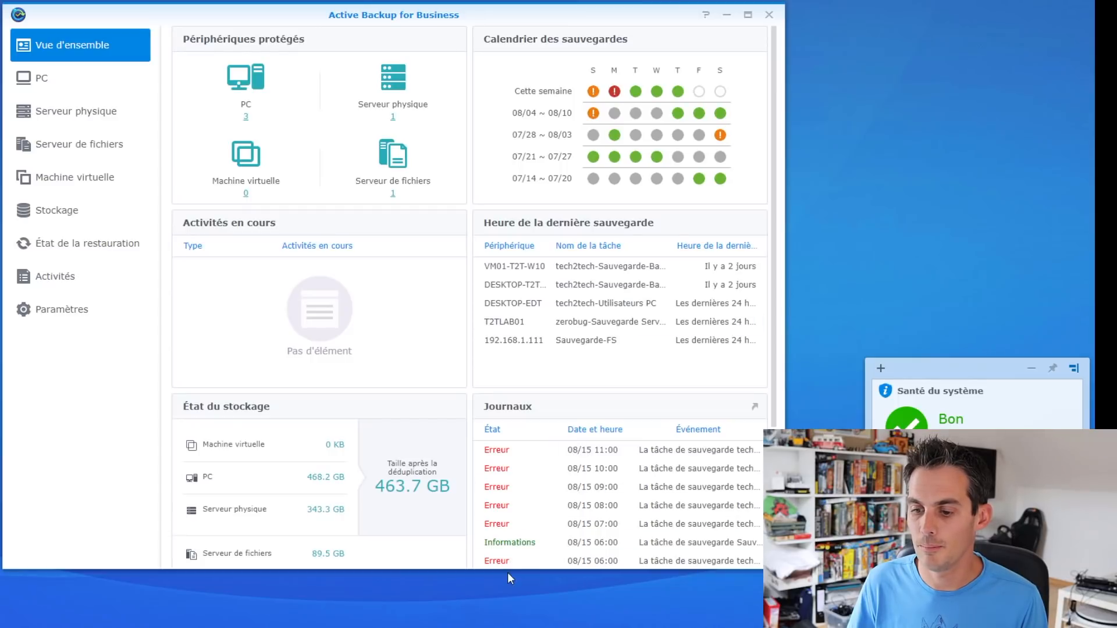
{"action": "left_click_drag", "start_coordinate": [510, 575], "coordinate": [508, 622]}
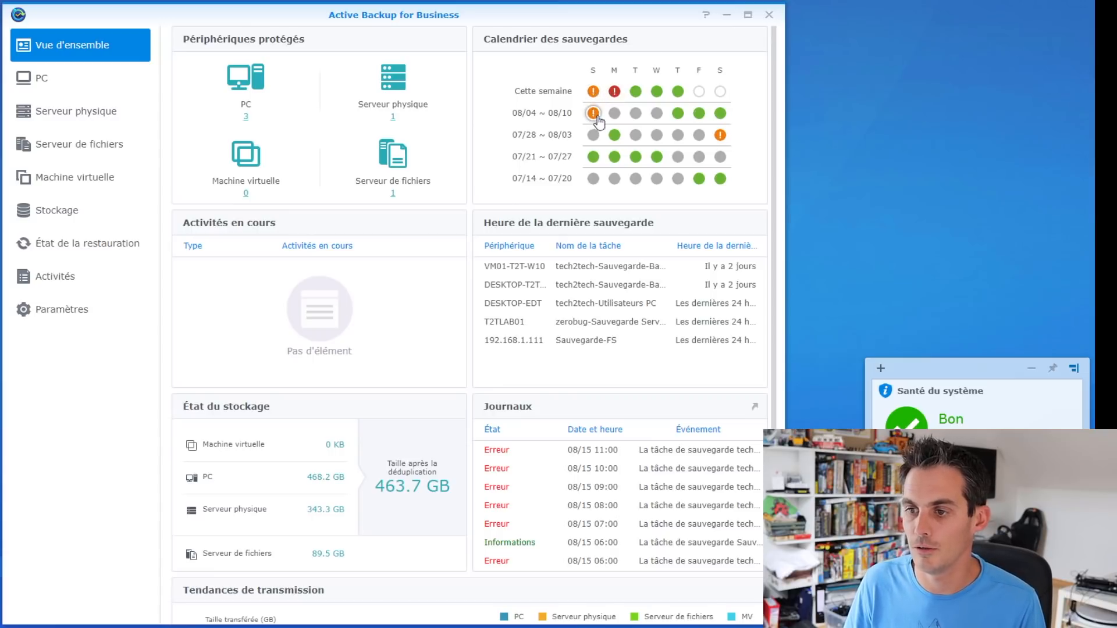
Step: Examine the overview's backup calendar, storage status, logs and transmission trends
{"action": "mouse_move", "coordinate": [615, 93]}
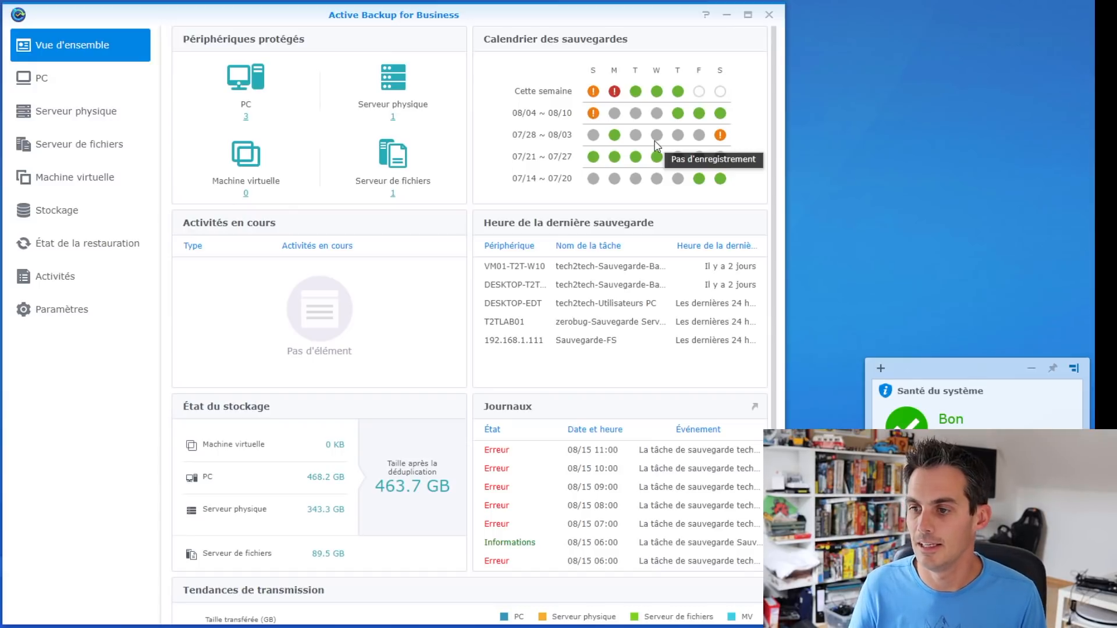
{"action": "scroll", "coordinate": [294, 170], "scroll_direction": "down", "scroll_amount": 2}
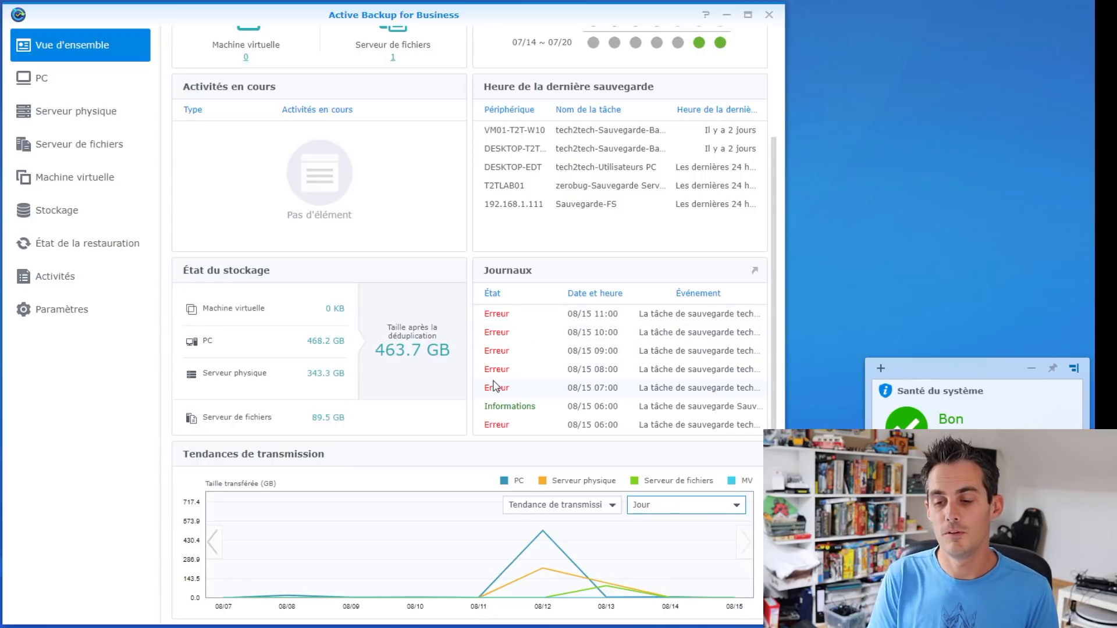
{"action": "mouse_move", "coordinate": [532, 538]}
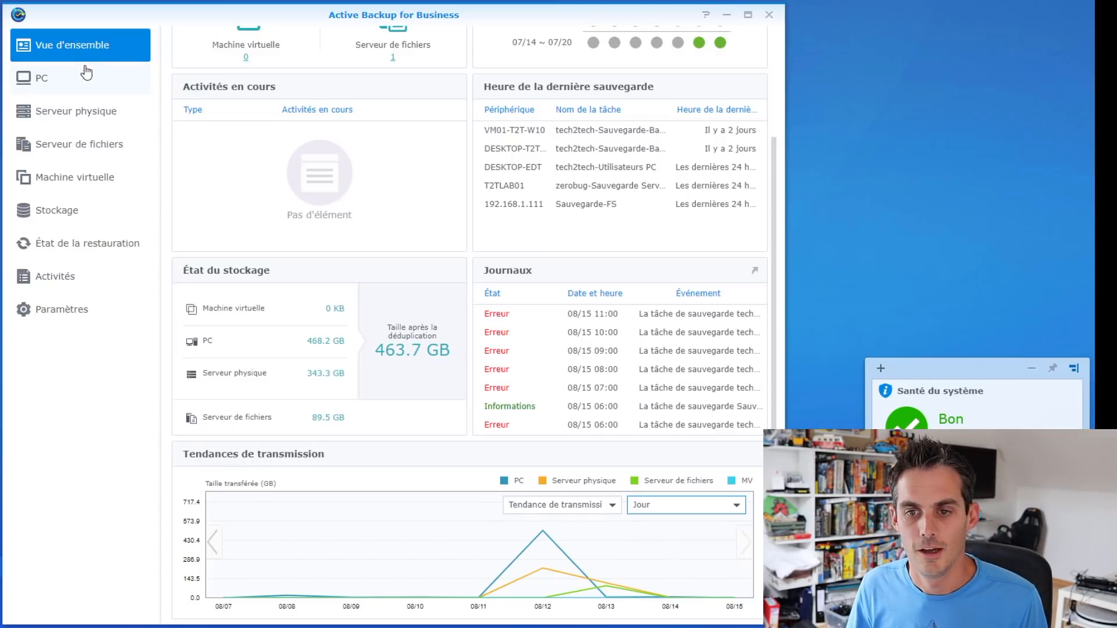
{"action": "scroll", "coordinate": [326, 249], "scroll_direction": "up", "scroll_amount": 3}
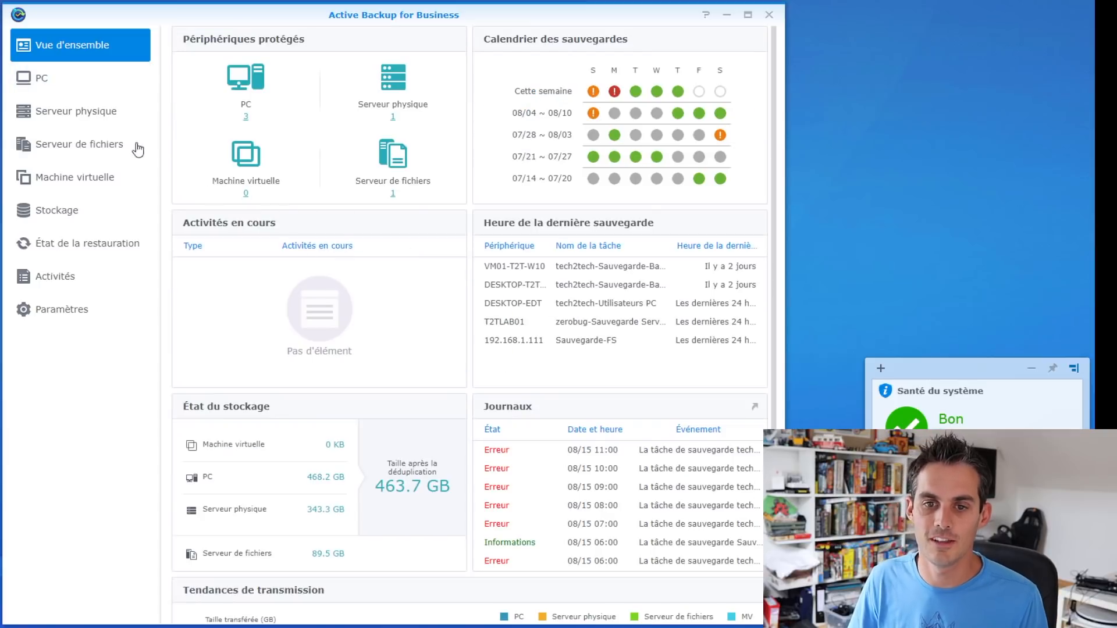
Step: Review the protected devices listed for PCs, physical servers, file servers and virtual machines
{"action": "left_click", "coordinate": [83, 89]}
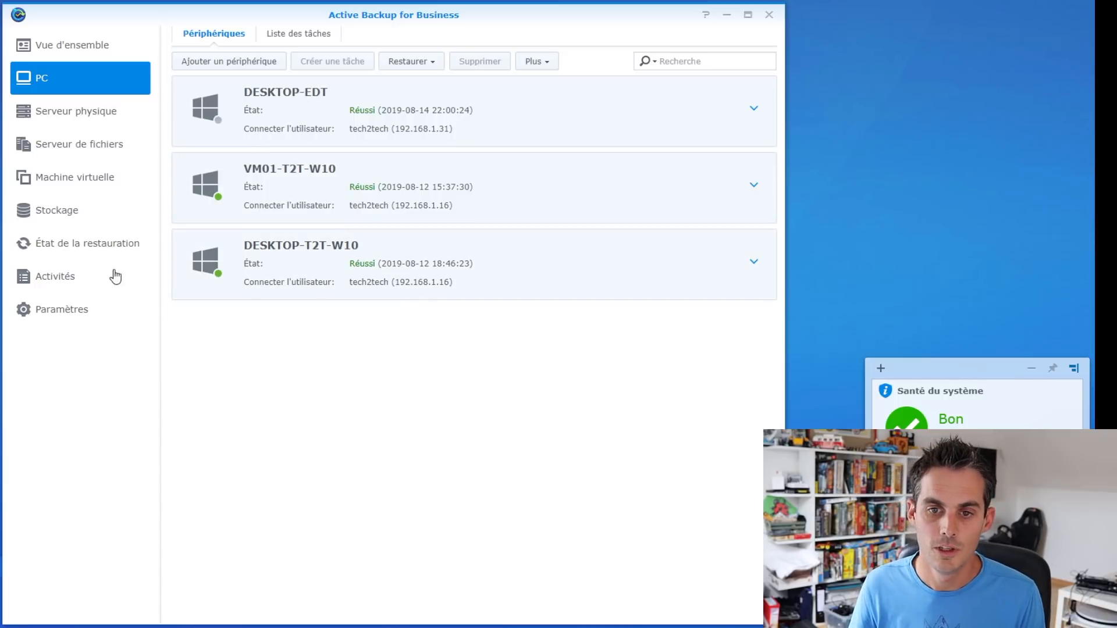
{"action": "left_click", "coordinate": [75, 114]}
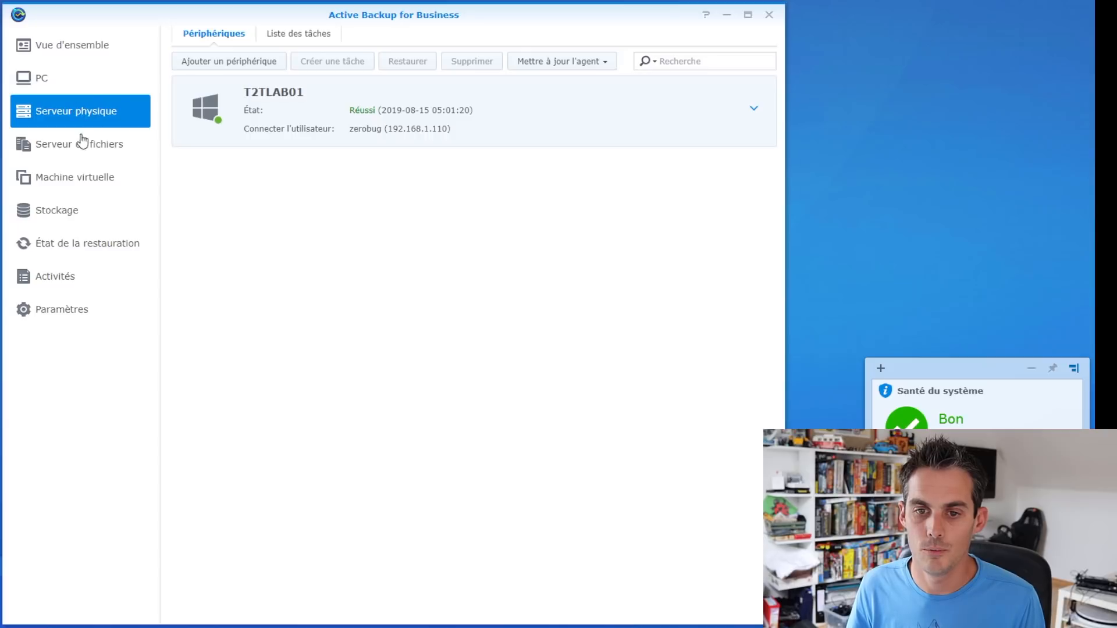
{"action": "left_click", "coordinate": [101, 152]}
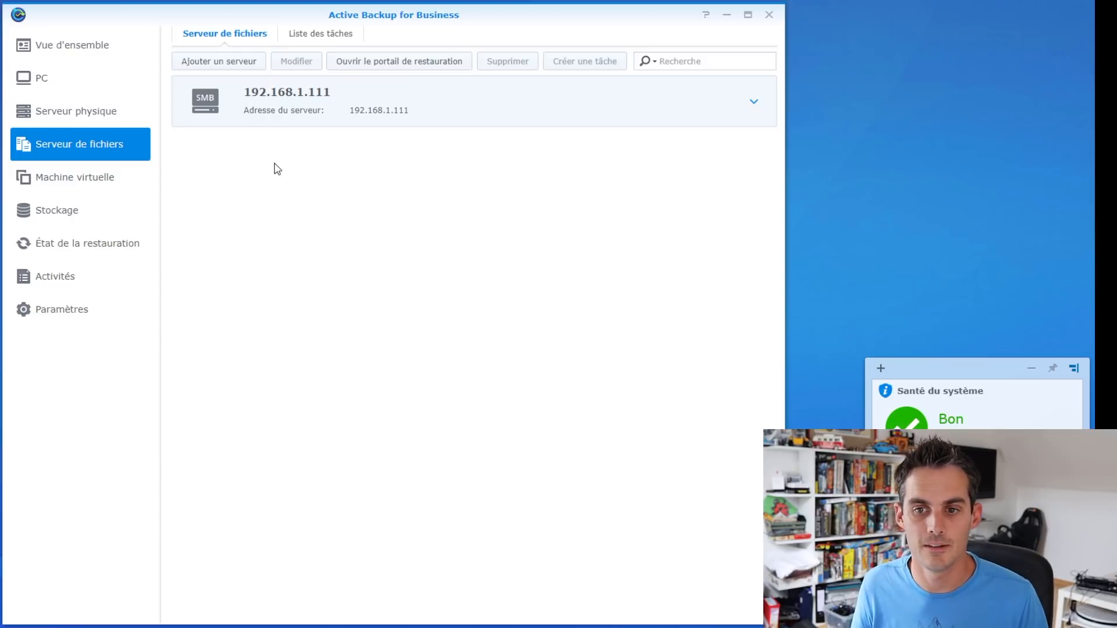
{"action": "left_click", "coordinate": [225, 102]}
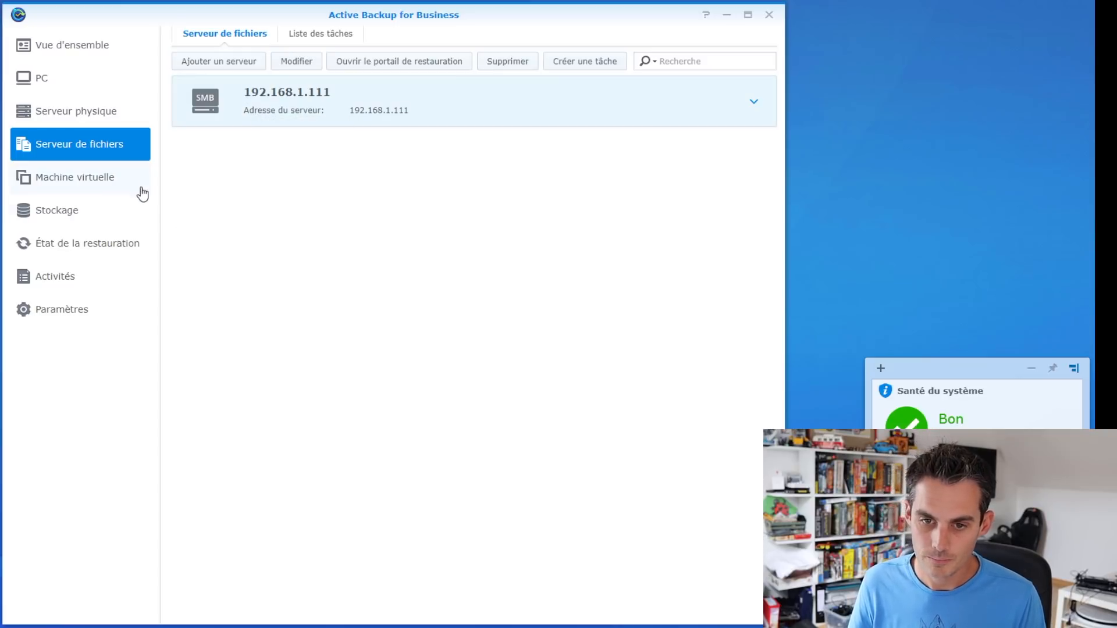
{"action": "left_click", "coordinate": [128, 176]}
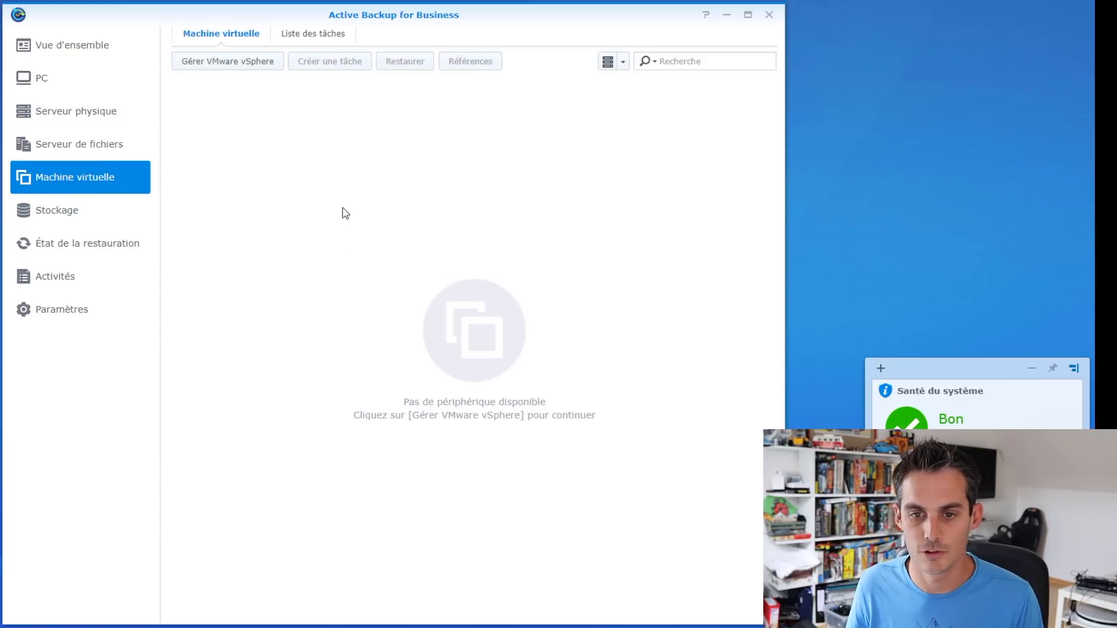
Step: Review the storage, restoration status and activity log pages, plus the concurrent device limit in the general settings
{"action": "left_click", "coordinate": [87, 212]}
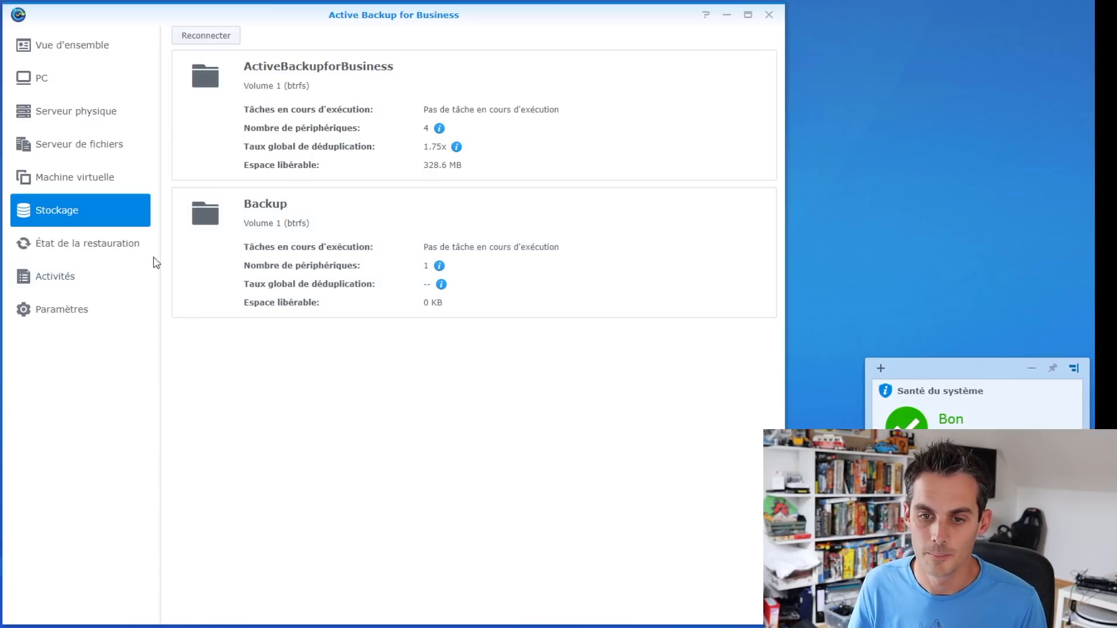
{"action": "left_click", "coordinate": [124, 245]}
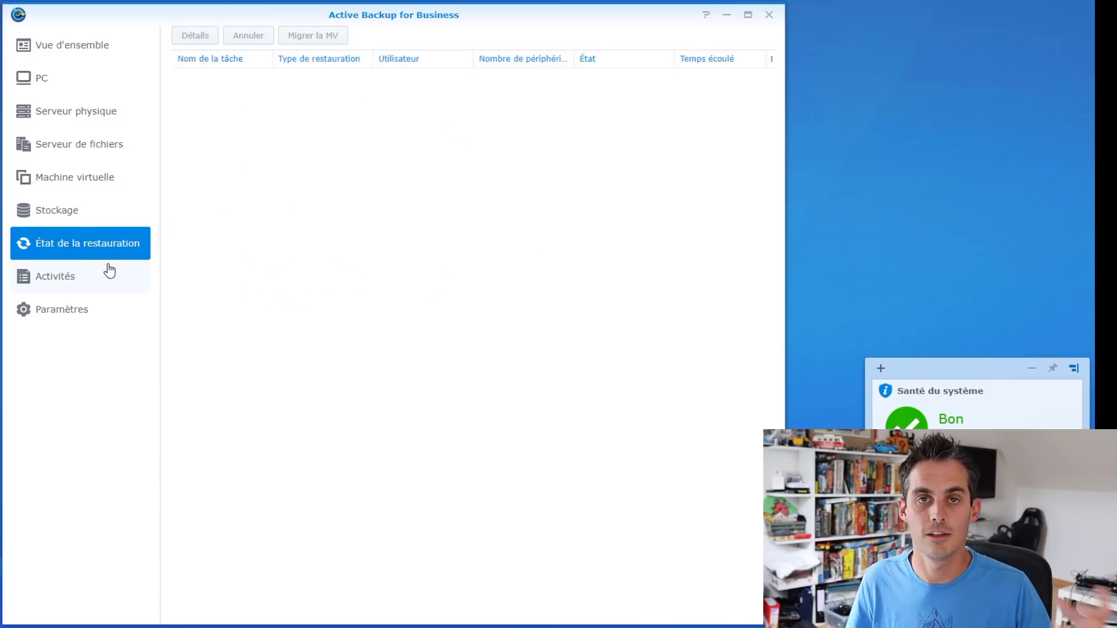
{"action": "left_click", "coordinate": [89, 280]}
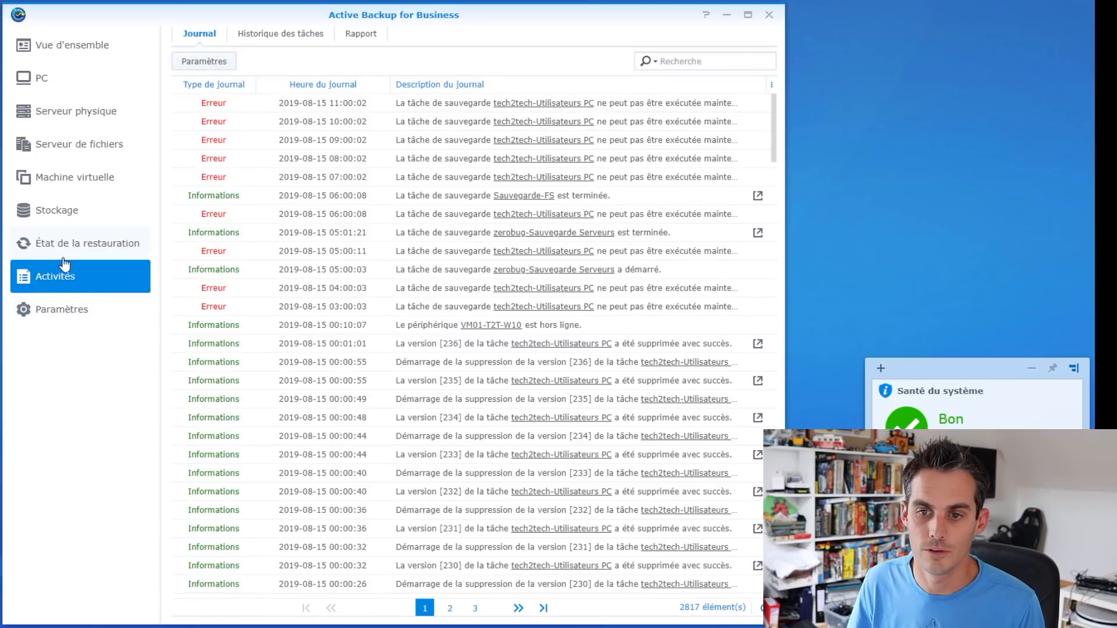
{"action": "left_click", "coordinate": [104, 310]}
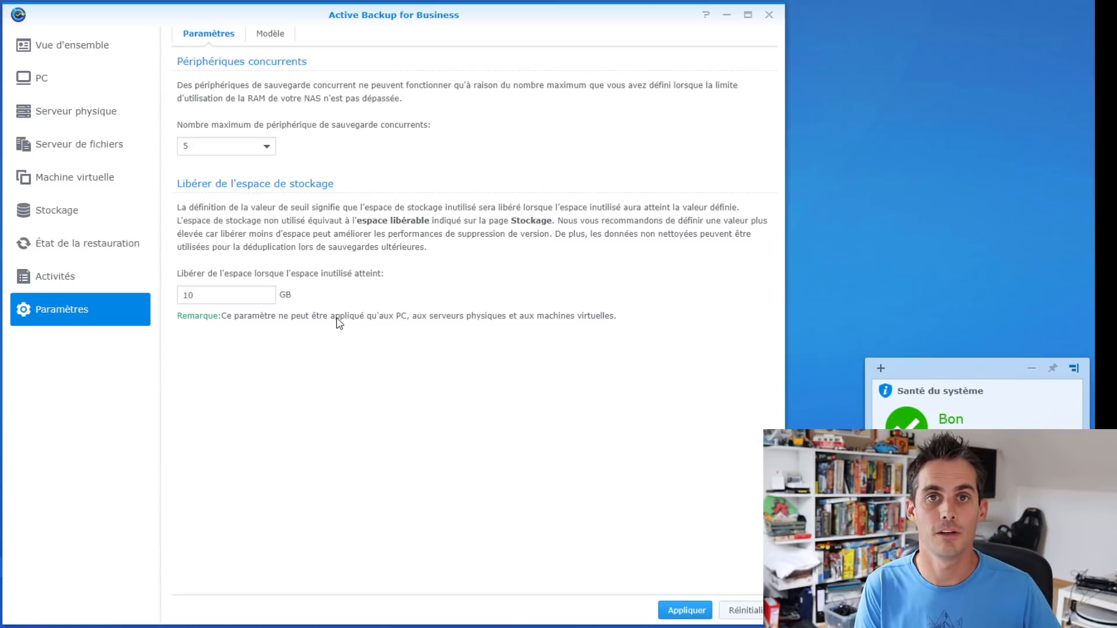
{"action": "left_click", "coordinate": [267, 150]}
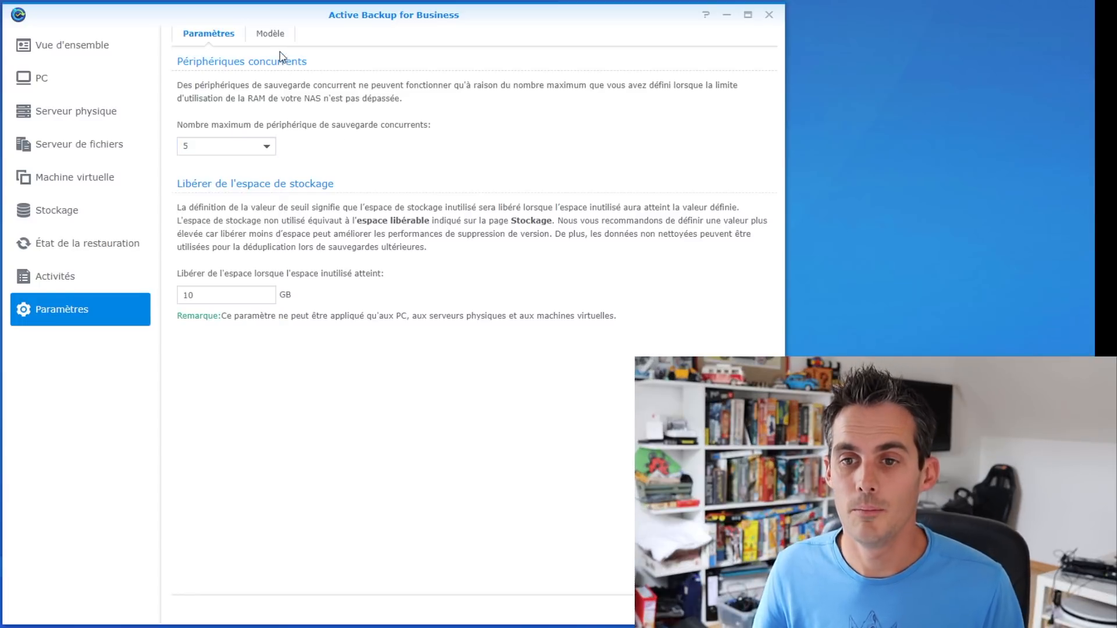
Step: Open the Sauvegarde-BareMetal template for editing and choose PC as its default device type
{"action": "left_click", "coordinate": [273, 39]}
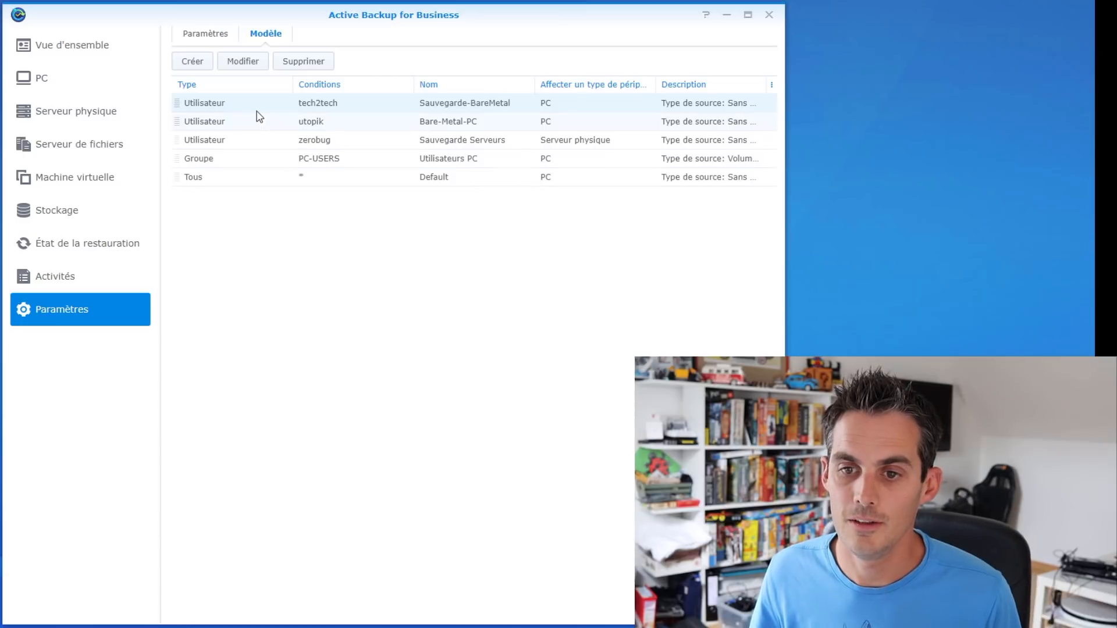
{"action": "left_click", "coordinate": [243, 64]}
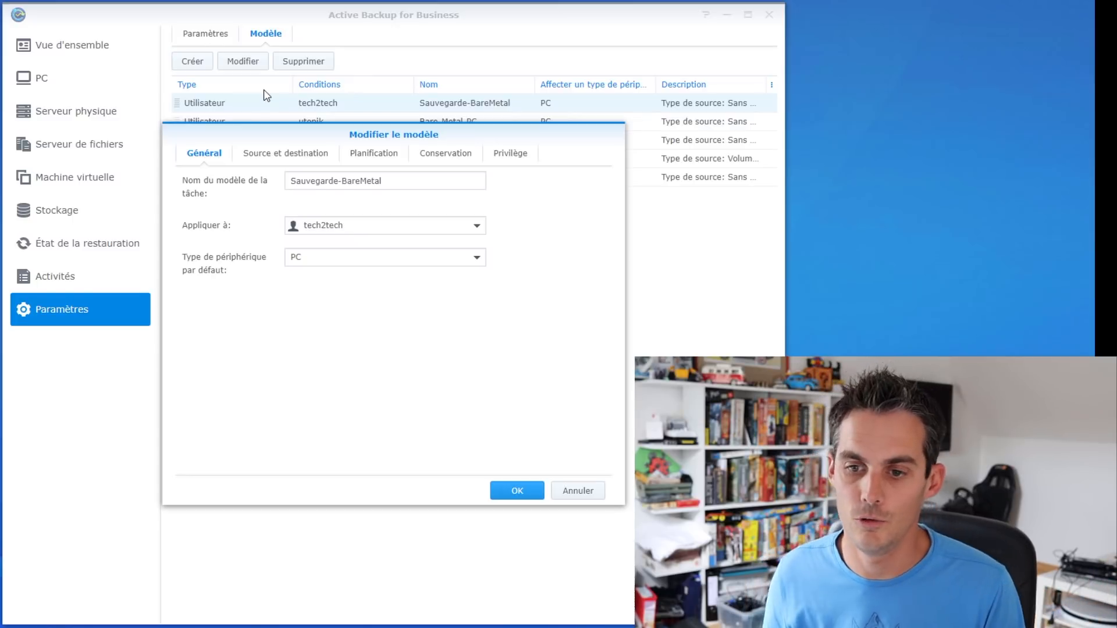
{"action": "left_click_drag", "start_coordinate": [392, 181], "coordinate": [241, 183]}
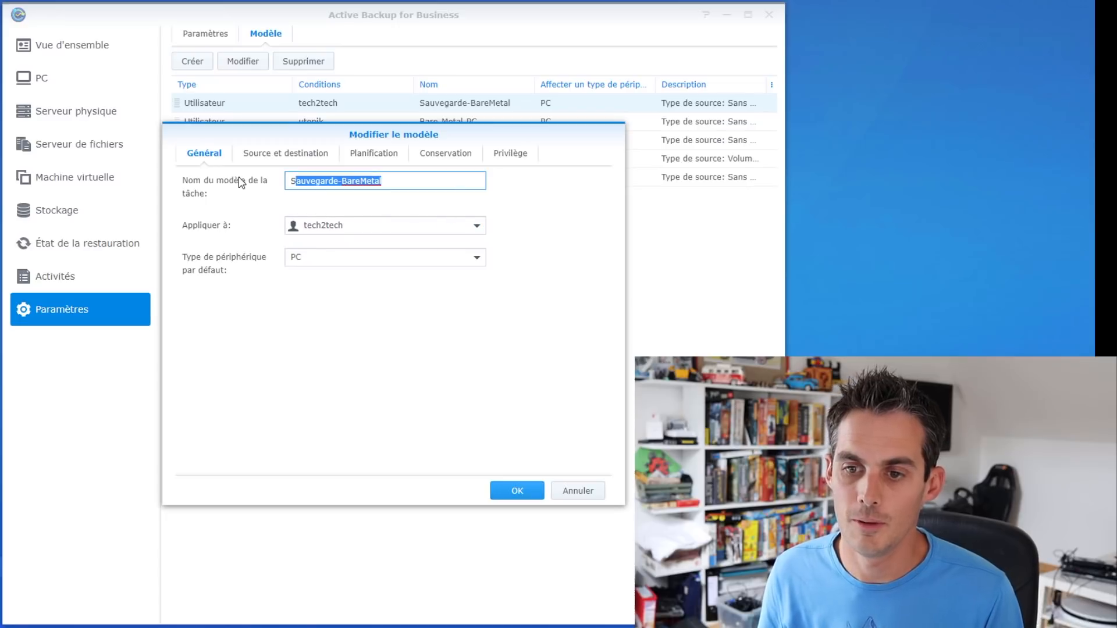
{"action": "left_click", "coordinate": [367, 226]}
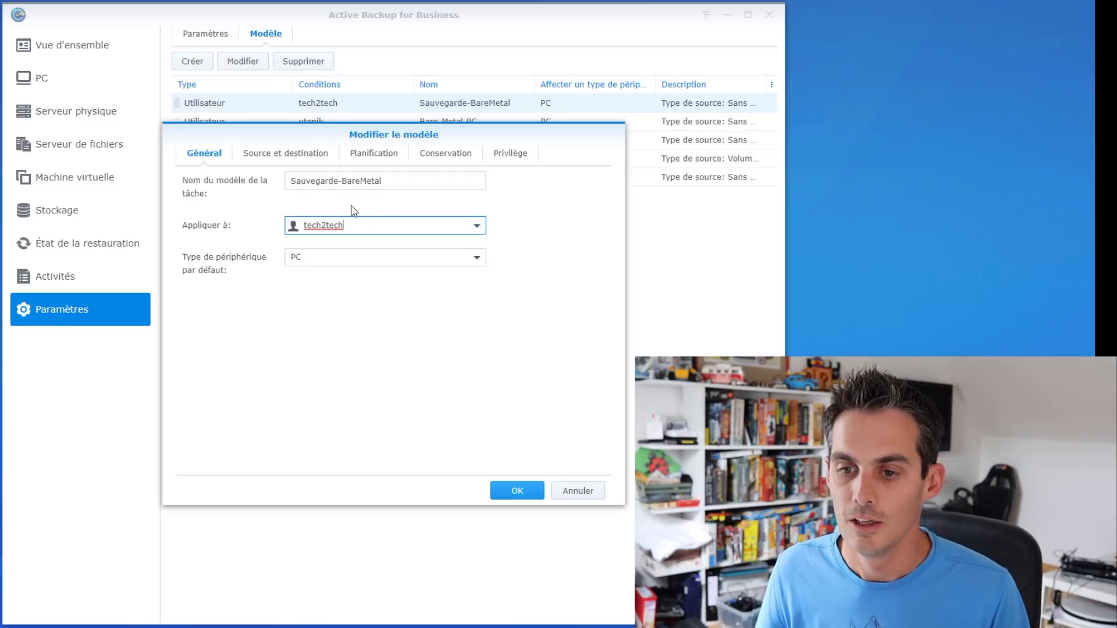
{"action": "double_click", "coordinate": [317, 226]}
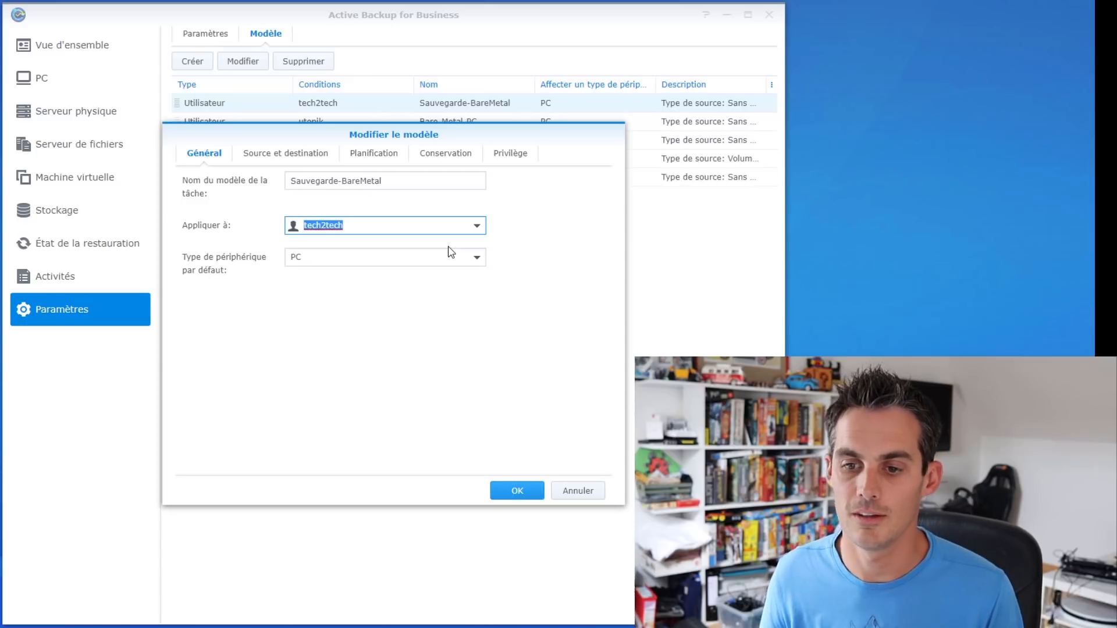
{"action": "left_click", "coordinate": [317, 263]}
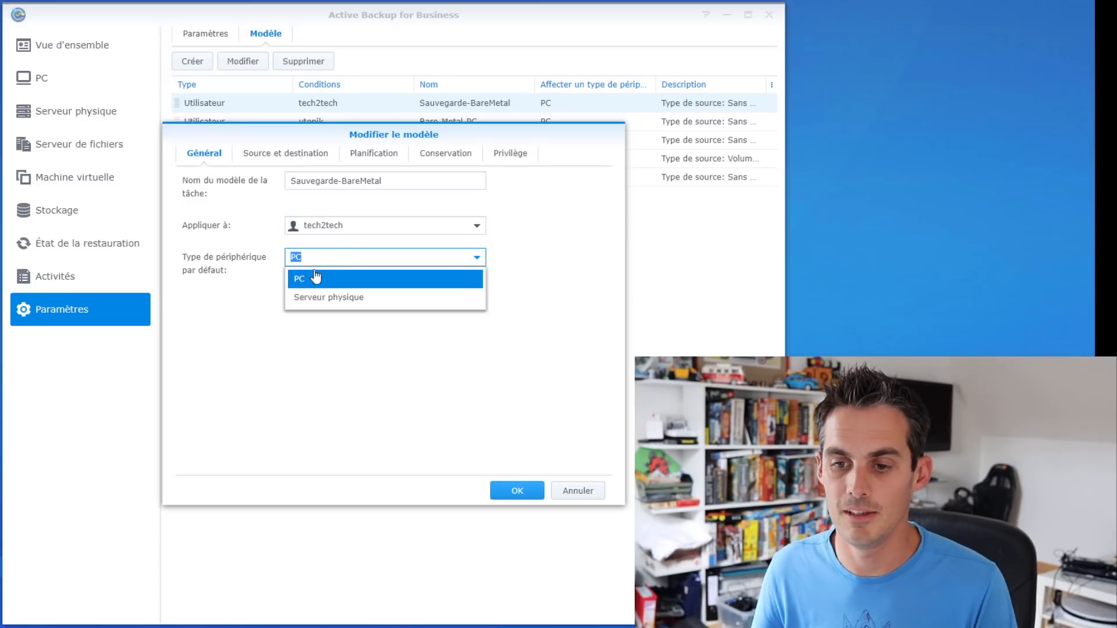
{"action": "left_click", "coordinate": [312, 280]}
{"action": "left_click_drag", "start_coordinate": [366, 227], "coordinate": [270, 217]}
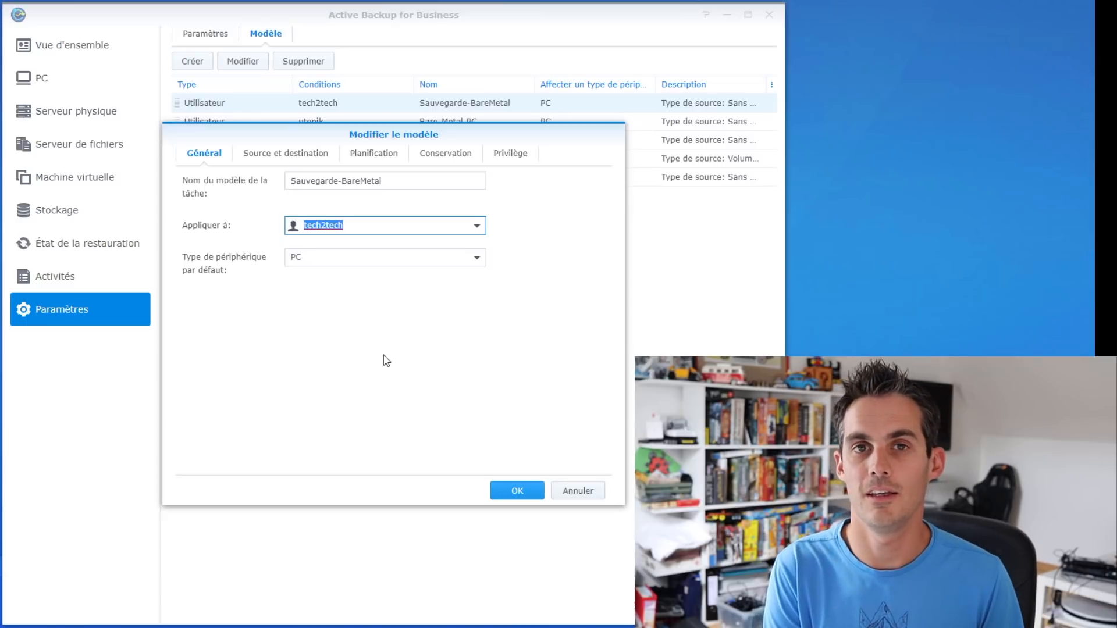
Step: Set the template's source type to Sans système d'exploitation and apply the ActiveBackupforBusiness shared folder as the backup destination
{"action": "left_click", "coordinate": [294, 155]}
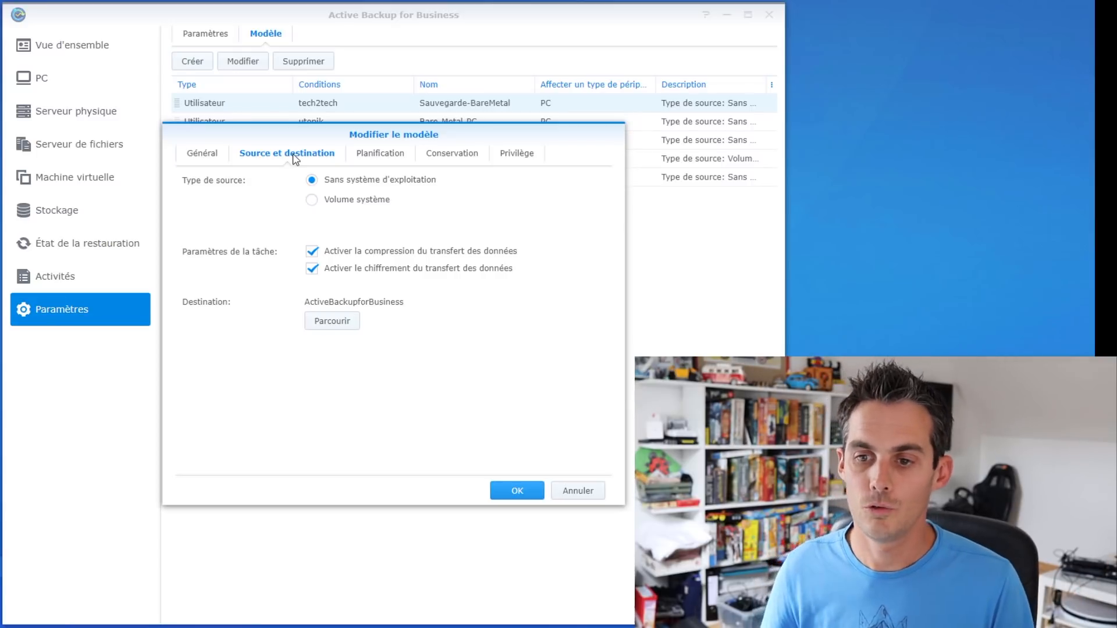
{"action": "left_click", "coordinate": [325, 205]}
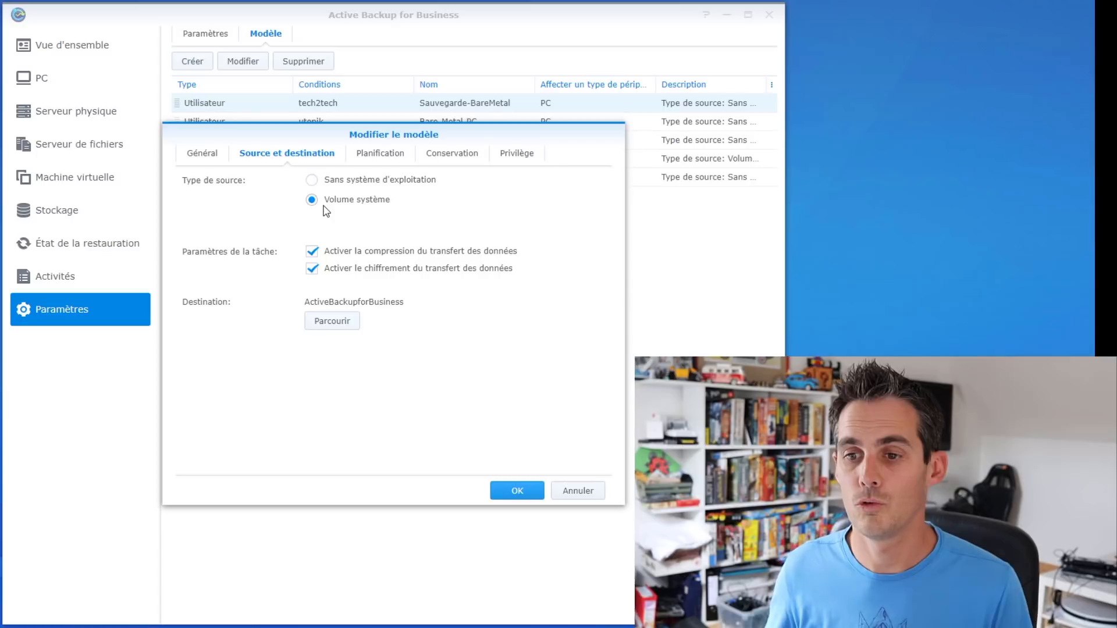
{"action": "left_click", "coordinate": [352, 183]}
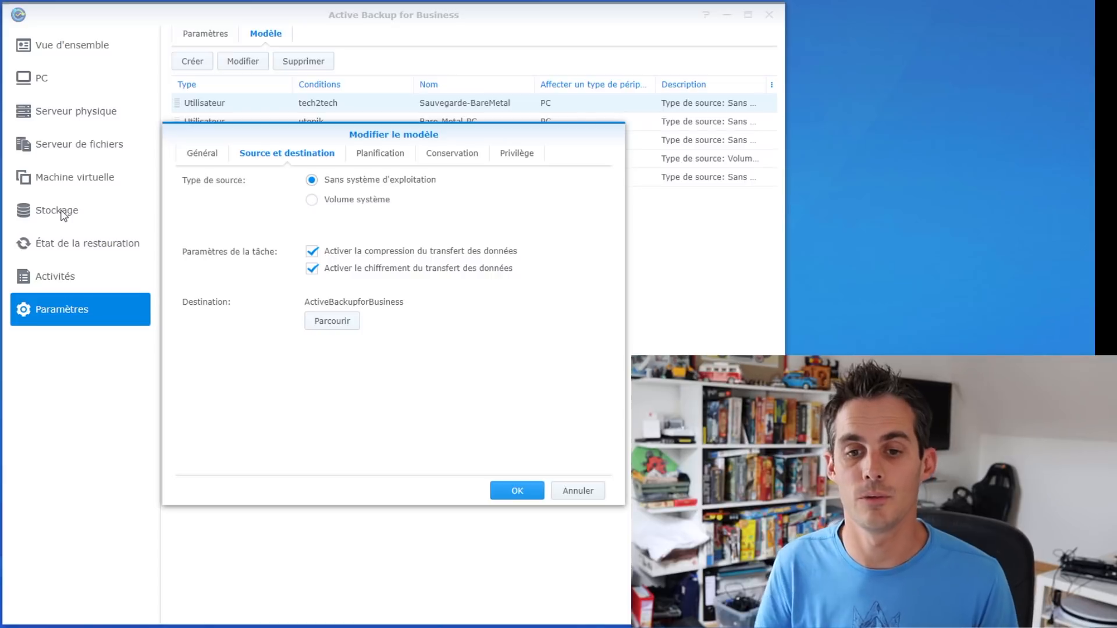
{"action": "left_click", "coordinate": [342, 329]}
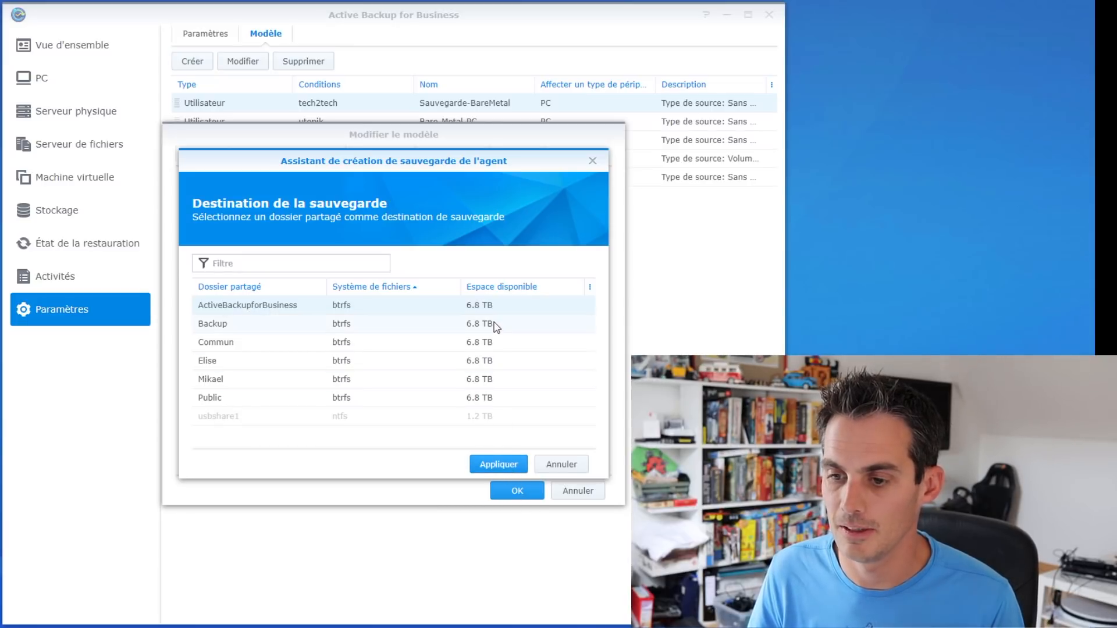
{"action": "left_click", "coordinate": [511, 467]}
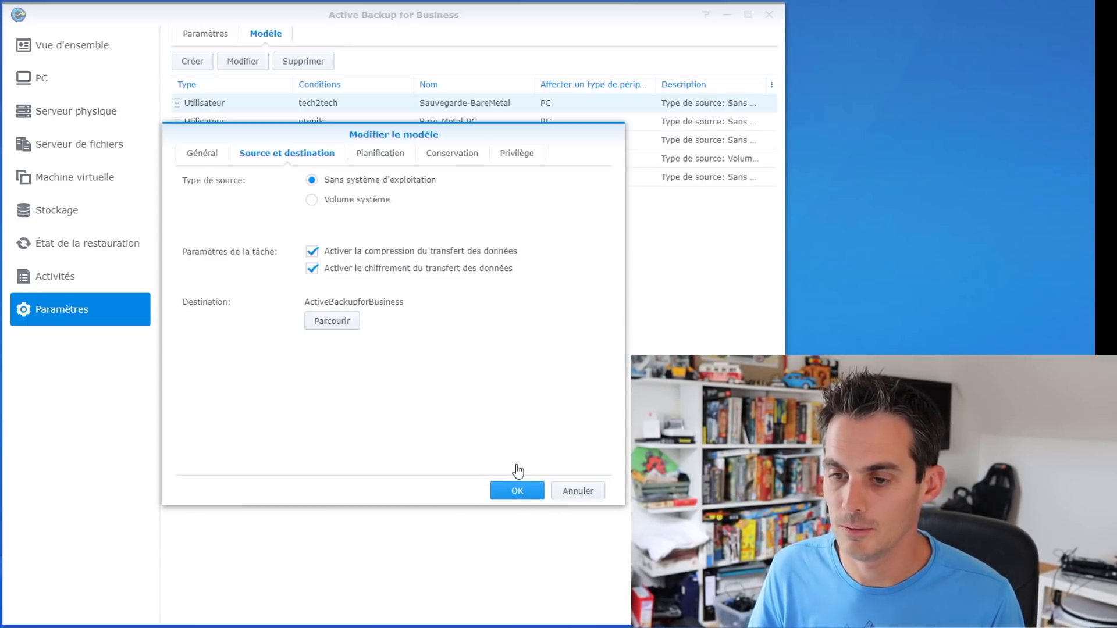
Step: Set the template to scheduled backup (Sauvegarde programmée), running on Sunday only with Saturday excluded
{"action": "left_click", "coordinate": [390, 159]}
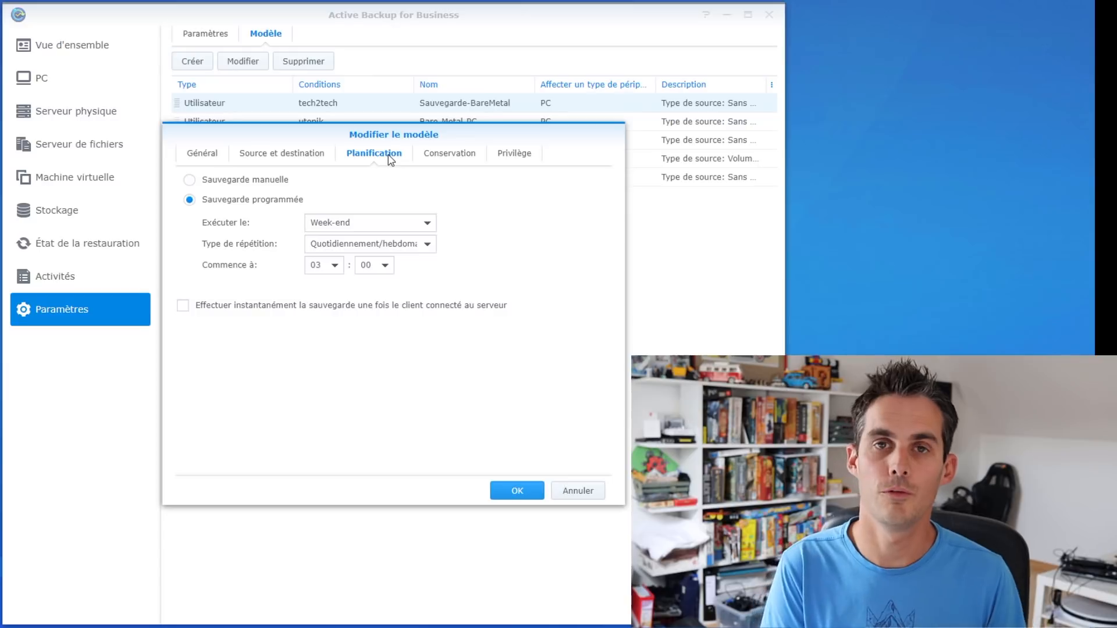
{"action": "left_click", "coordinate": [273, 180]}
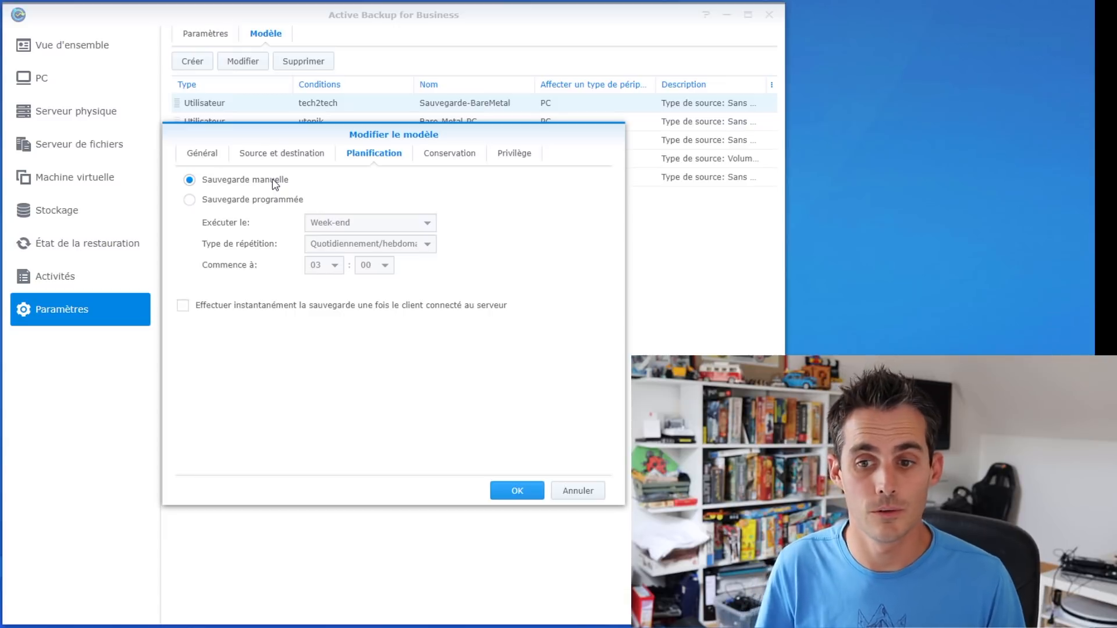
{"action": "left_click", "coordinate": [271, 201]}
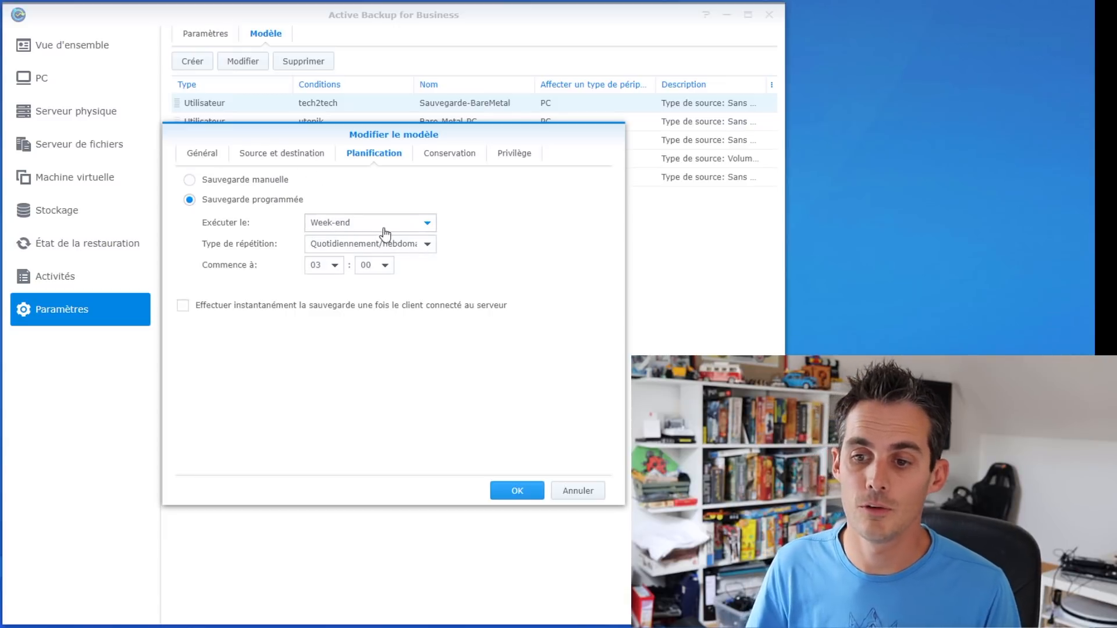
{"action": "left_click", "coordinate": [384, 233]}
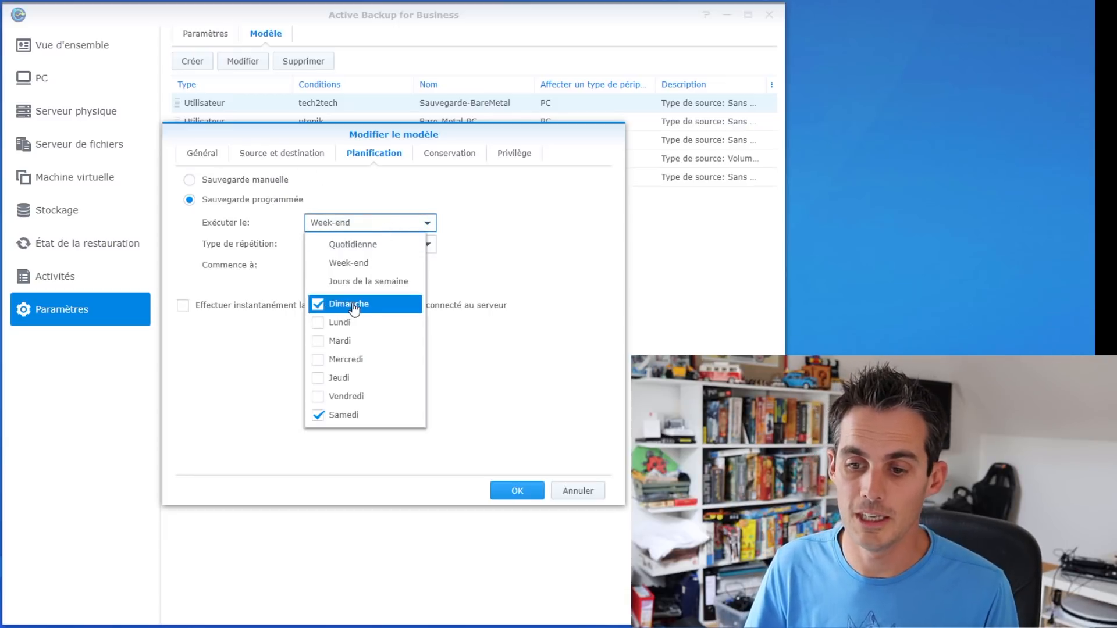
{"action": "left_click", "coordinate": [320, 416]}
{"action": "left_click", "coordinate": [396, 341]}
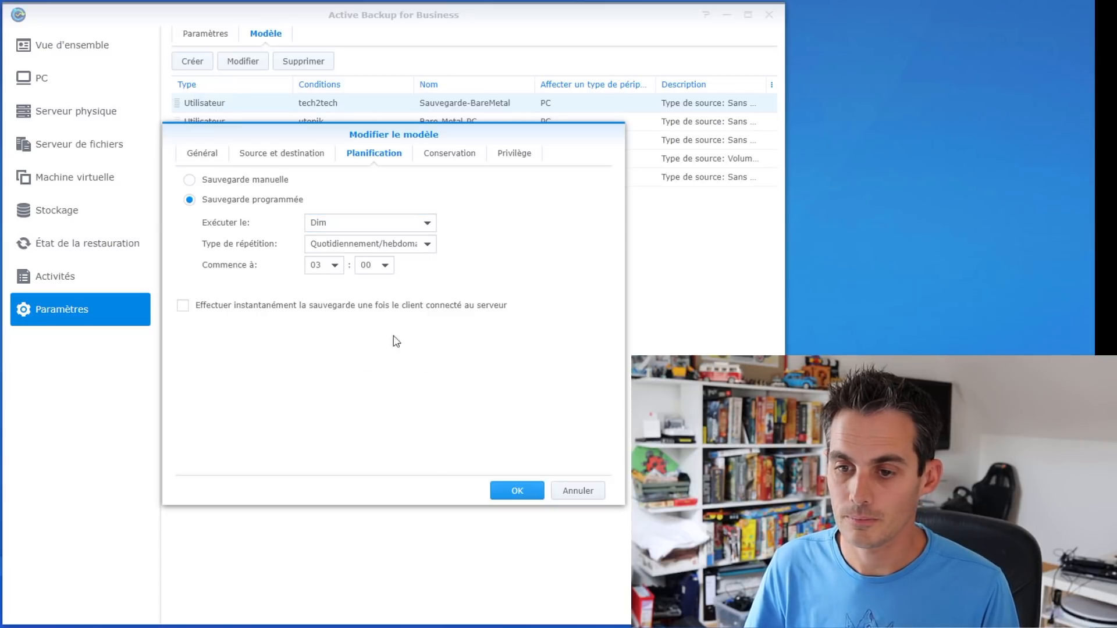
Step: Try the Horaire repetition type and the instant backup on client connection option, restoring the Quotidiennement/hebdomadairement repetition and unchecking the option
{"action": "left_click", "coordinate": [386, 244]}
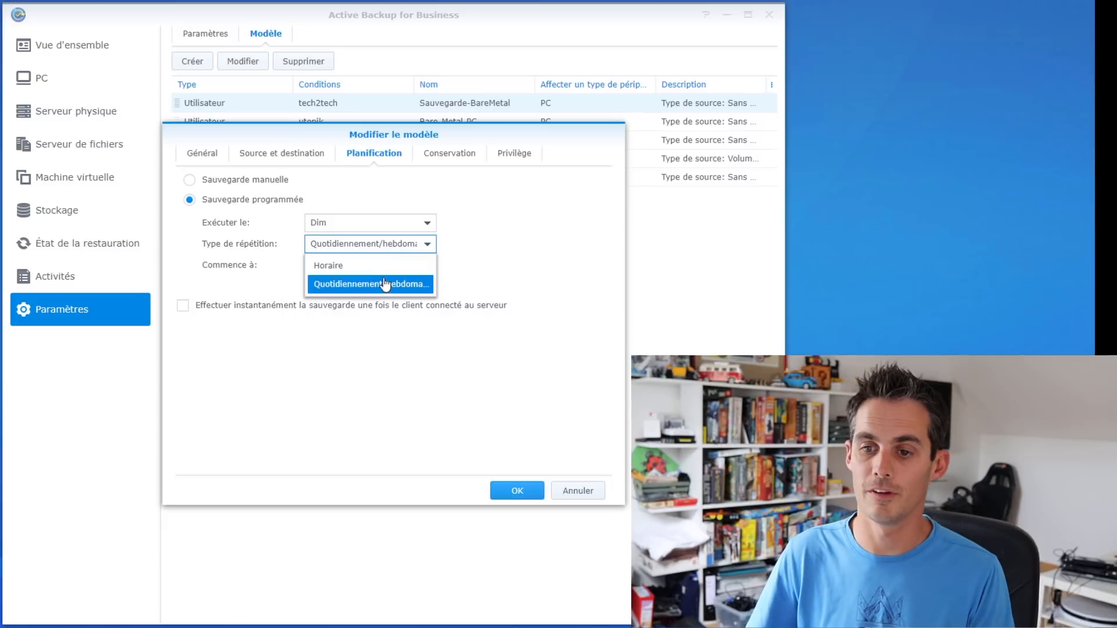
{"action": "left_click", "coordinate": [369, 267]}
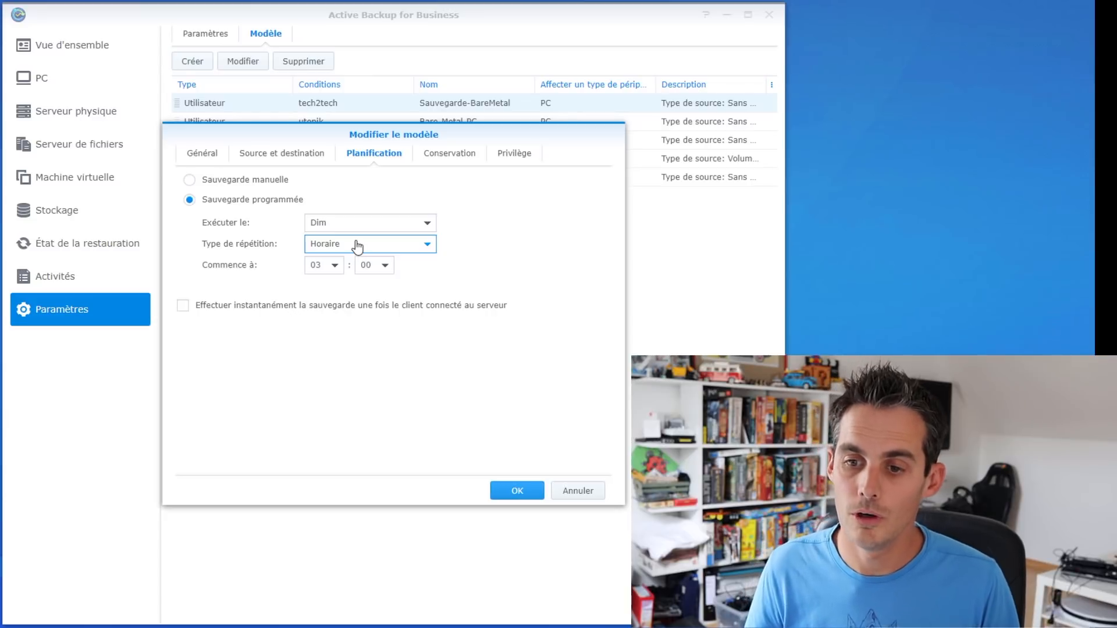
{"action": "left_click", "coordinate": [356, 245]}
{"action": "left_click", "coordinate": [350, 283]}
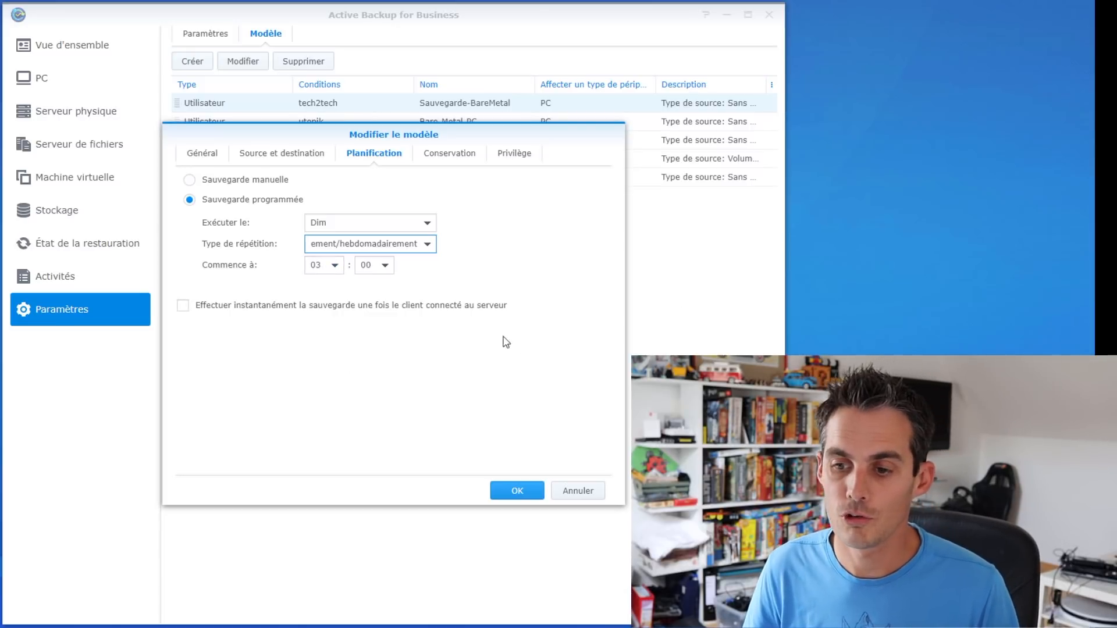
{"action": "left_click", "coordinate": [472, 306]}
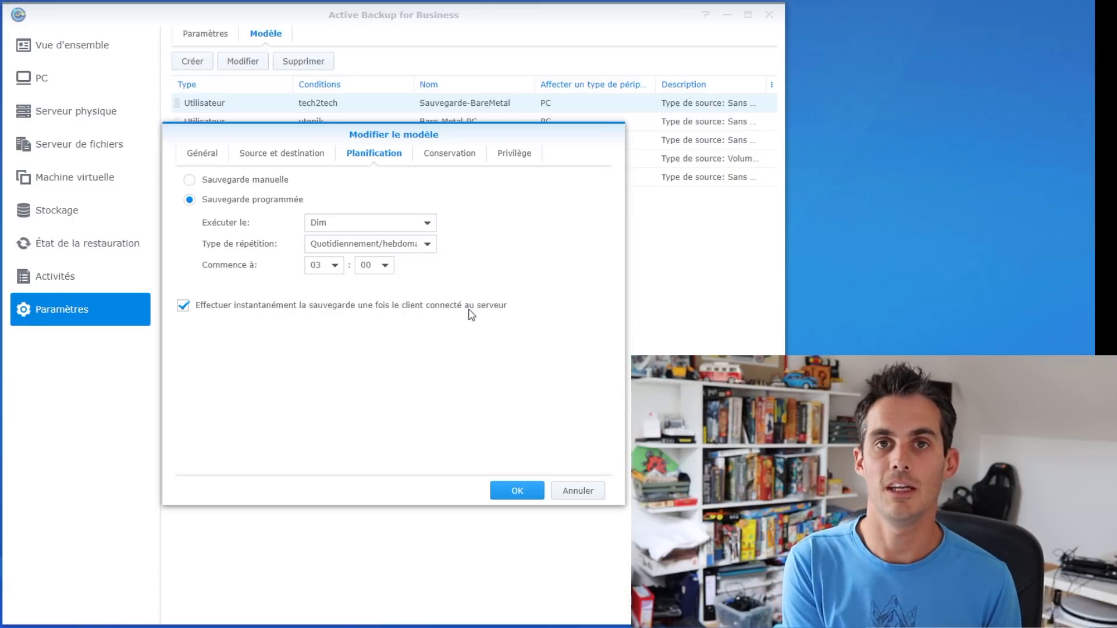
{"action": "left_click", "coordinate": [470, 308]}
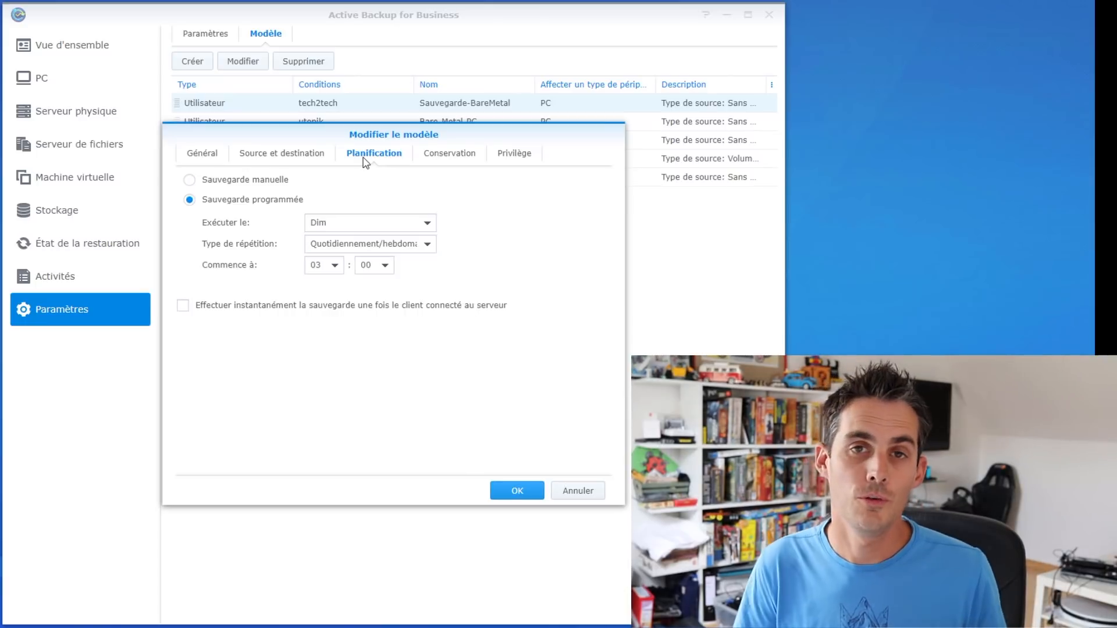
Step: Review the template's retention rules and restore privileges, cancel the editing, and look over the Sauvegarde Serveurs and Sauvegarde-BareMetal entries in the list
{"action": "left_click", "coordinate": [425, 153]}
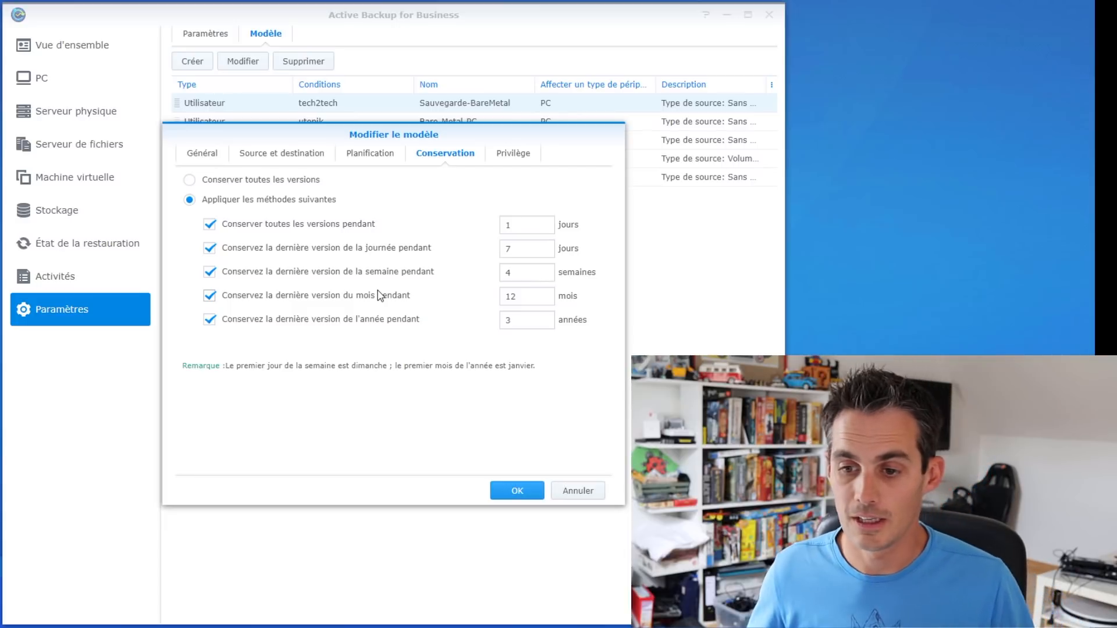
{"action": "double_click", "coordinate": [505, 321]}
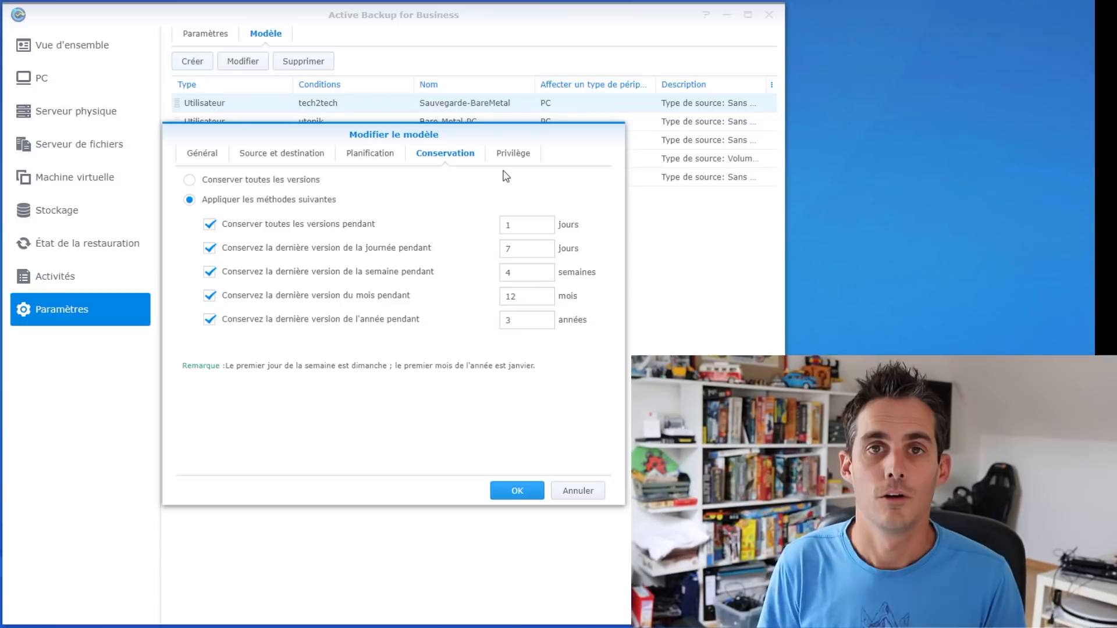
{"action": "left_click", "coordinate": [509, 163]}
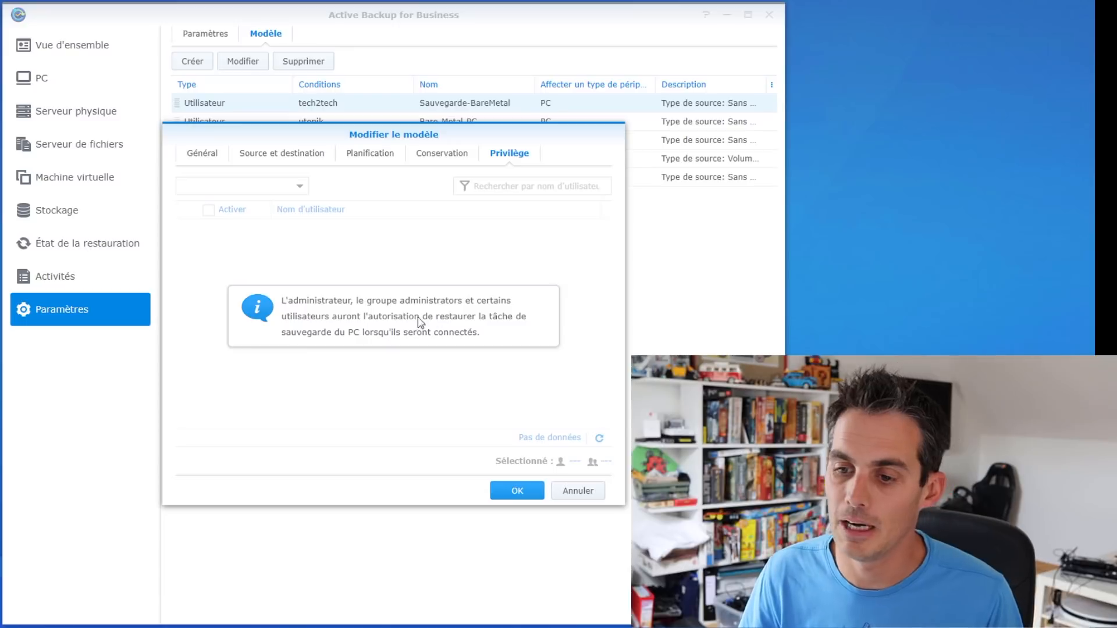
{"action": "left_click", "coordinate": [577, 491]}
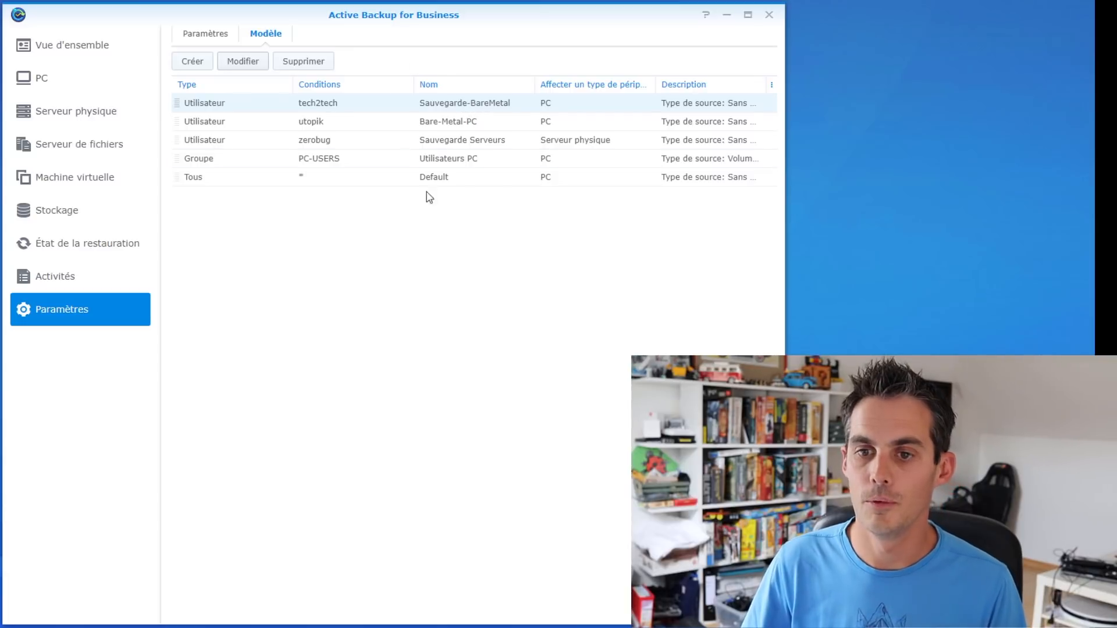
{"action": "left_click", "coordinate": [430, 145]}
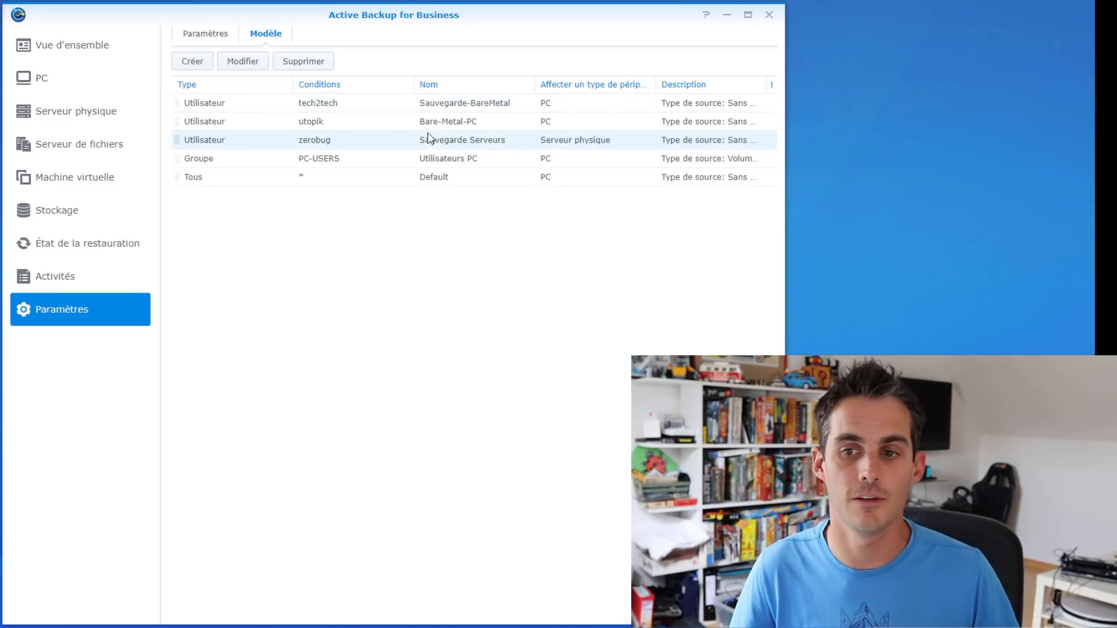
{"action": "left_click", "coordinate": [411, 107]}
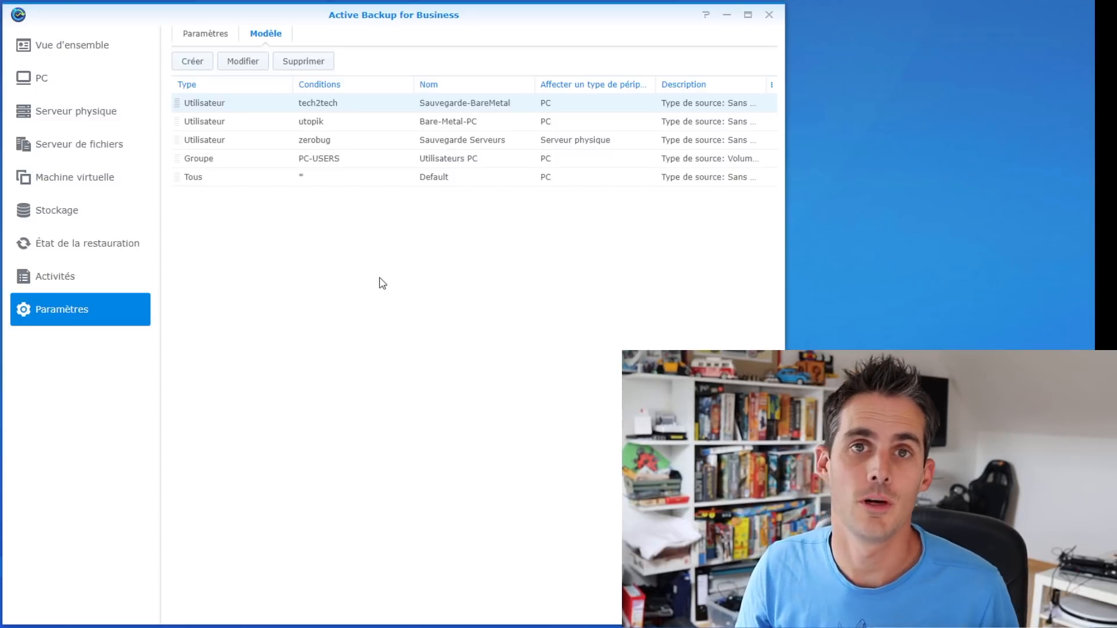
Step: Download the 64-bit Windows agent installer from the instructions for adding a PC device
{"action": "left_click", "coordinate": [100, 90]}
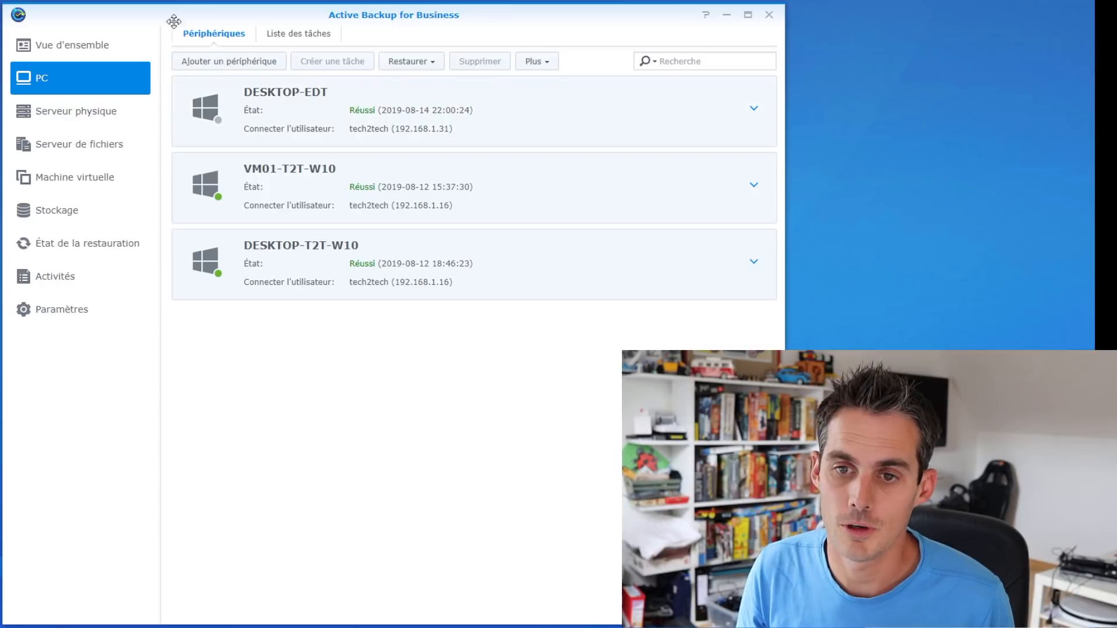
{"action": "left_click", "coordinate": [226, 65]}
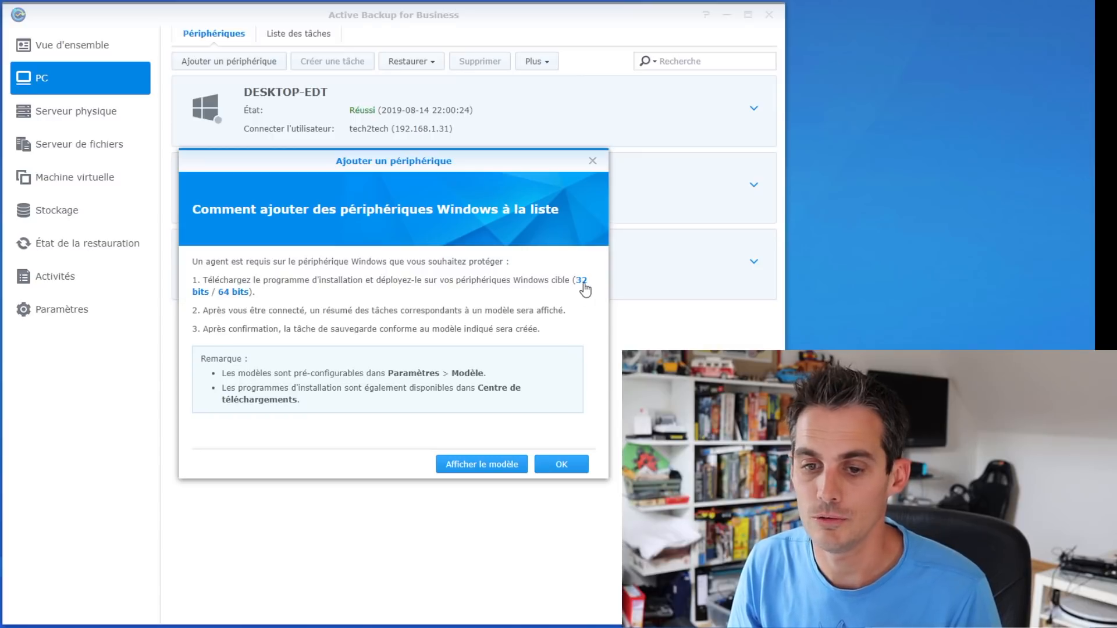
{"action": "left_click", "coordinate": [234, 293]}
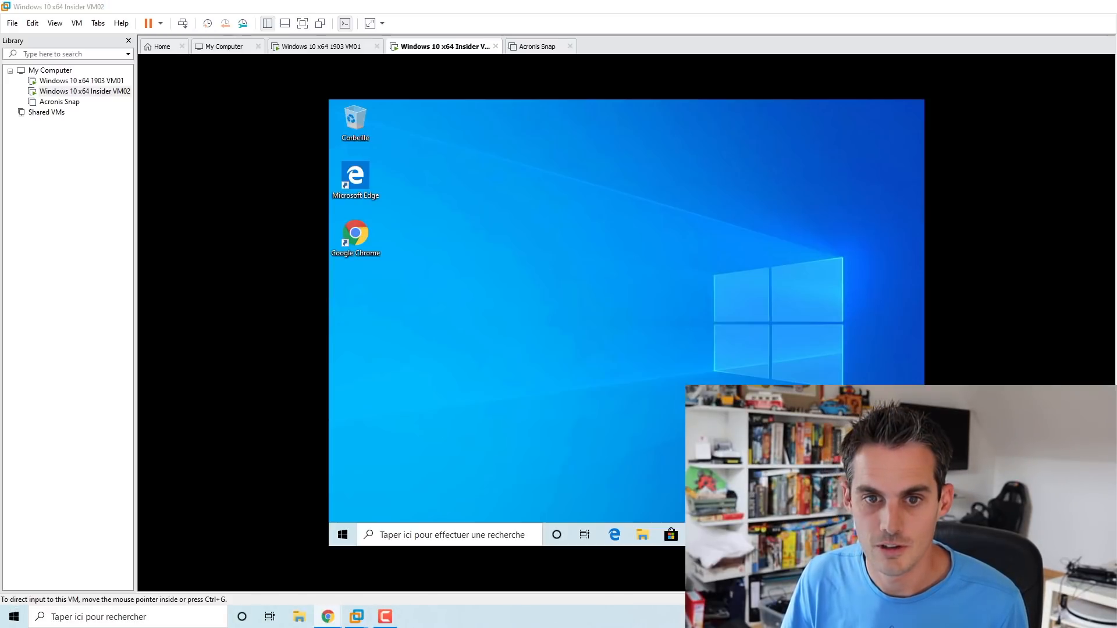
Step: Switch to VMware Workstation, copy the Synology agent installer onto the Windows 10 x64 Insider VM02 desktop, and show that machine full screen
{"action": "left_click", "coordinate": [107, 92]}
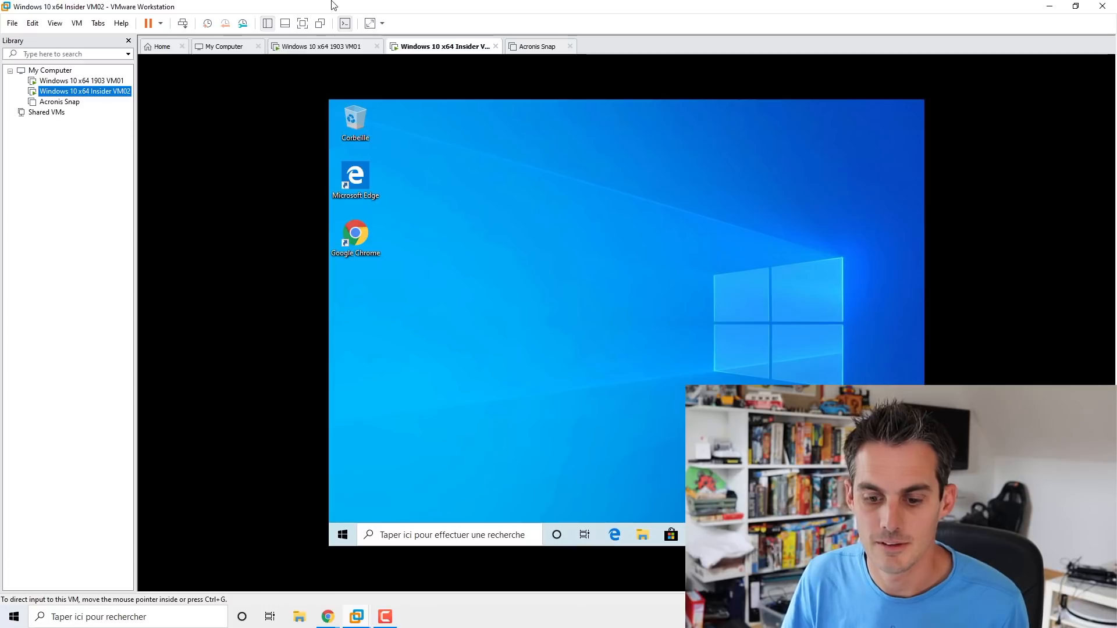
{"action": "left_click", "coordinate": [299, 617]}
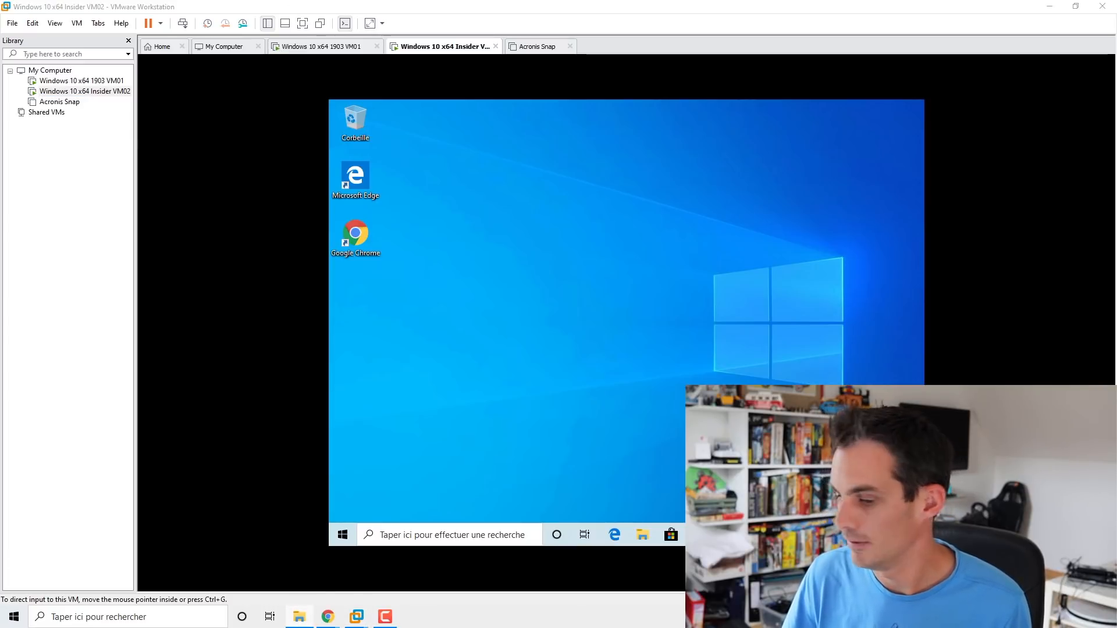
{"action": "left_click_drag", "start_coordinate": [1116, 346], "coordinate": [661, 280]}
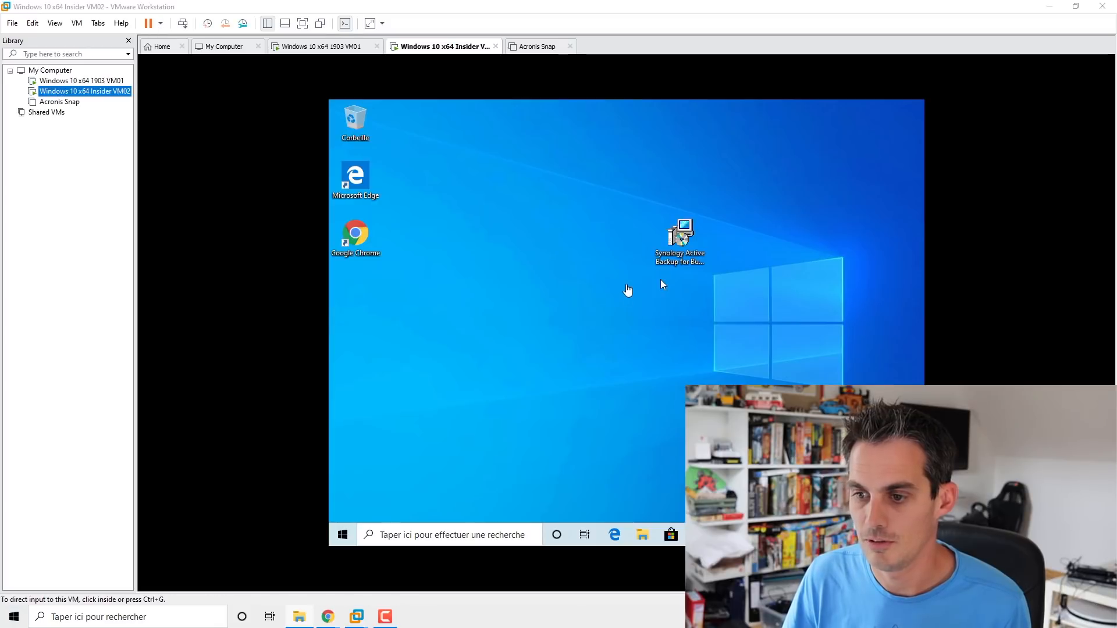
{"action": "left_click_drag", "start_coordinate": [678, 239], "coordinate": [356, 293]}
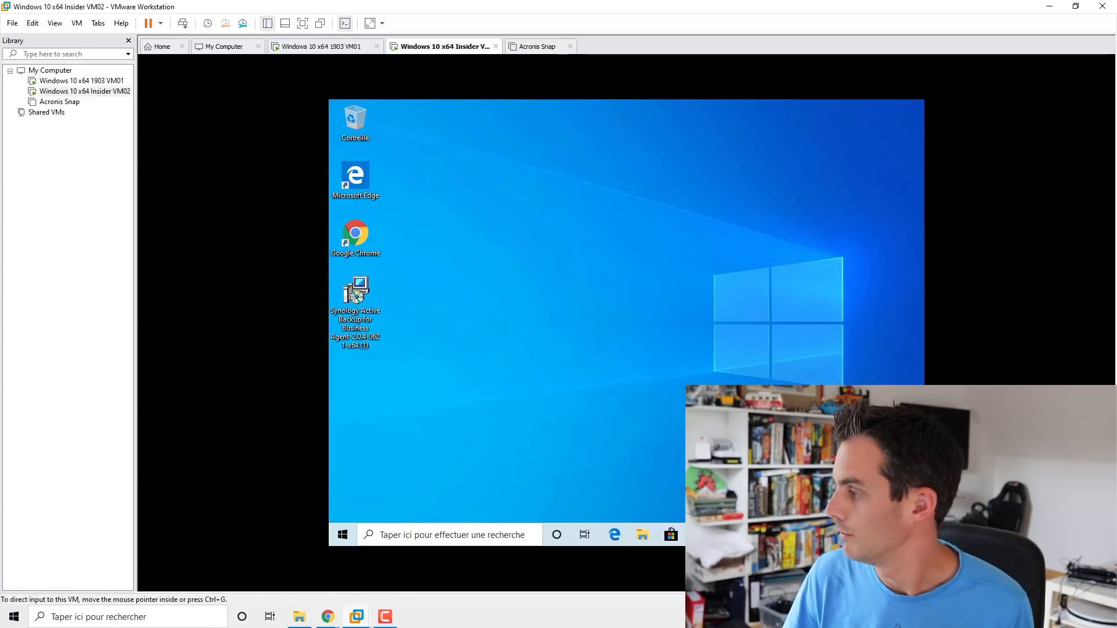
{"action": "left_click", "coordinate": [300, 24]}
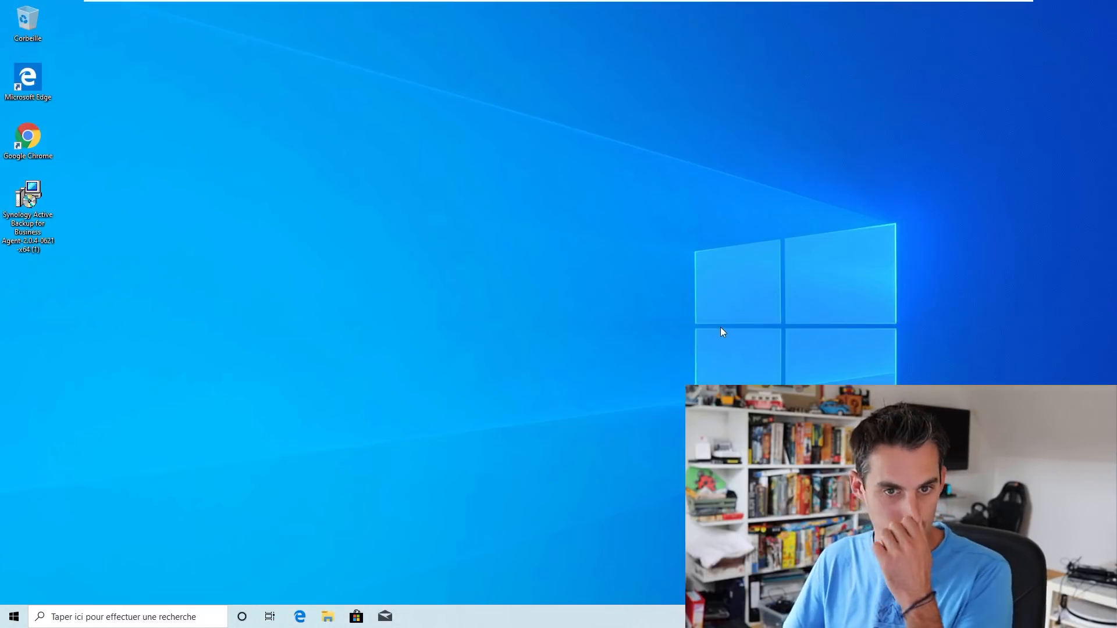
Step: Install Synology Active Backup for Business Agent in the virtual machine, accepting the licence and the elevation request, and launch it on completion
{"action": "double_click", "coordinate": [42, 201]}
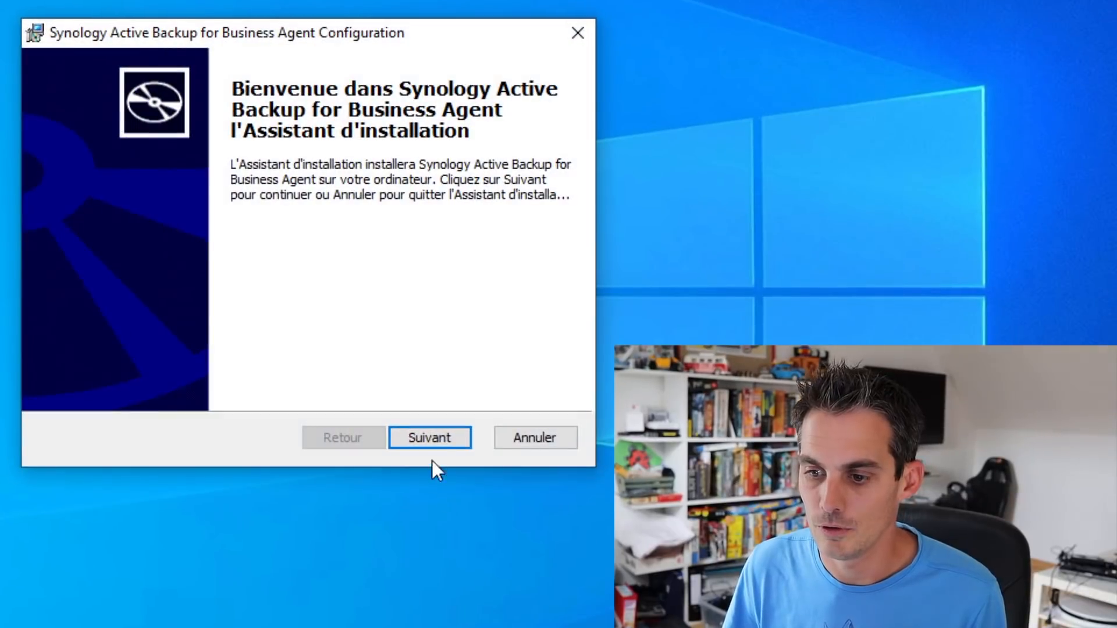
{"action": "left_click", "coordinate": [441, 437]}
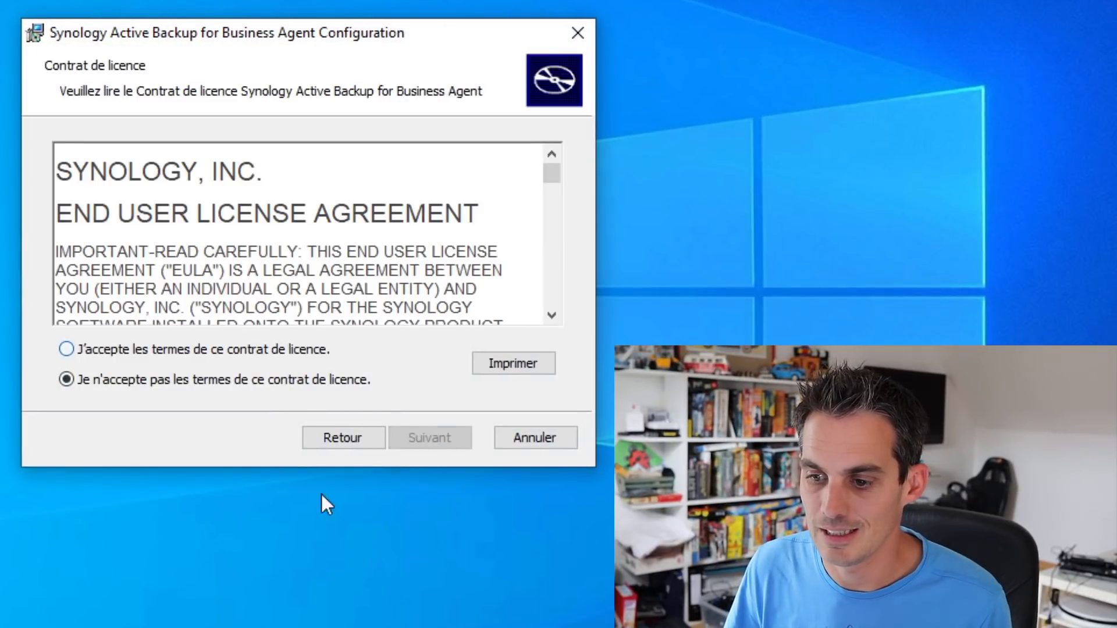
{"action": "left_click", "coordinate": [67, 349]}
{"action": "left_click", "coordinate": [449, 437]}
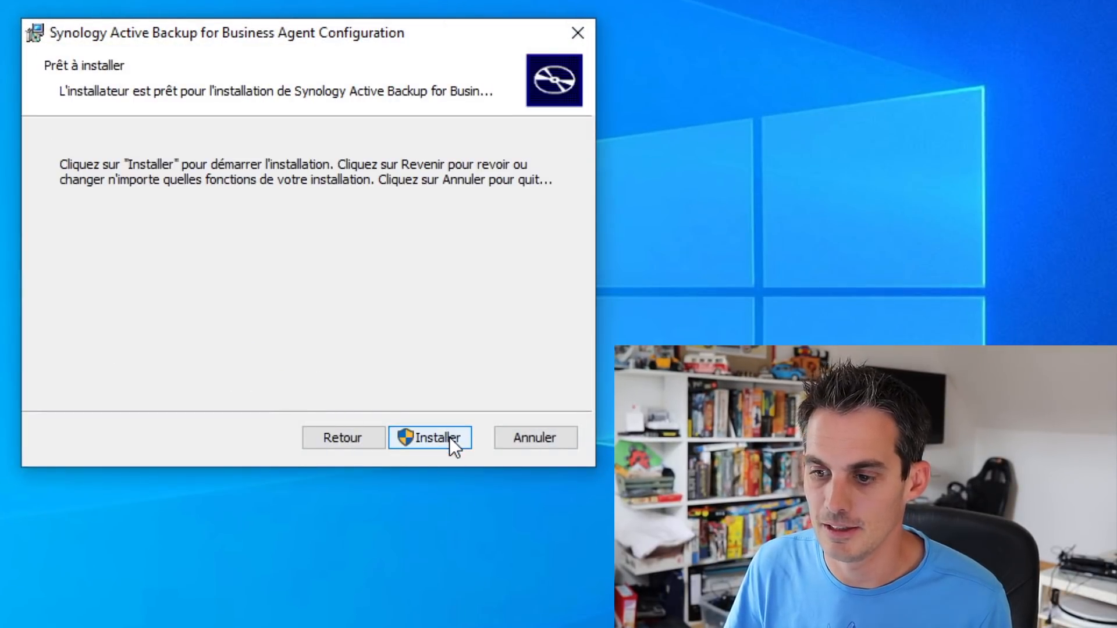
{"action": "left_click", "coordinate": [450, 438]}
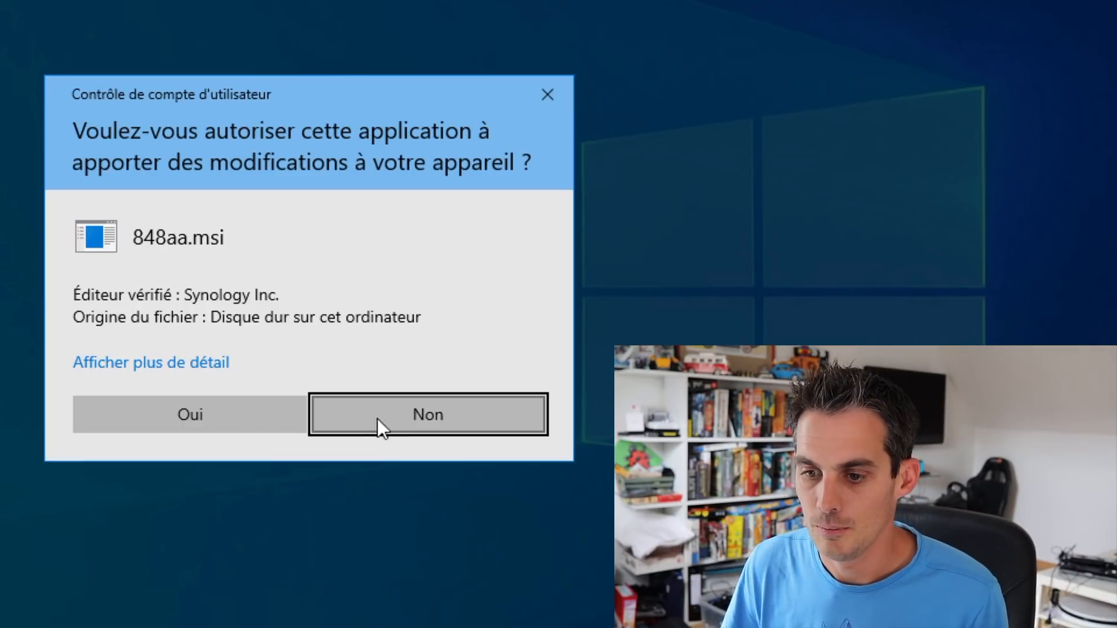
{"action": "left_click", "coordinate": [236, 411]}
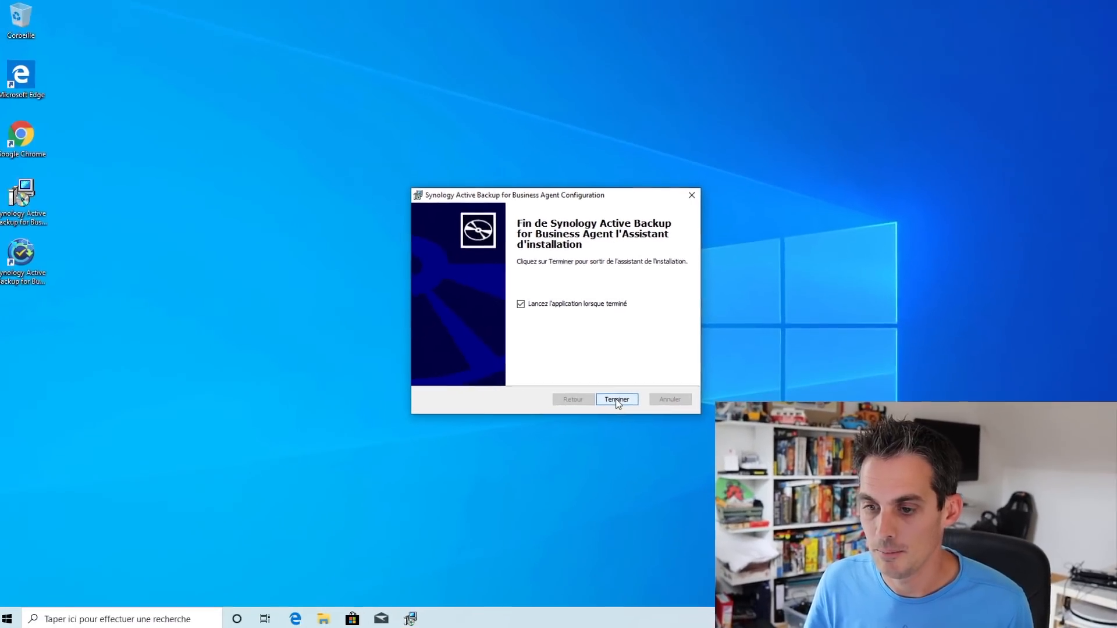
{"action": "left_click", "coordinate": [617, 400]}
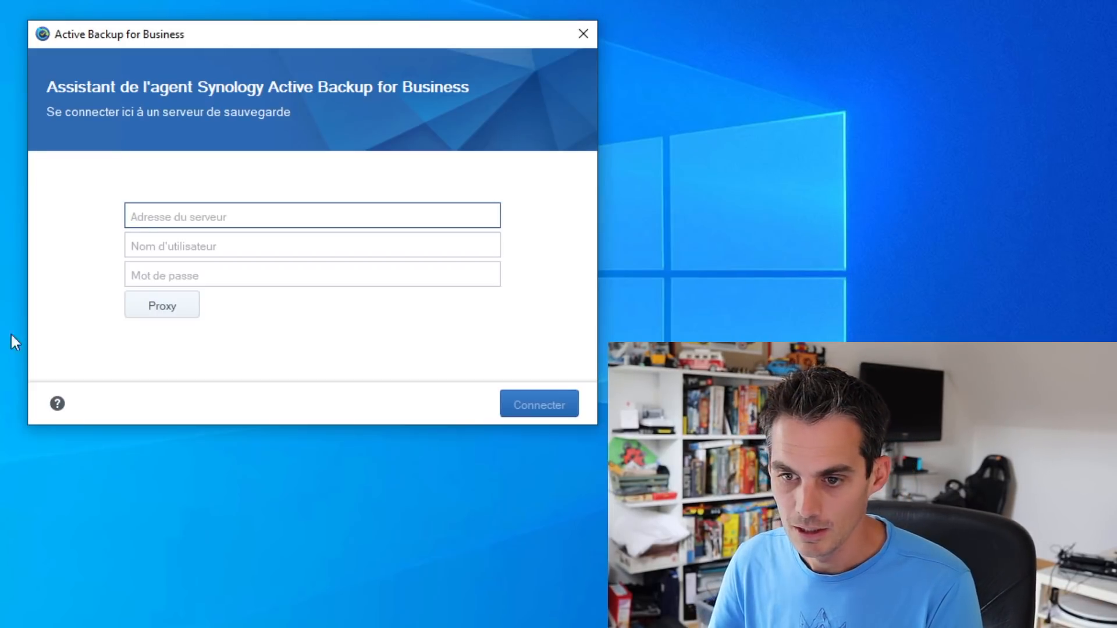
Step: Connect the agent to the backup server at 192.168.1.100 with the username tech2tech and the account password
{"action": "type", "text": "192"}
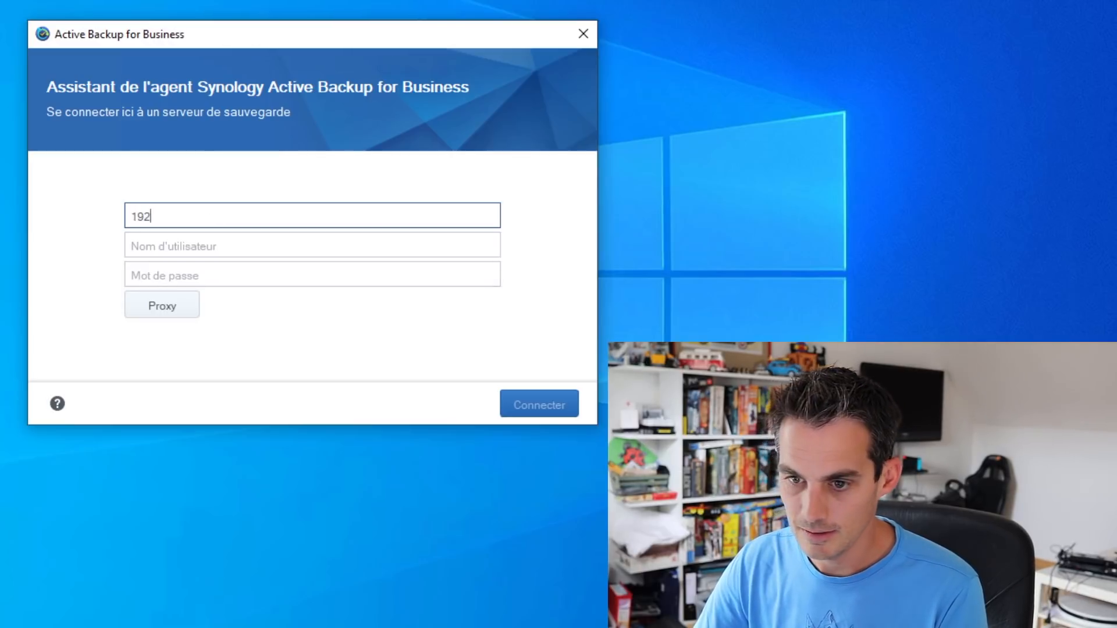
{"action": "type", "text": ".168.1.1000"}
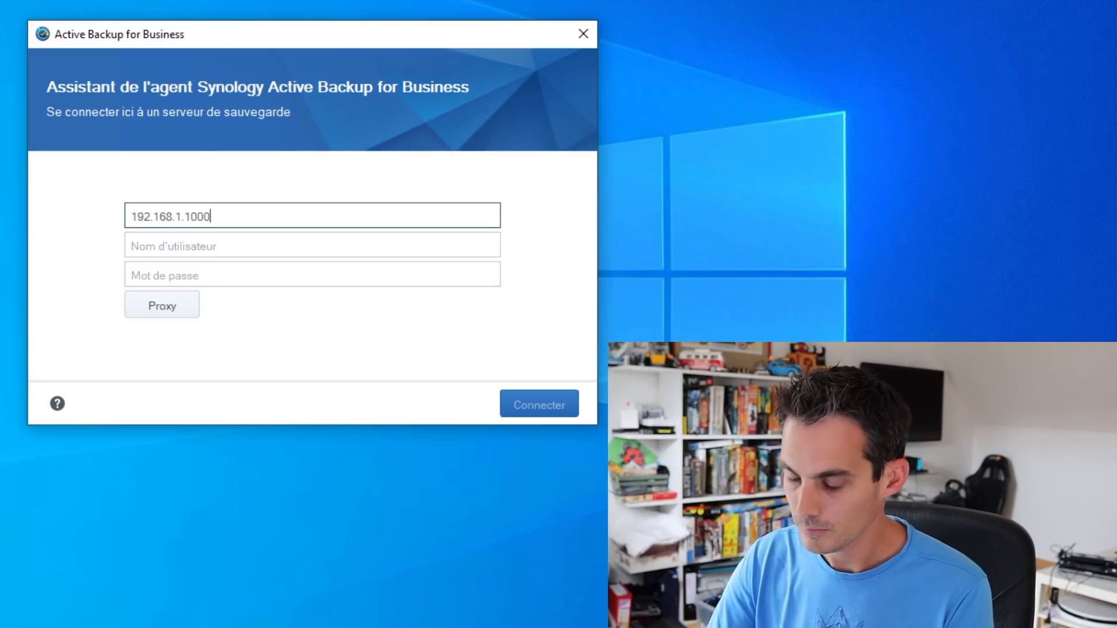
{"action": "key", "text": "BackSpace"}
{"action": "key", "text": "Tab"}
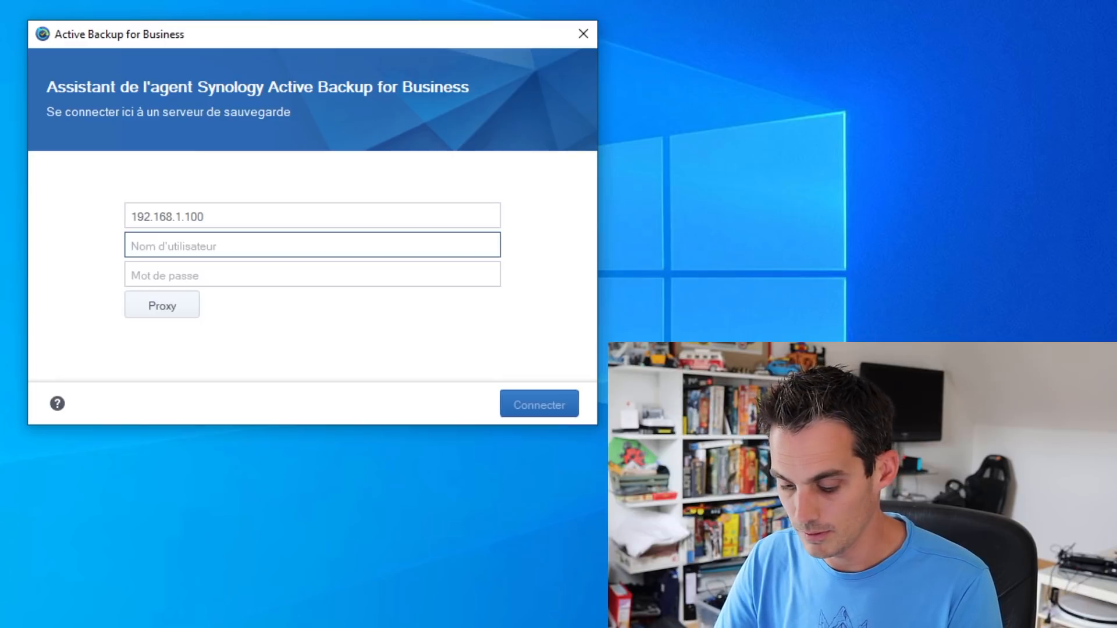
{"action": "type", "text": "ye"}
{"action": "key", "text": "BackSpace"}
{"action": "key", "text": "BackSpace"}
{"action": "type", "text": "te"}
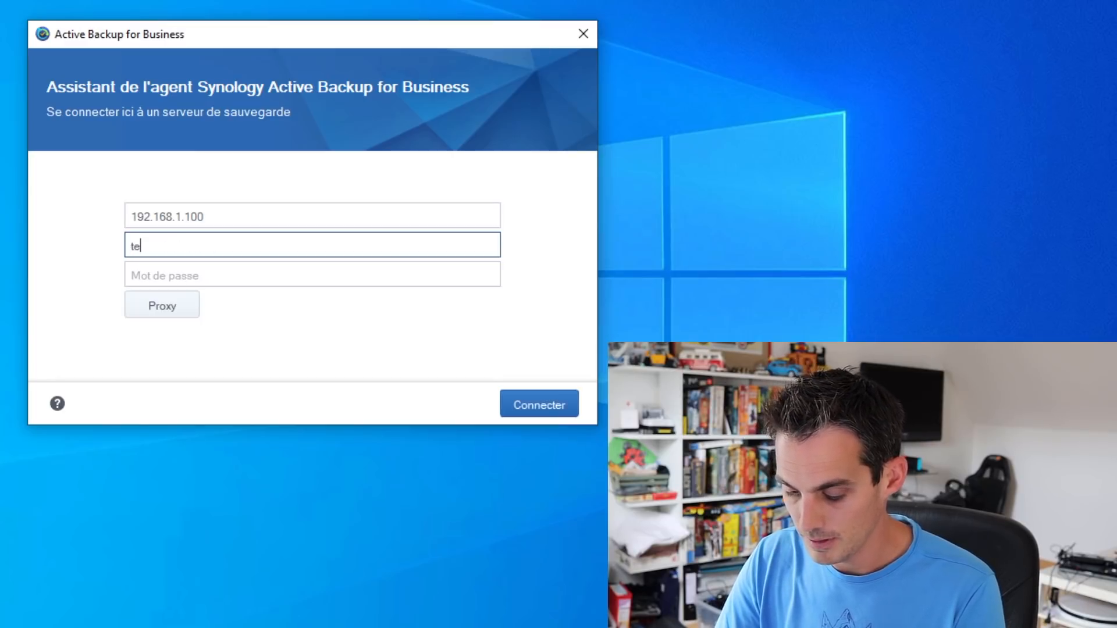
{"action": "type", "text": "ch2tech"}
{"action": "key", "text": "Tab"}
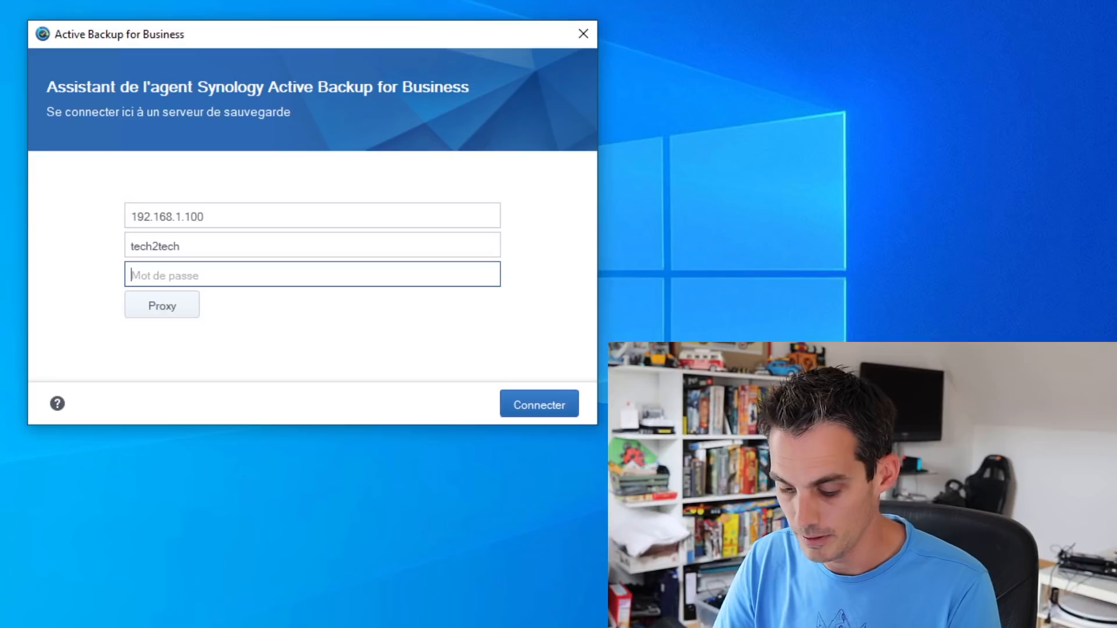
{"action": "type", "text": "********"}
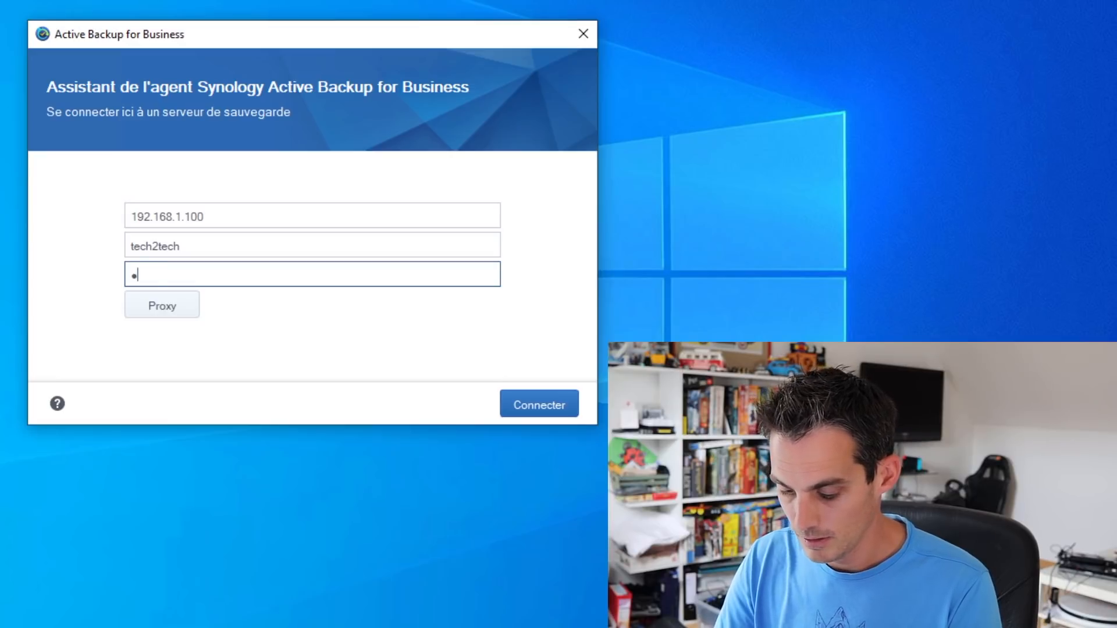
{"action": "key", "text": "Return"}
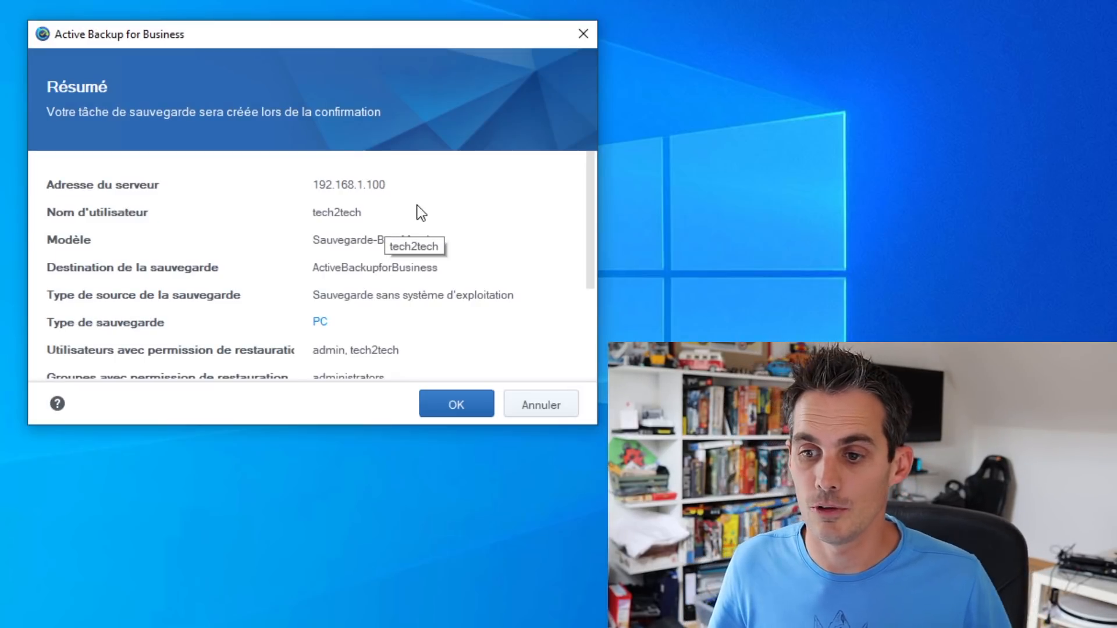
Step: Review the backup task summary through the retention policy and confirm it to create the task for this PC
{"action": "left_click_drag", "start_coordinate": [589, 210], "coordinate": [521, 326]}
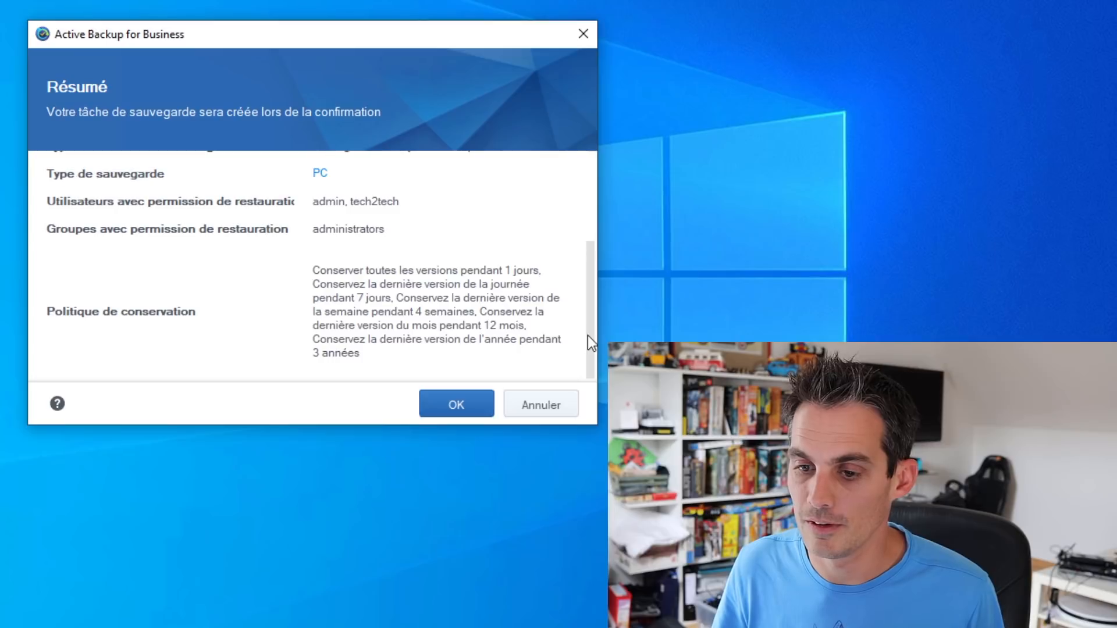
{"action": "left_click_drag", "start_coordinate": [588, 335], "coordinate": [586, 241]}
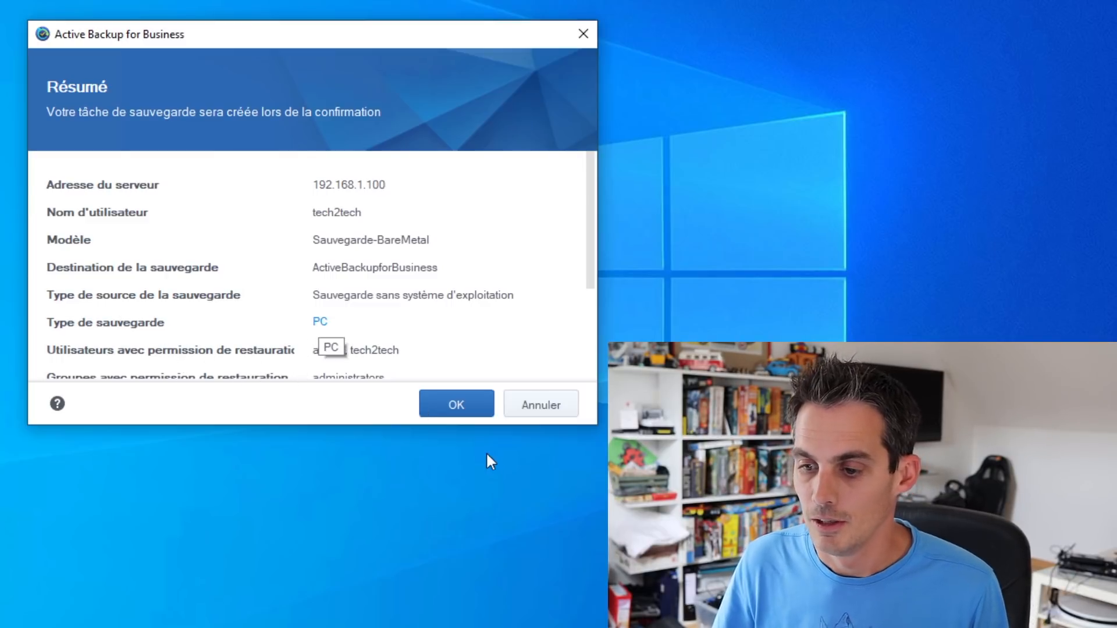
{"action": "left_click", "coordinate": [467, 401]}
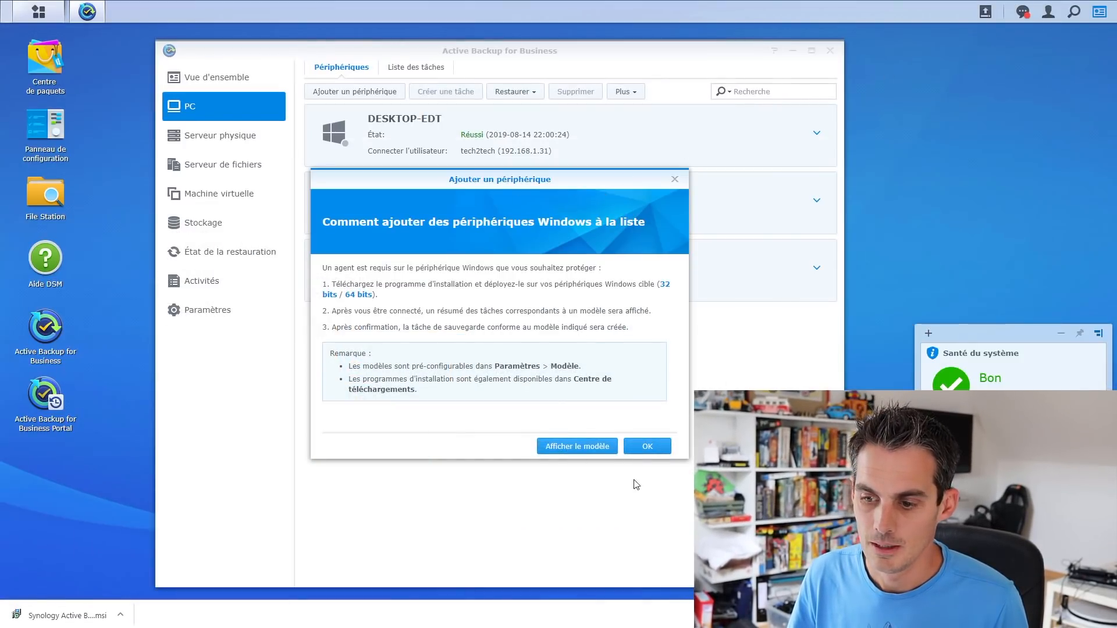
Step: Close the add-device instructions and expand the details of the DESKTOP-HSF39BM device in the PC device list
{"action": "left_click", "coordinate": [651, 447]}
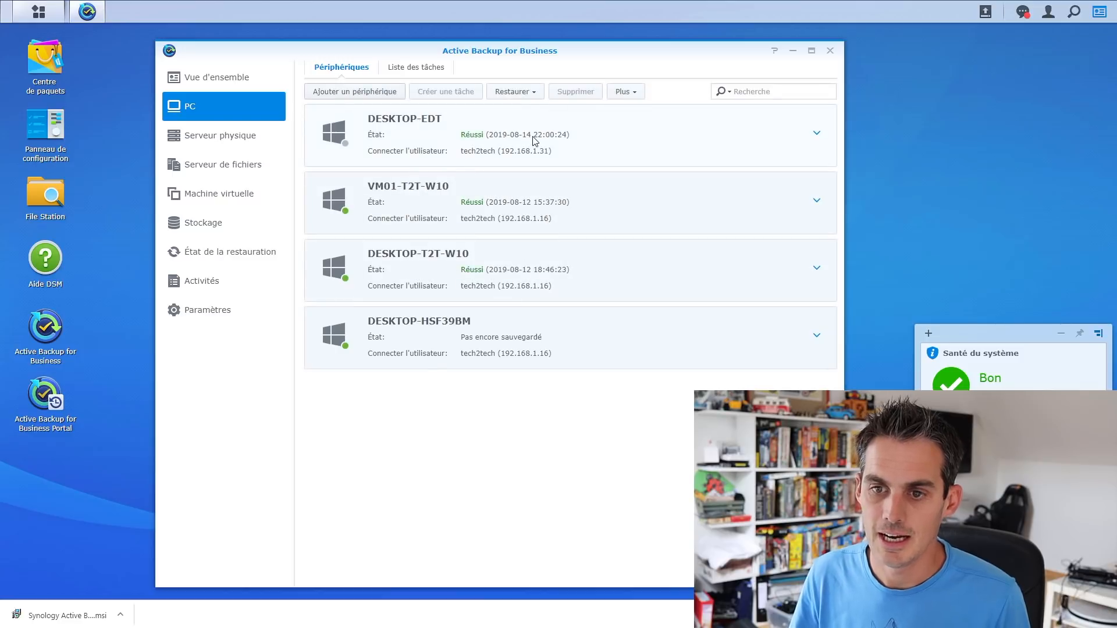
{"action": "left_click", "coordinate": [494, 338]}
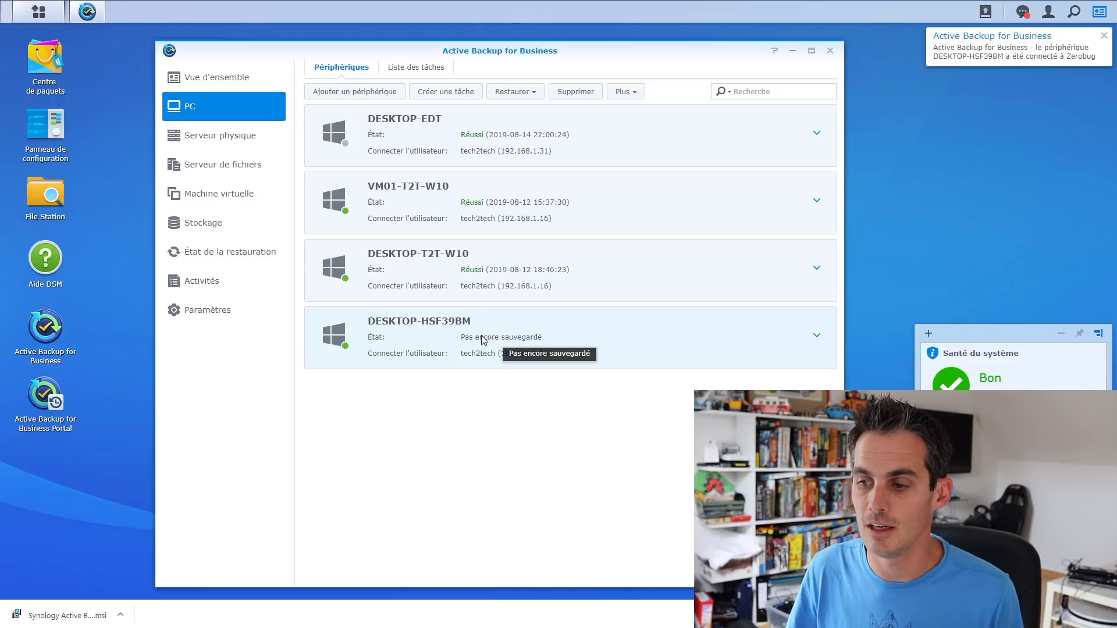
{"action": "left_click", "coordinate": [627, 92]}
{"action": "left_click", "coordinate": [811, 352]}
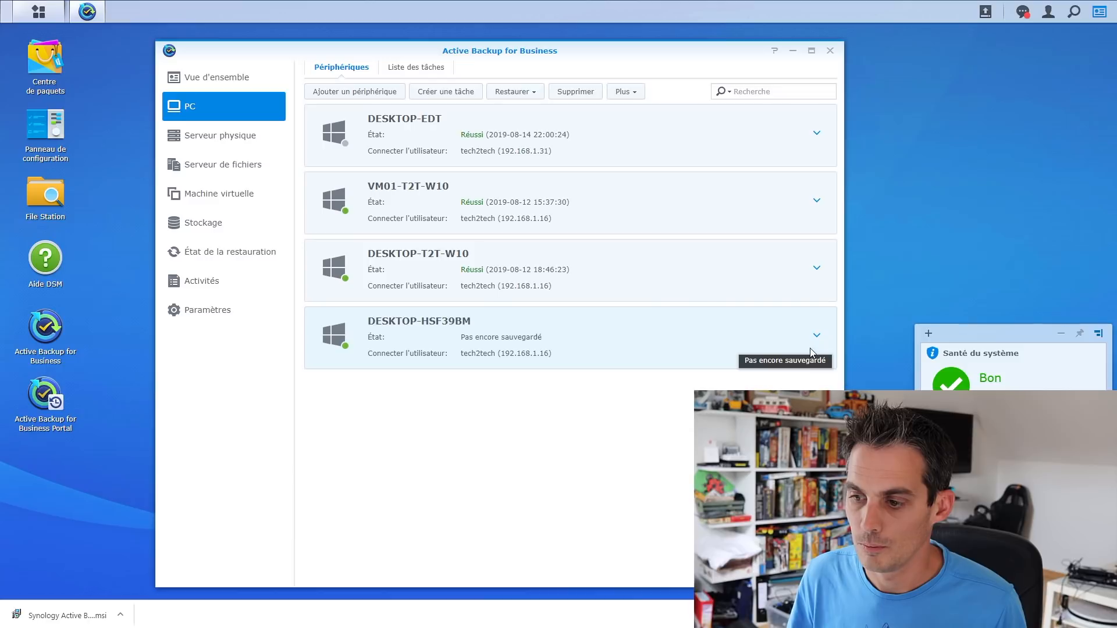
{"action": "left_click", "coordinate": [817, 340]}
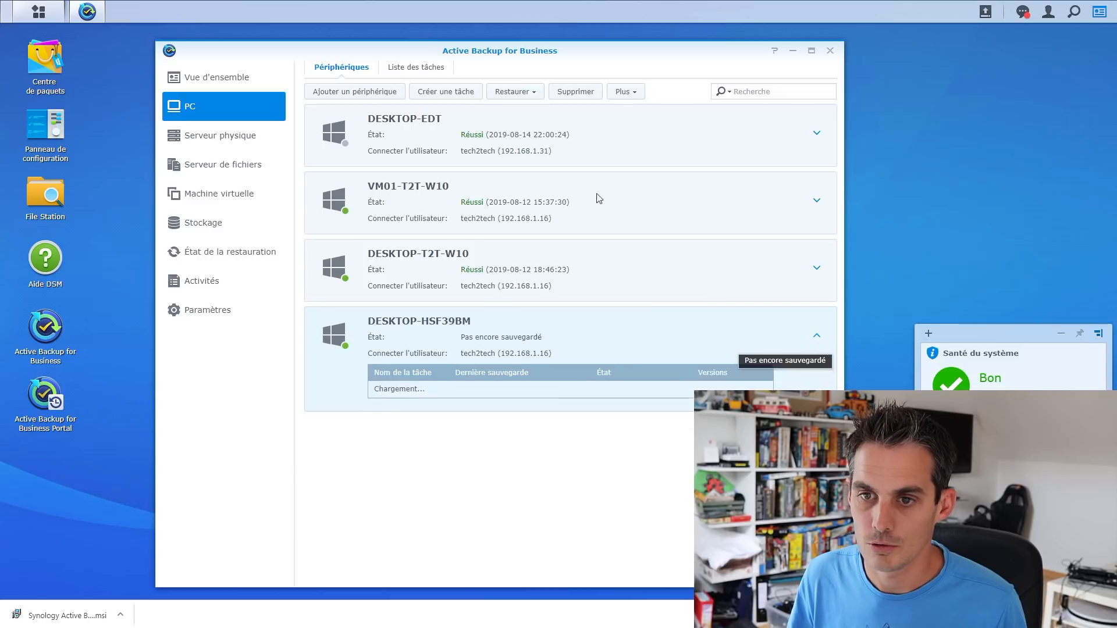
Step: Start the tech2tech-Sauvegarde-BareMetal backup for DESKTOP-HSF39BM from the task list and follow it in the Windows 10 x64 Insider VM02 virtual machine at full screen
{"action": "left_click", "coordinate": [425, 70]}
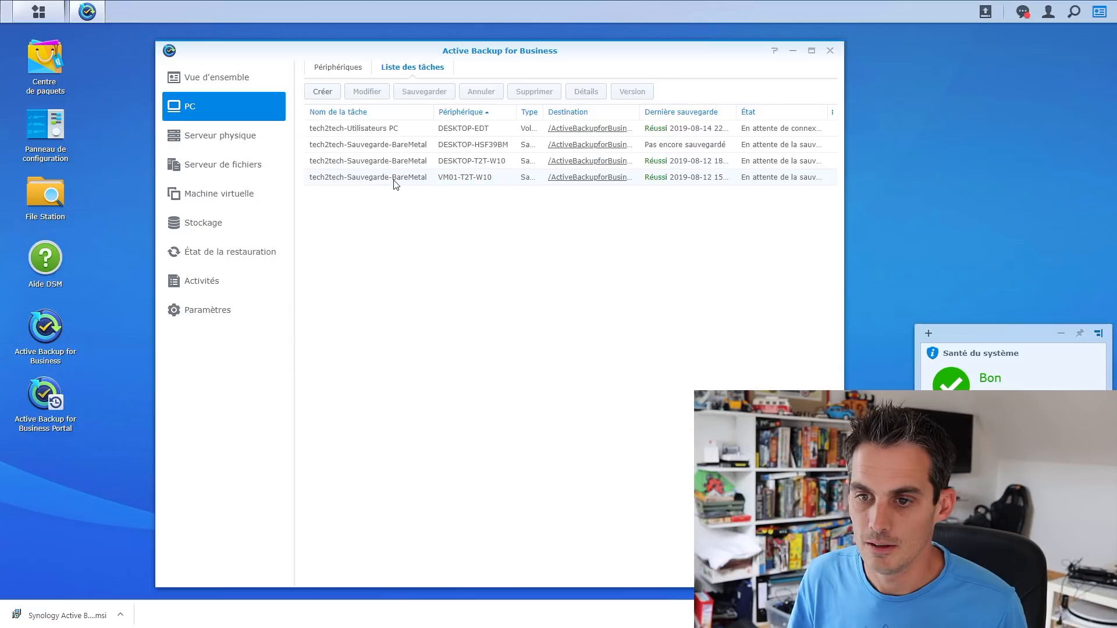
{"action": "left_click", "coordinate": [417, 146]}
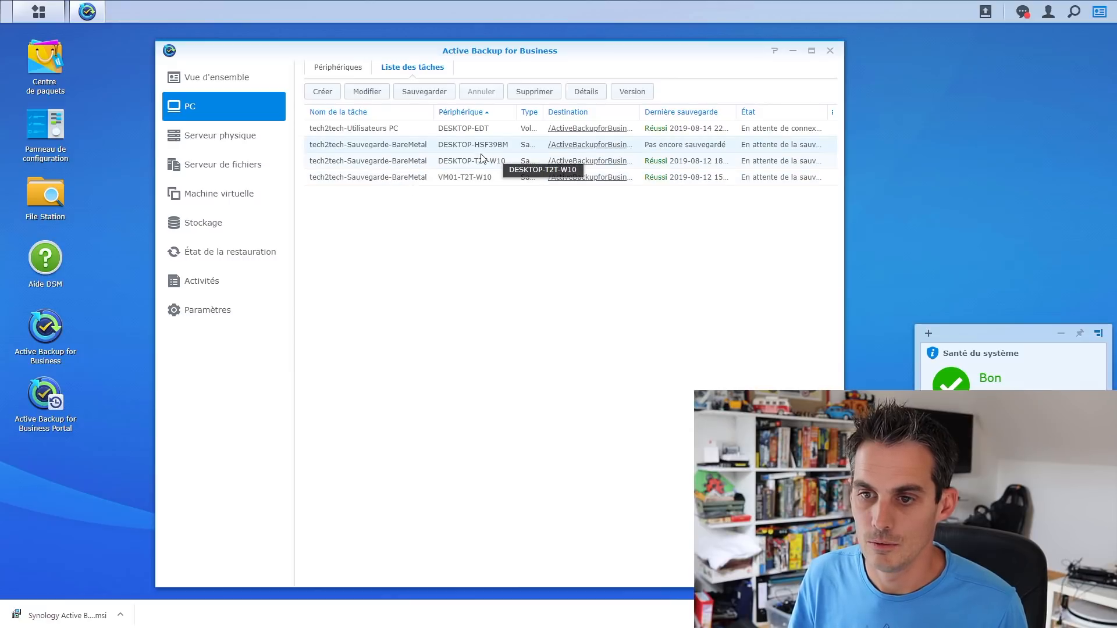
{"action": "left_click", "coordinate": [433, 93]}
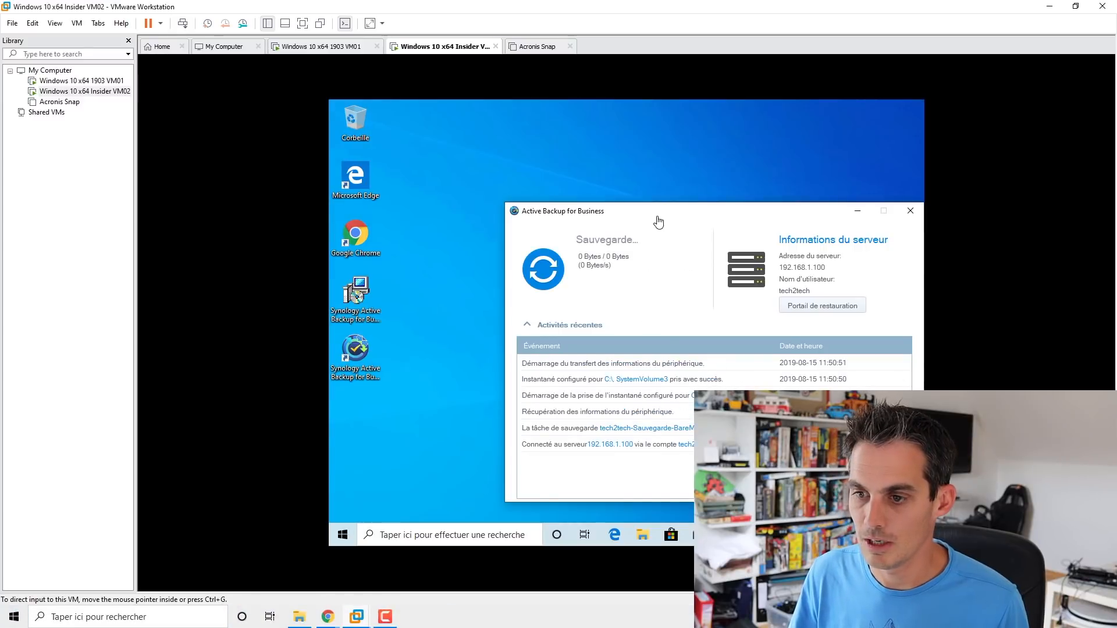
{"action": "left_click_drag", "start_coordinate": [638, 204], "coordinate": [559, 175]}
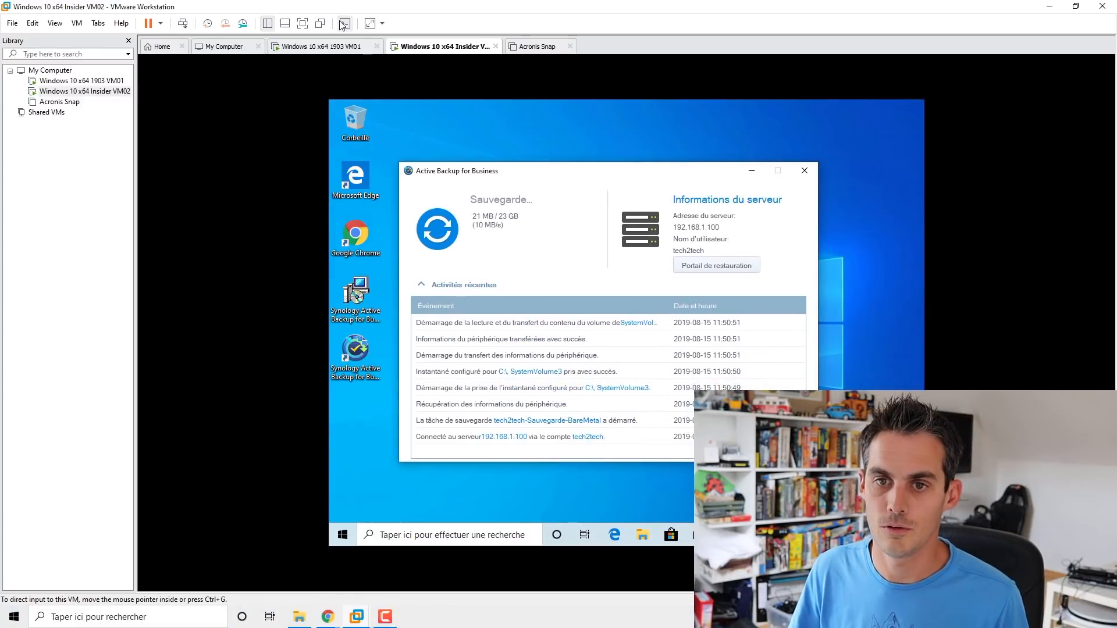
{"action": "left_click", "coordinate": [303, 23]}
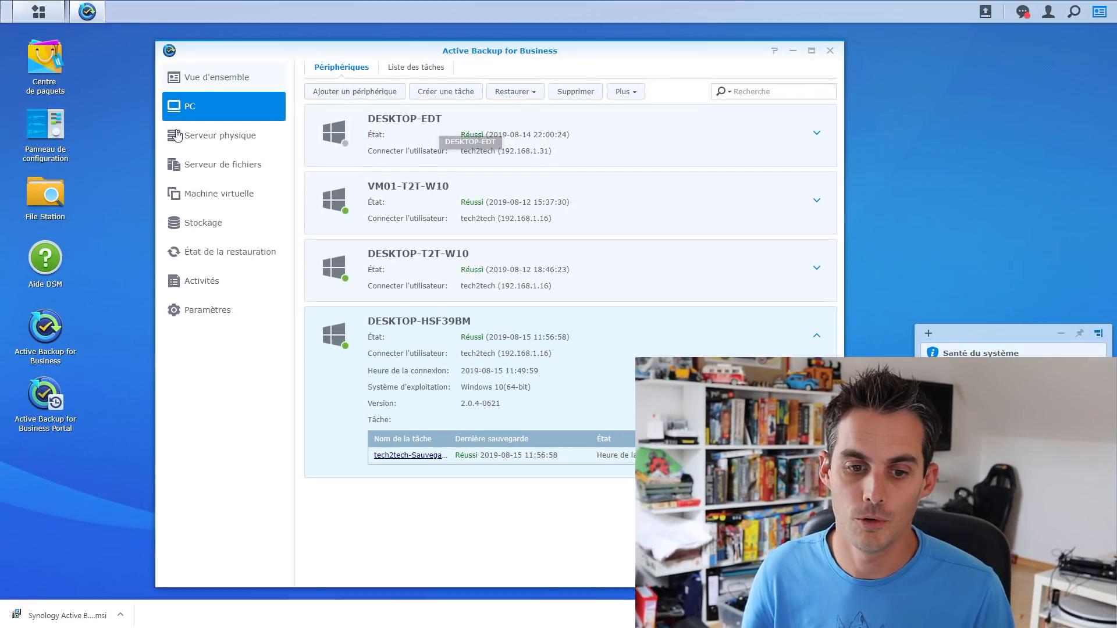
Step: Launch the Active Backup for Business Portal and switch the displayed task to the DESKTOP-HSF39BM backup
{"action": "left_click", "coordinate": [55, 407]}
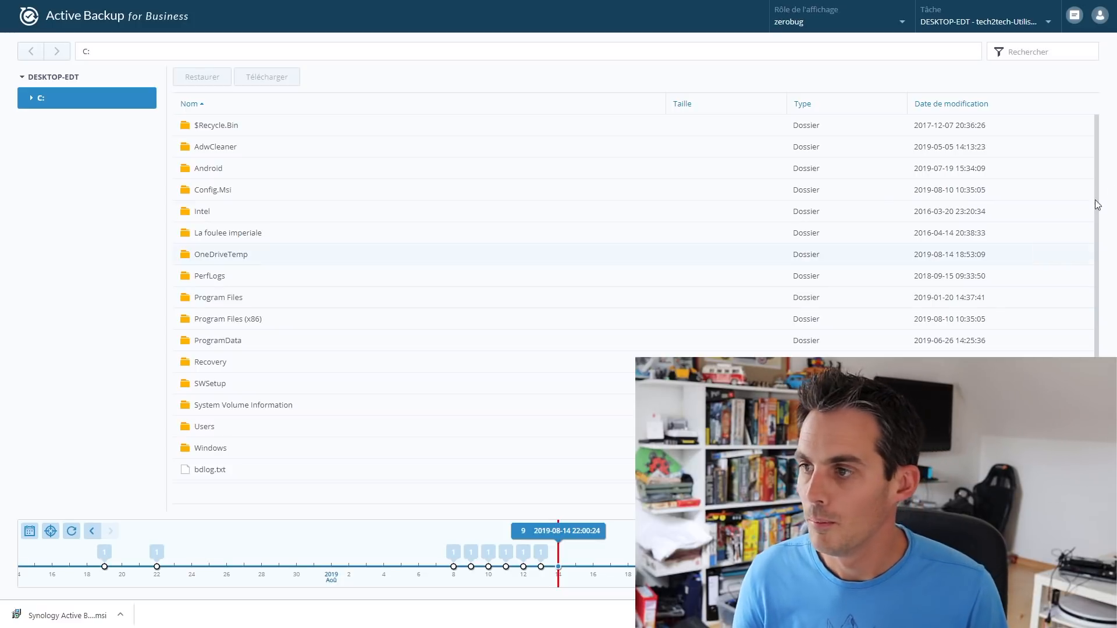
{"action": "left_click", "coordinate": [999, 25]}
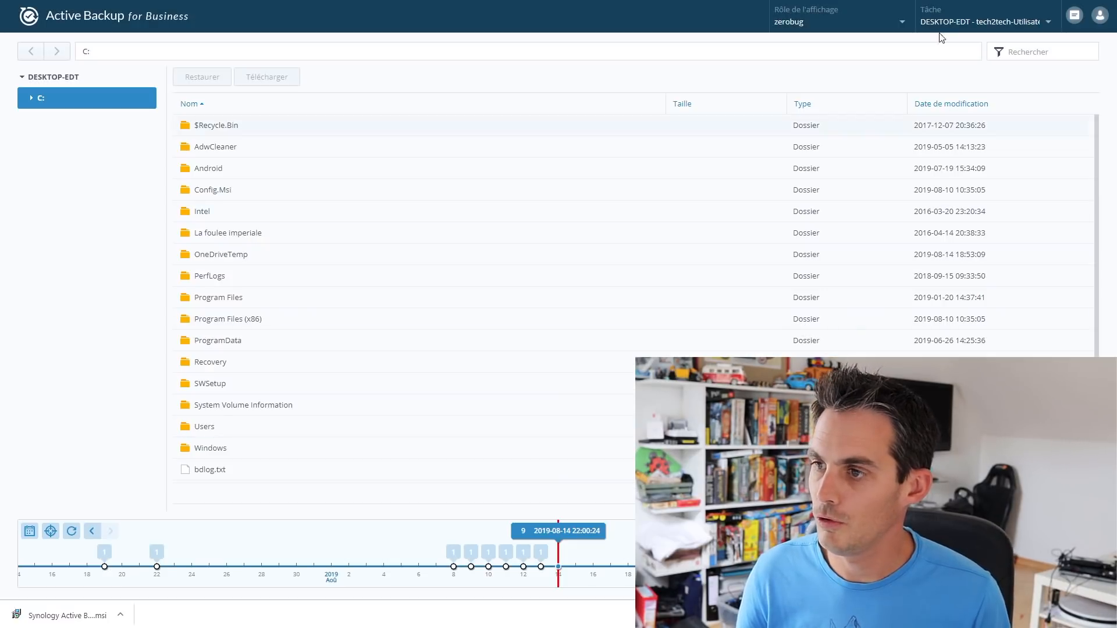
{"action": "left_click", "coordinate": [960, 18]}
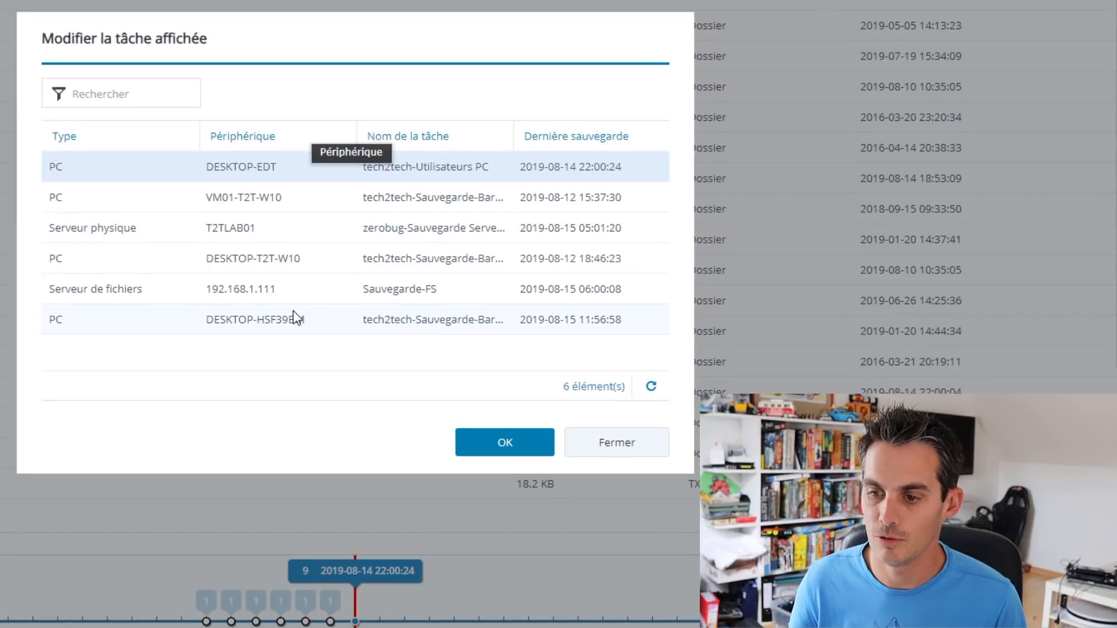
{"action": "left_click", "coordinate": [204, 325]}
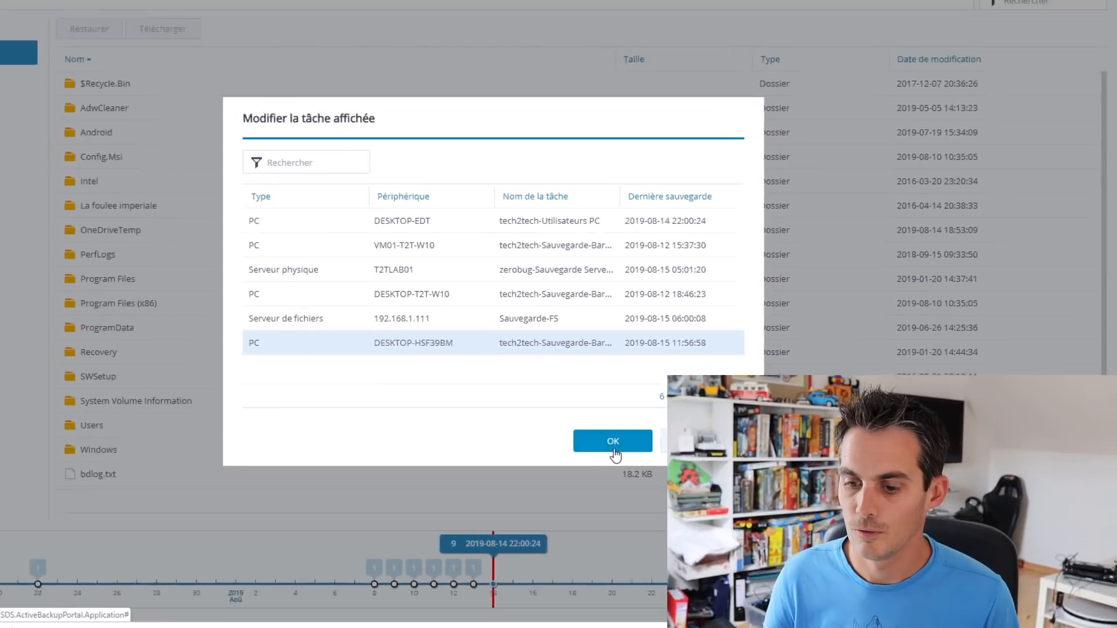
{"action": "left_click", "coordinate": [505, 442]}
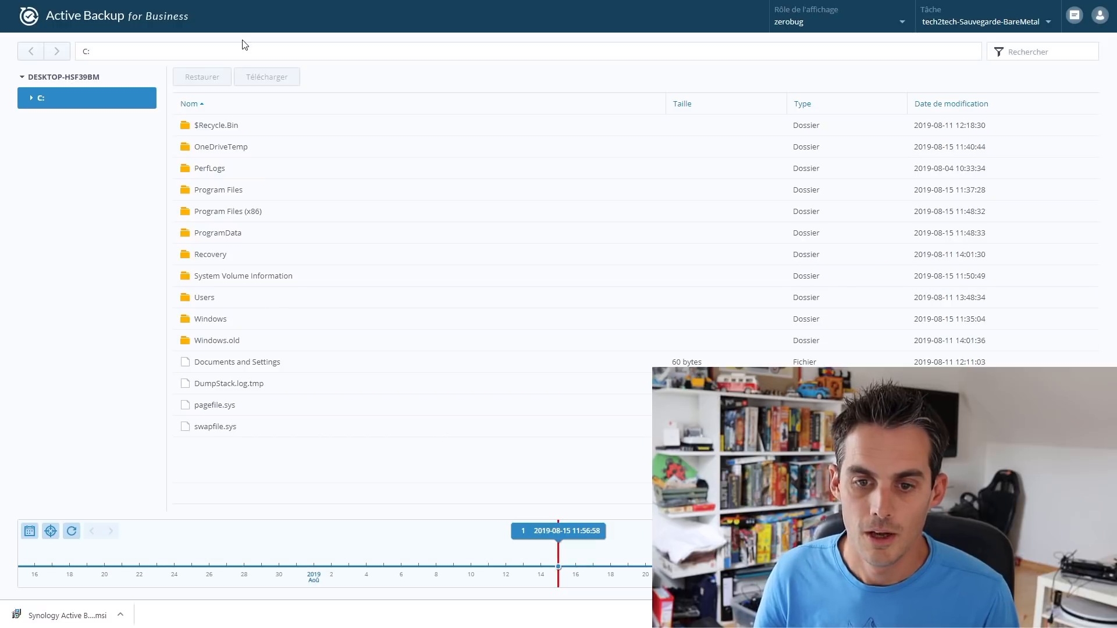
Step: Browse the backed-up C: drive to the Users > Public > Desktop folder
{"action": "double_click", "coordinate": [204, 300]}
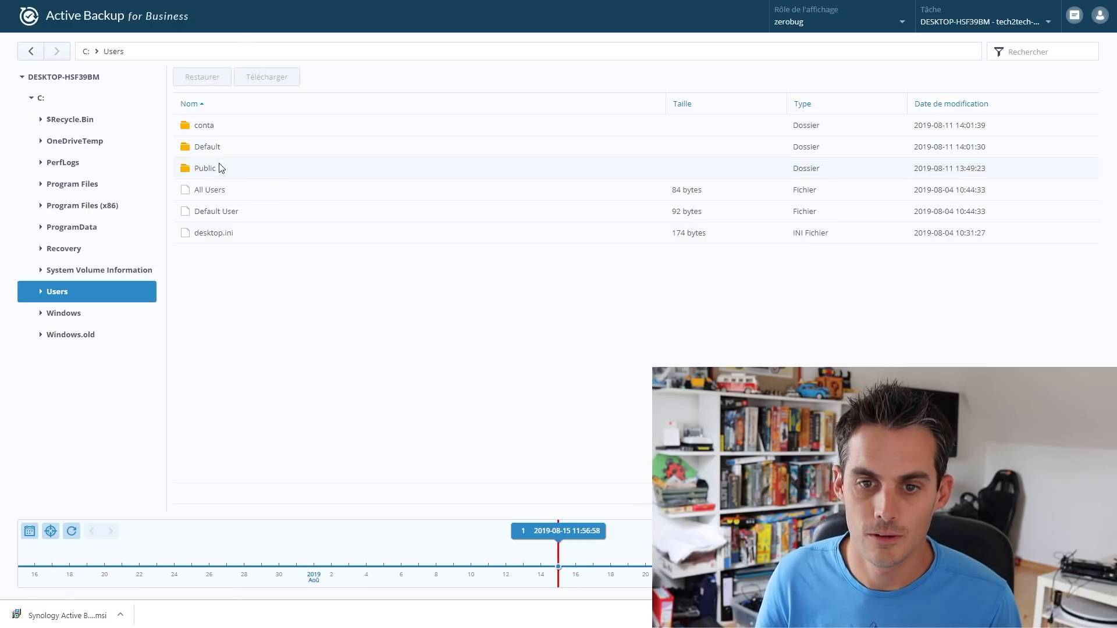
{"action": "double_click", "coordinate": [221, 168]}
{"action": "double_click", "coordinate": [221, 149]}
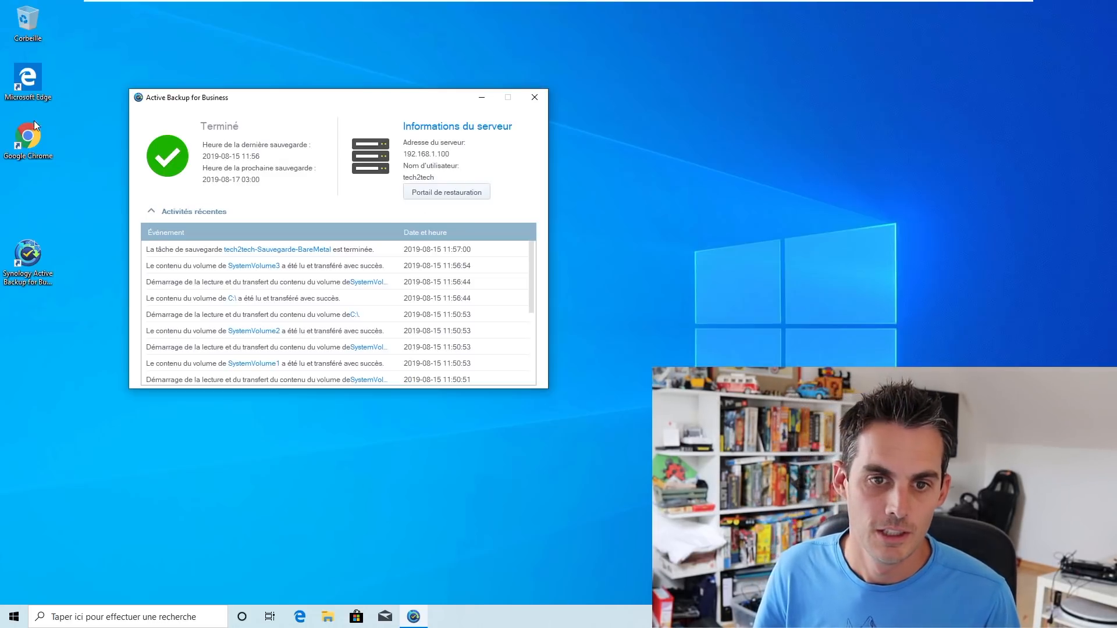
Step: In the virtual machine, delete the Edge, Chrome and Synology agent desktop shortcuts and empty the recycle bin permanently
{"action": "left_click_drag", "start_coordinate": [83, 87], "coordinate": [17, 352]}
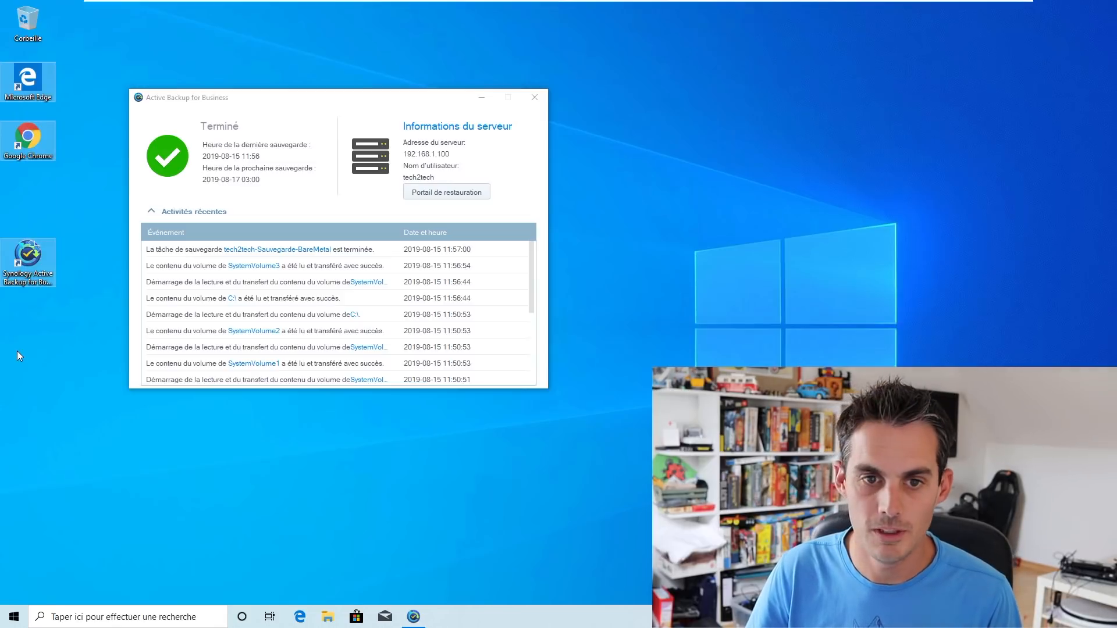
{"action": "key", "text": "Delete"}
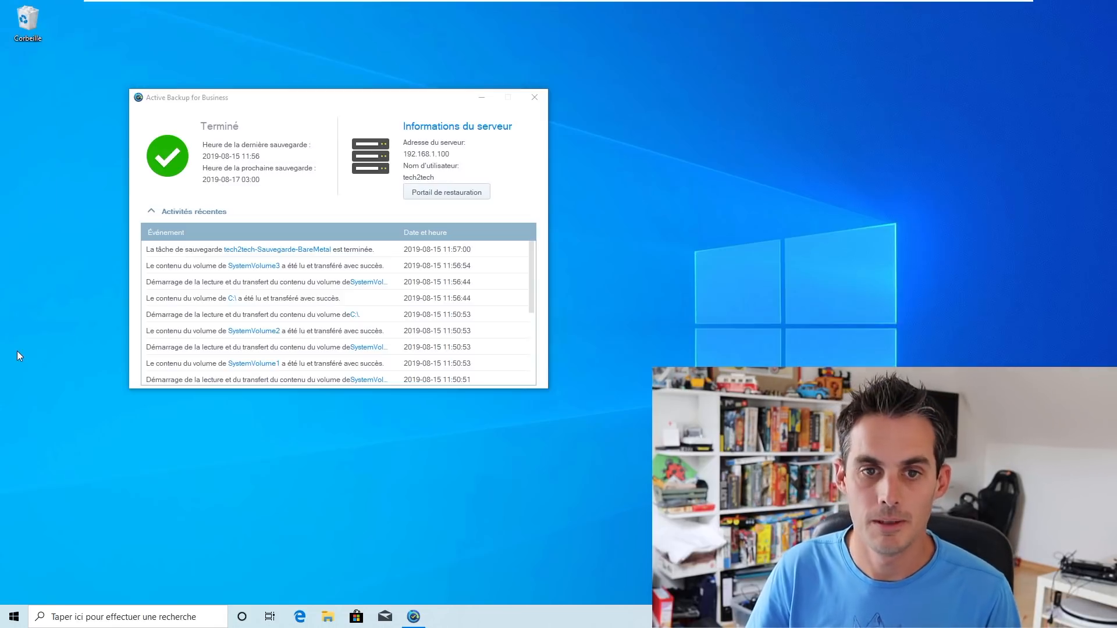
{"action": "right_click", "coordinate": [26, 18]}
{"action": "left_click", "coordinate": [58, 41]}
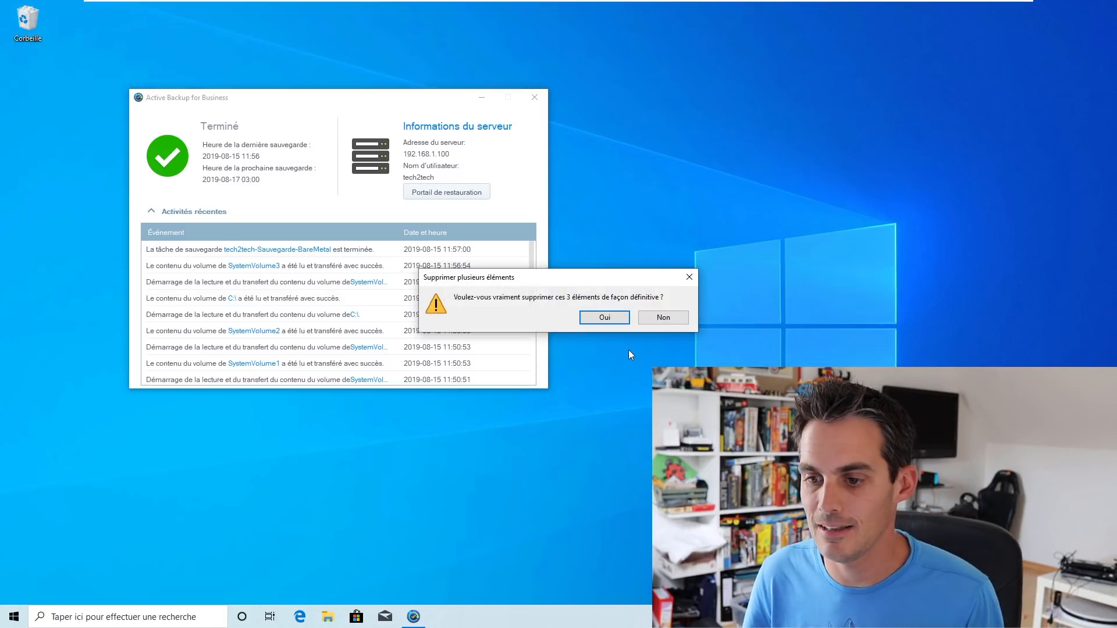
{"action": "left_click", "coordinate": [610, 324]}
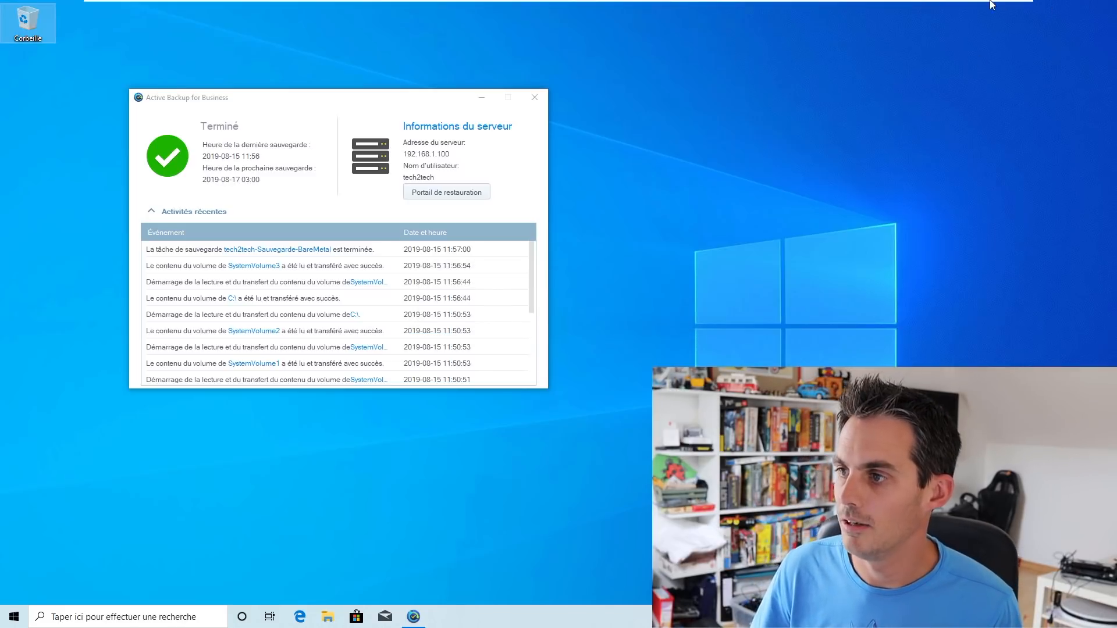
Step: Open the restore portal from the agent with Google Chrome as the default application, close that browser and return to the portal on the host
{"action": "mouse_move", "coordinate": [991, 6]}
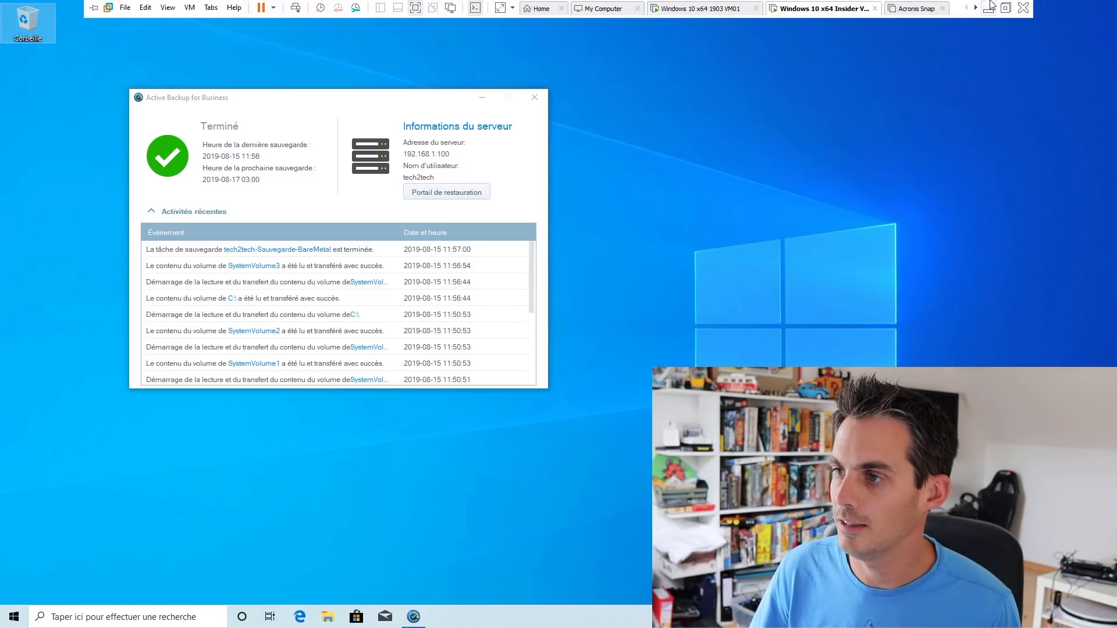
{"action": "left_click", "coordinate": [856, 263]}
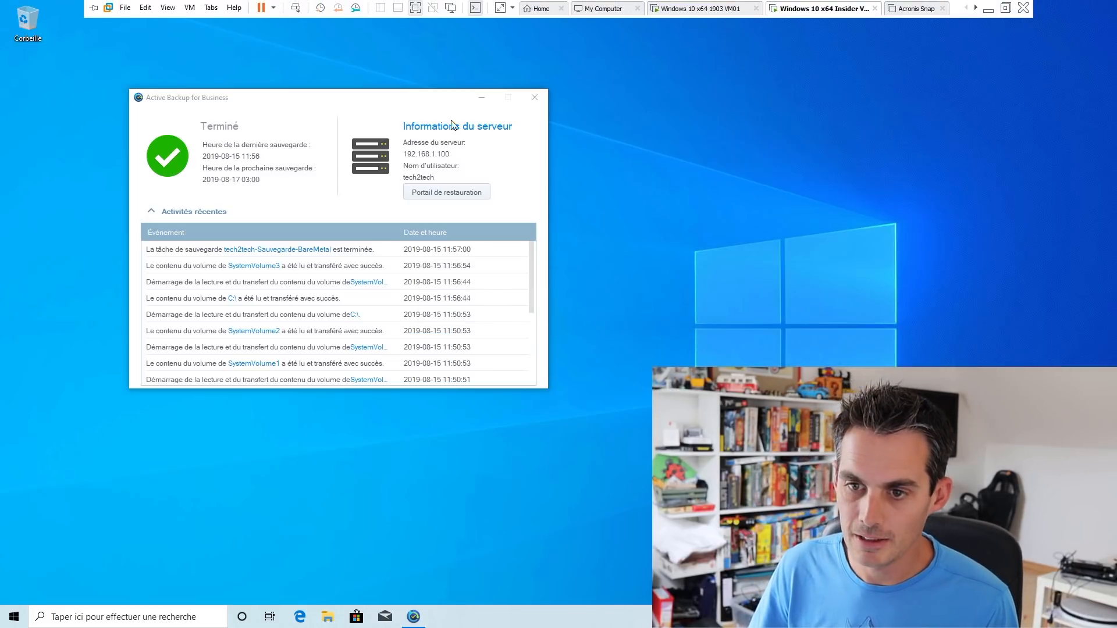
{"action": "left_click", "coordinate": [435, 193]}
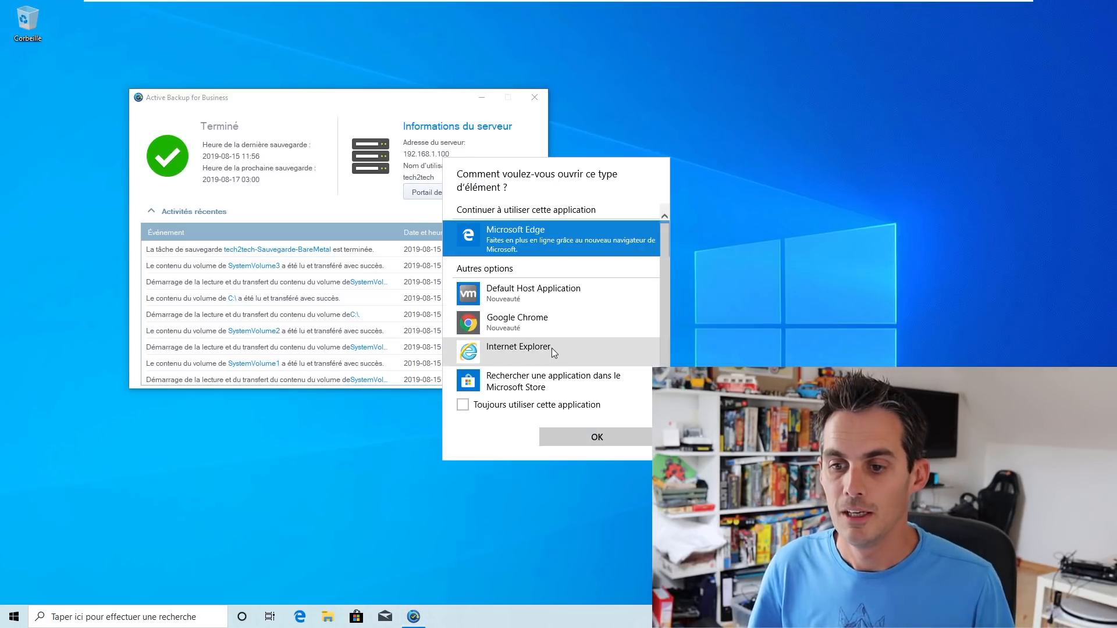
{"action": "left_click", "coordinate": [548, 331]}
{"action": "left_click", "coordinate": [536, 405]}
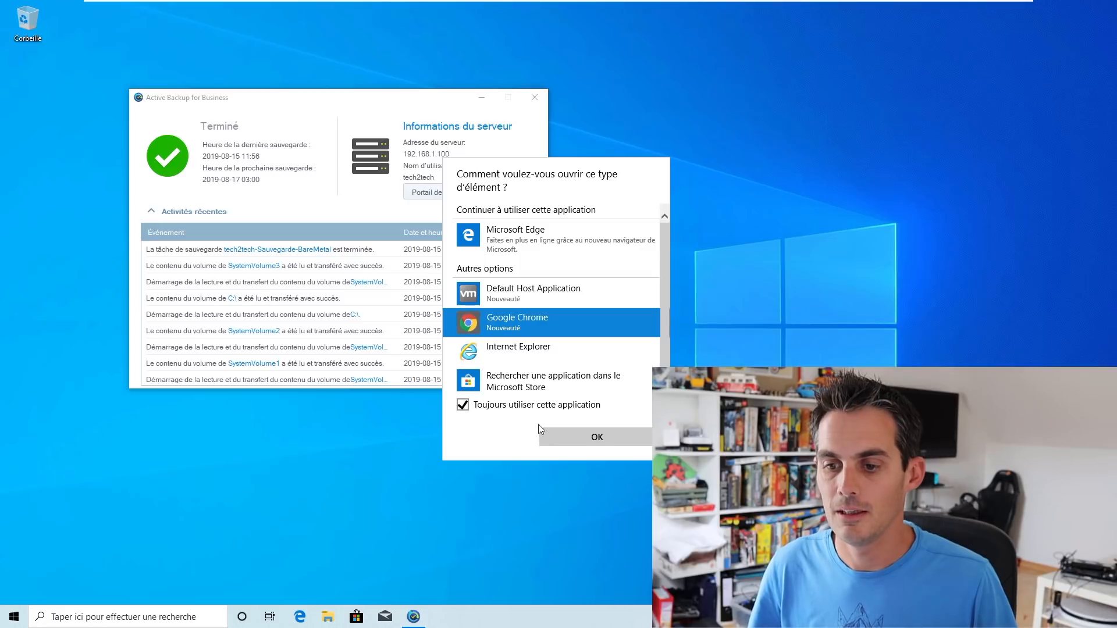
{"action": "left_click", "coordinate": [599, 441]}
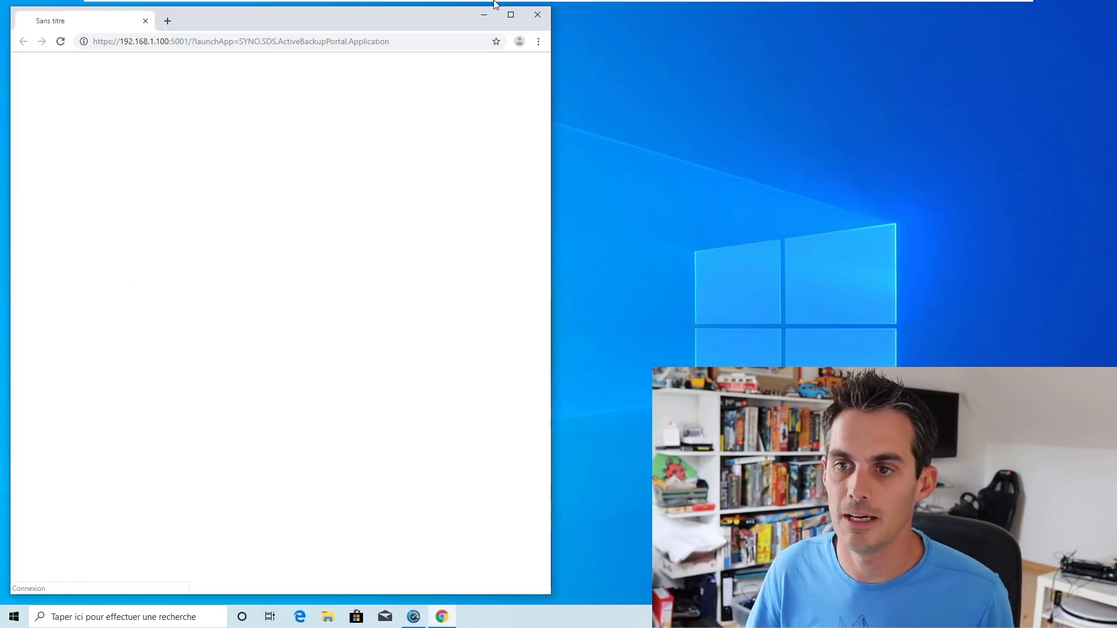
{"action": "left_click", "coordinate": [538, 17]}
{"action": "left_click", "coordinate": [708, 274]}
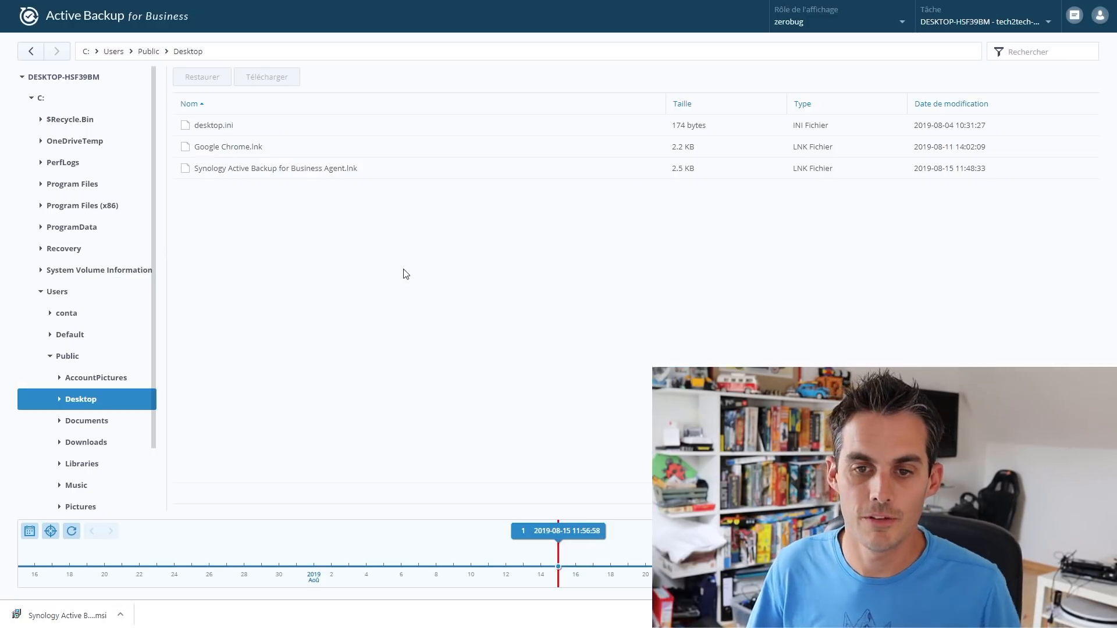
Step: Restore Google Chrome.lnk and Synology Active Backup for Business Agent.lnk to C:/Users/Public/Desktop without skipping files that have the same name
{"action": "left_click", "coordinate": [212, 127]}
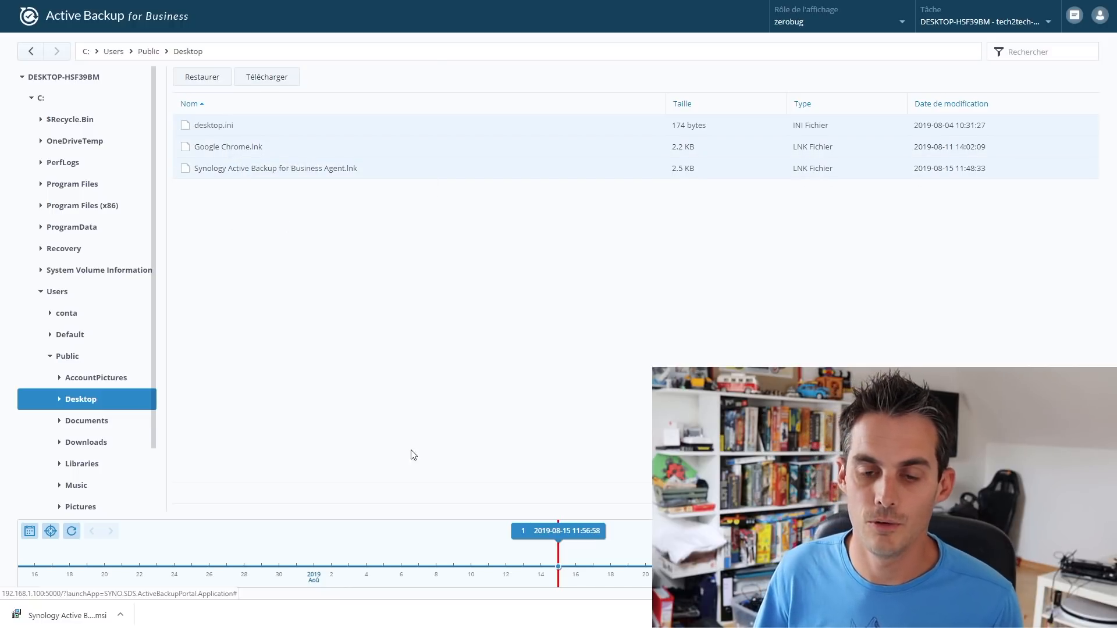
{"action": "left_click", "coordinate": [250, 147]}
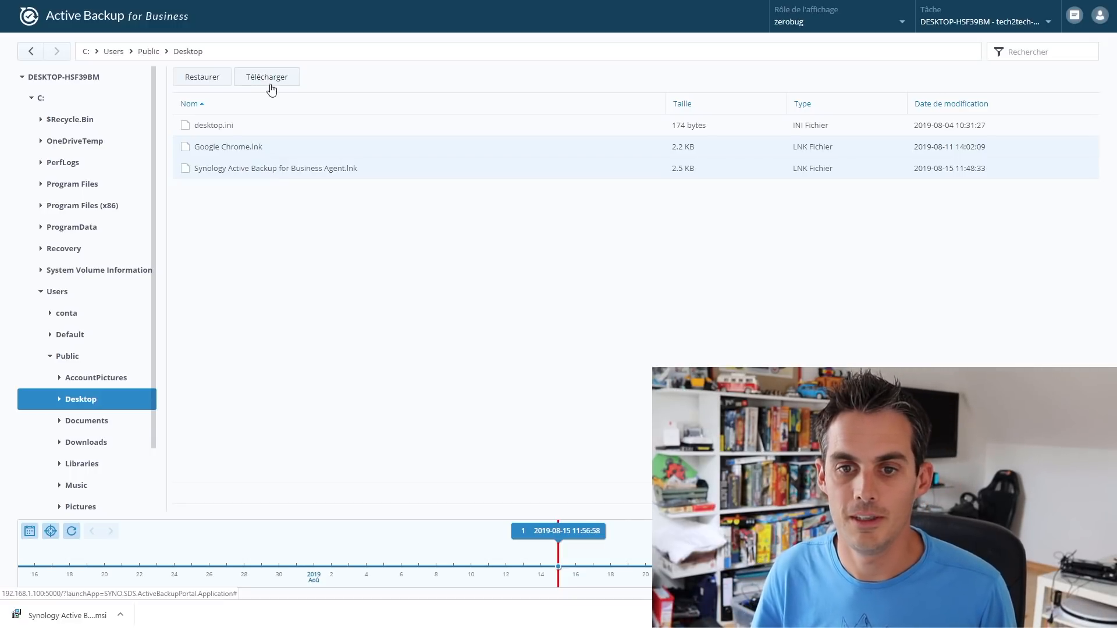
{"action": "left_click", "coordinate": [213, 80]}
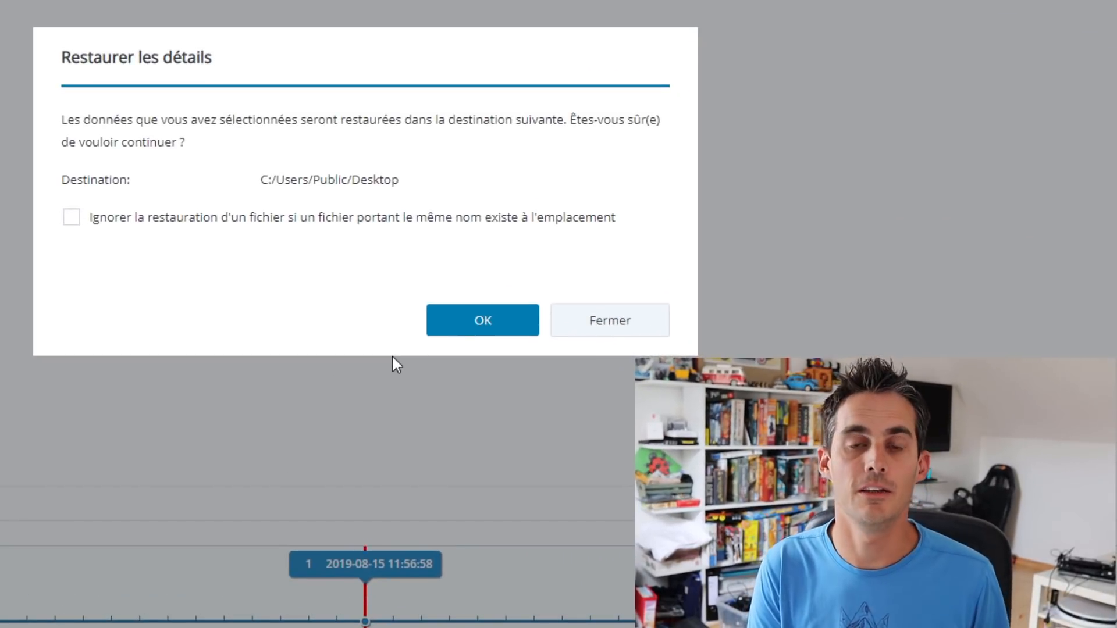
{"action": "left_click", "coordinate": [464, 332]}
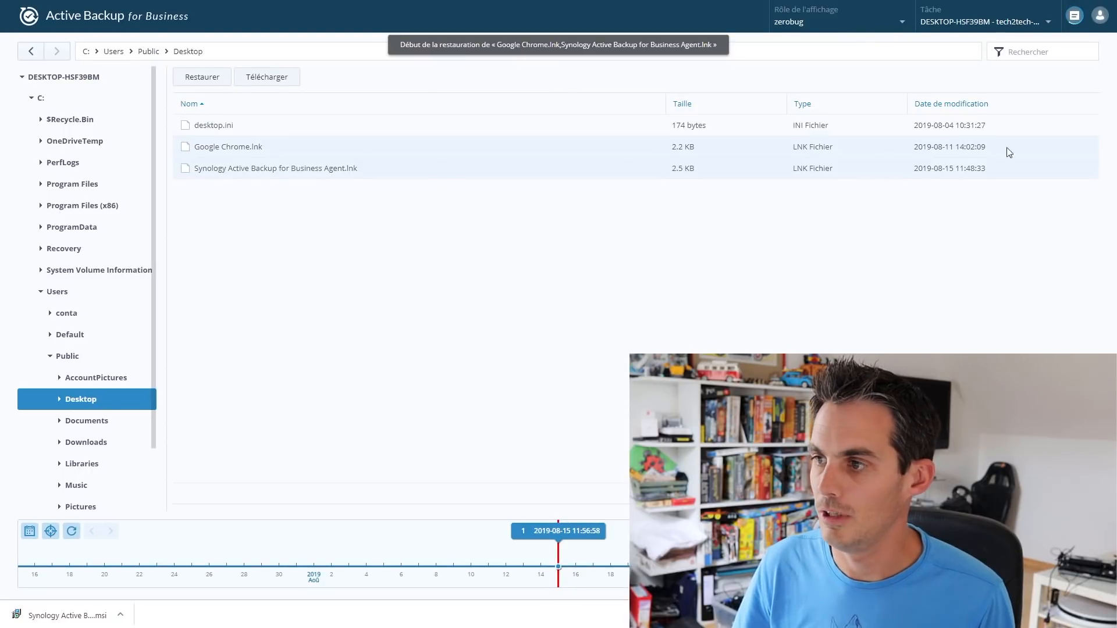
Step: Check the restored desktop shortcuts and the agent's recent activities in the virtual machine, and return to the restore portal
{"action": "left_click", "coordinate": [1075, 15]}
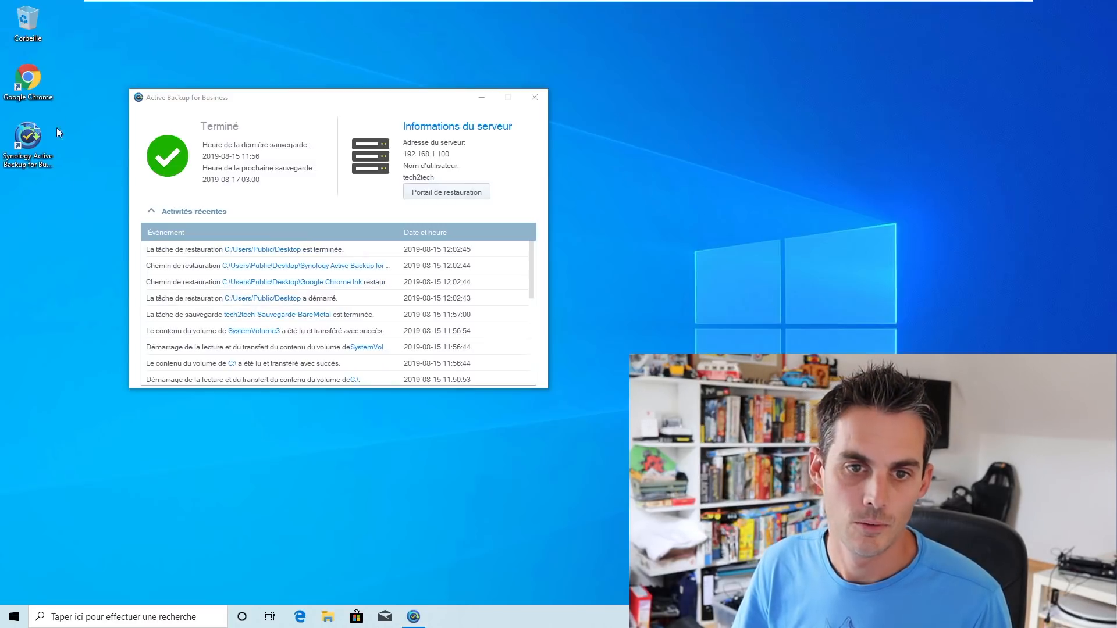
{"action": "left_click_drag", "start_coordinate": [67, 236], "coordinate": [20, 67]}
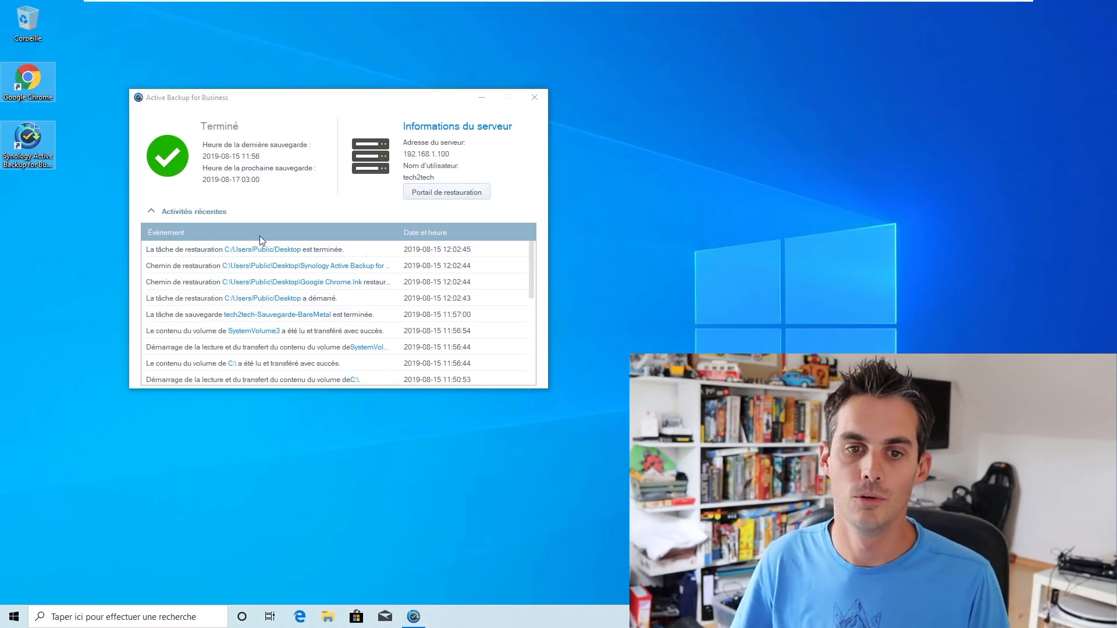
{"action": "left_click", "coordinate": [186, 257]}
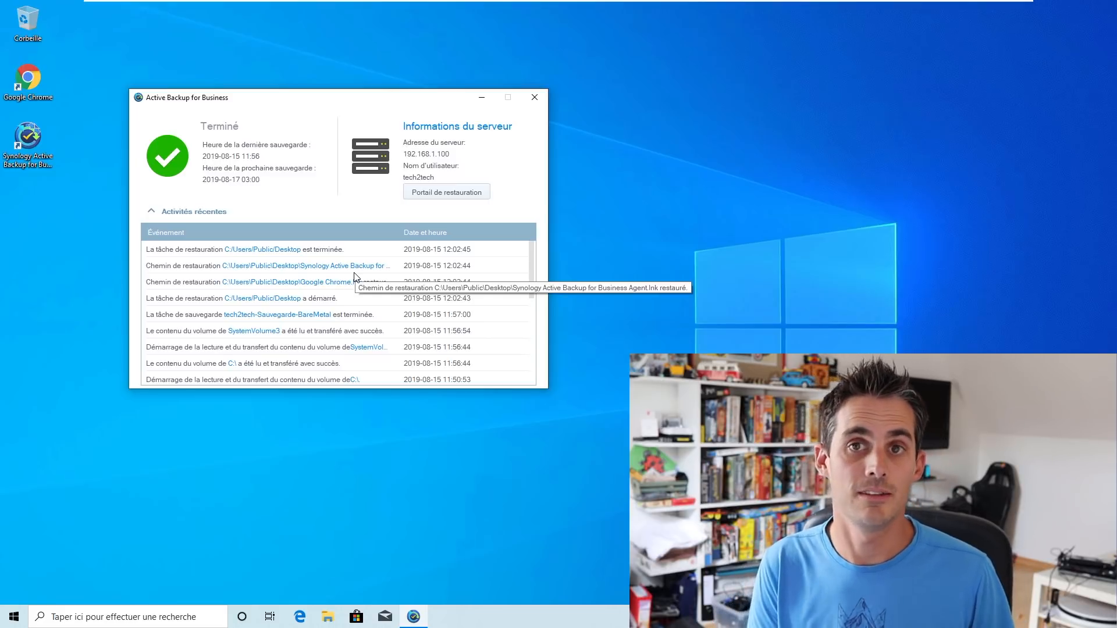
{"action": "left_click", "coordinate": [776, 297]}
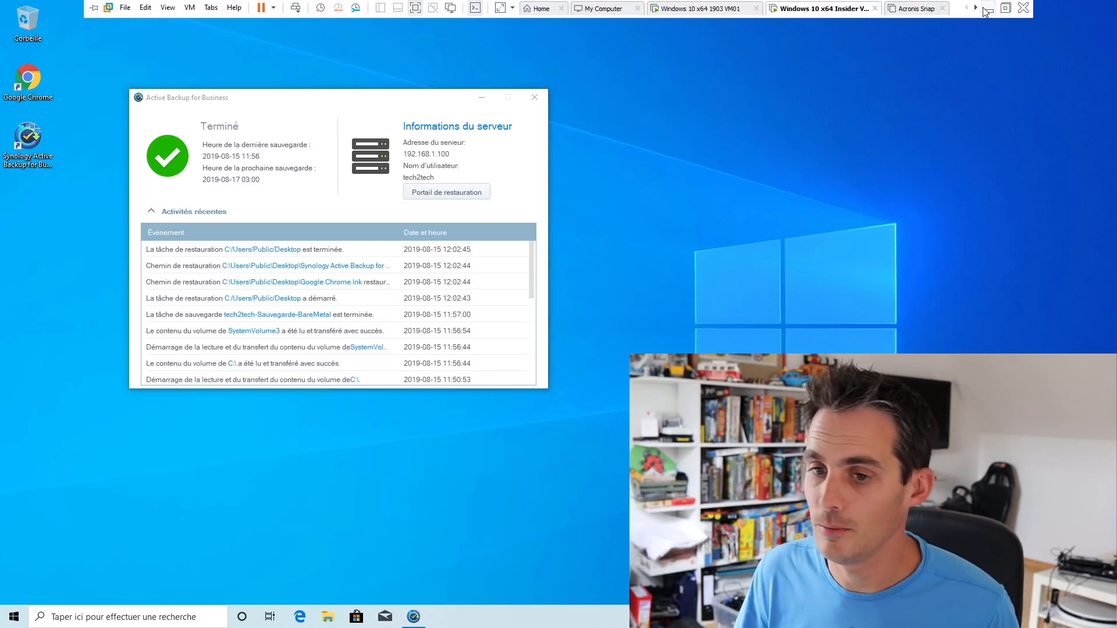
{"action": "left_click", "coordinate": [985, 9]}
{"action": "left_click", "coordinate": [795, 435]}
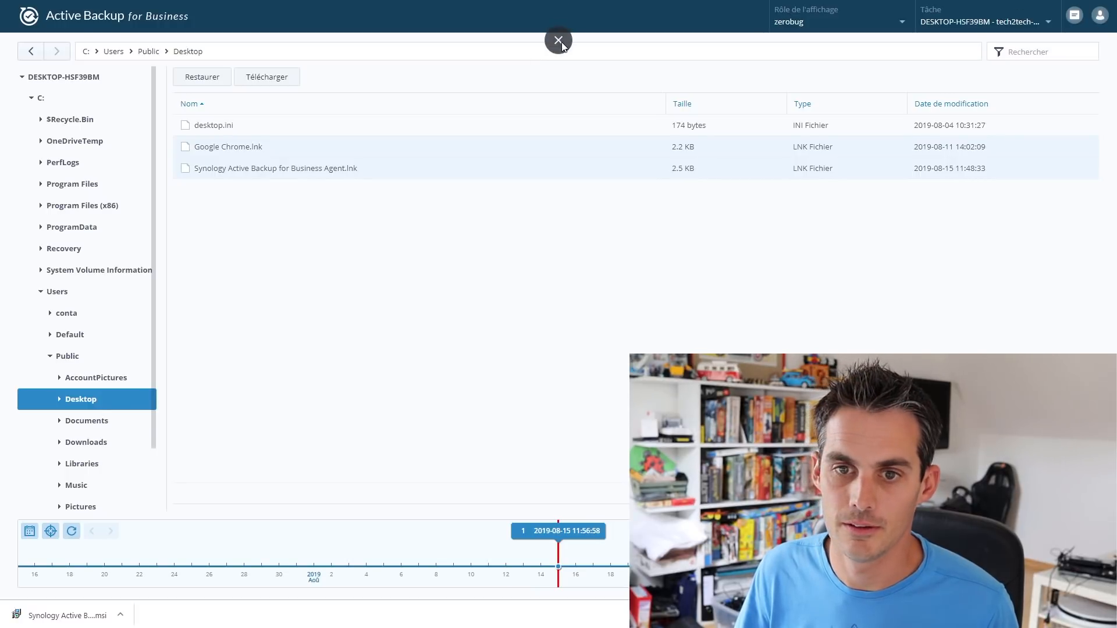
Step: Return from the full-screen restore portal to the DiskStation and review the physical server and the file server 192.168.1.111 with its backup task
{"action": "left_click", "coordinate": [558, 40]}
{"action": "left_click", "coordinate": [98, 6]}
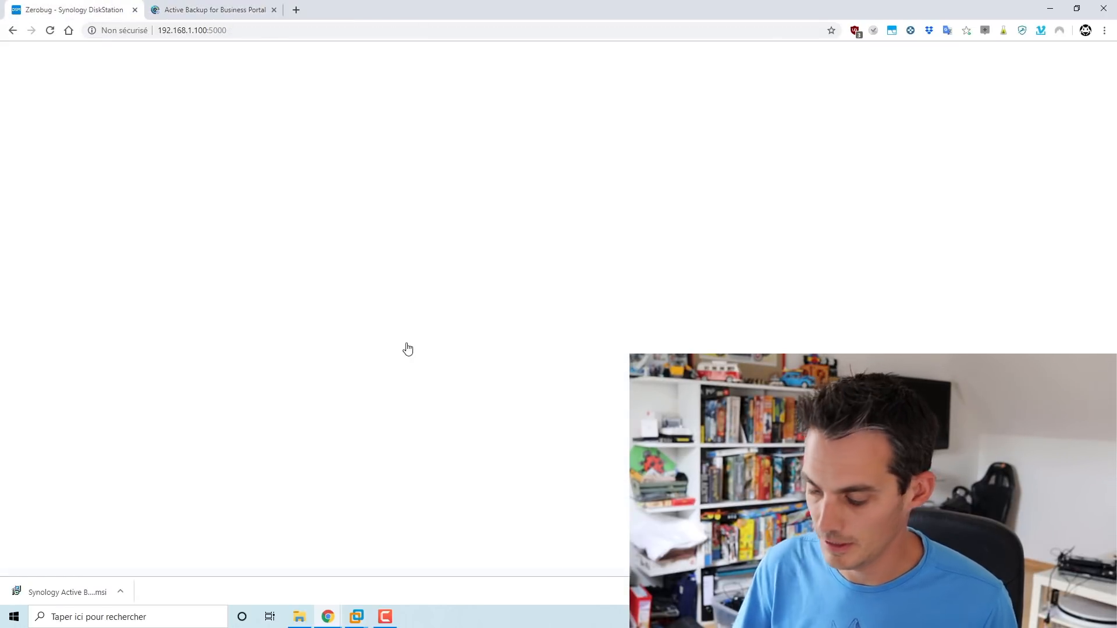
{"action": "key", "text": "F11"}
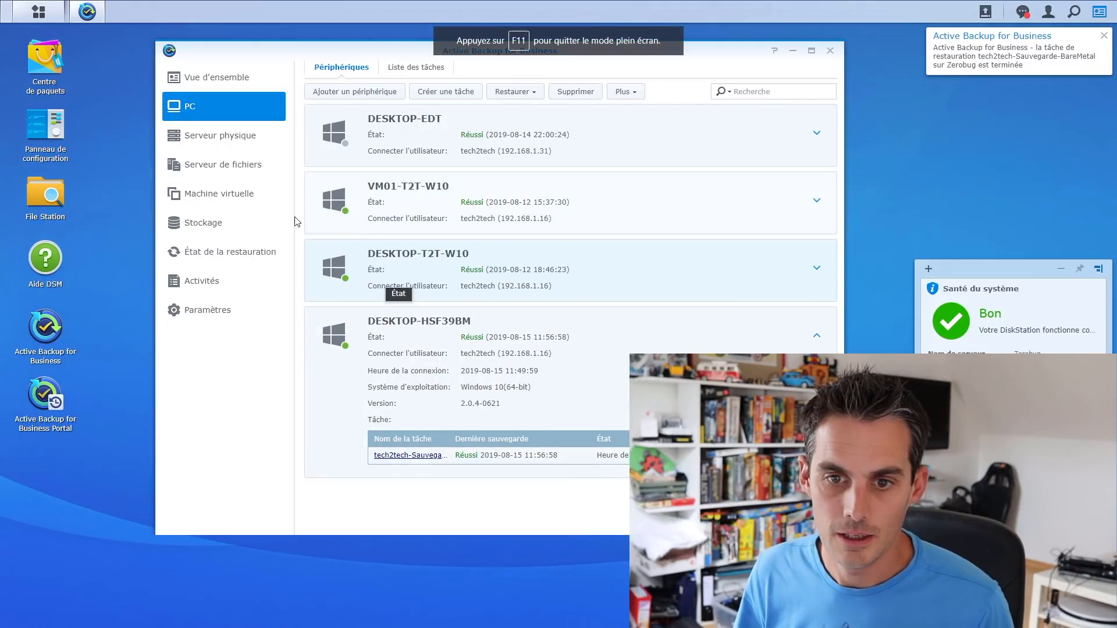
{"action": "left_click", "coordinate": [240, 141]}
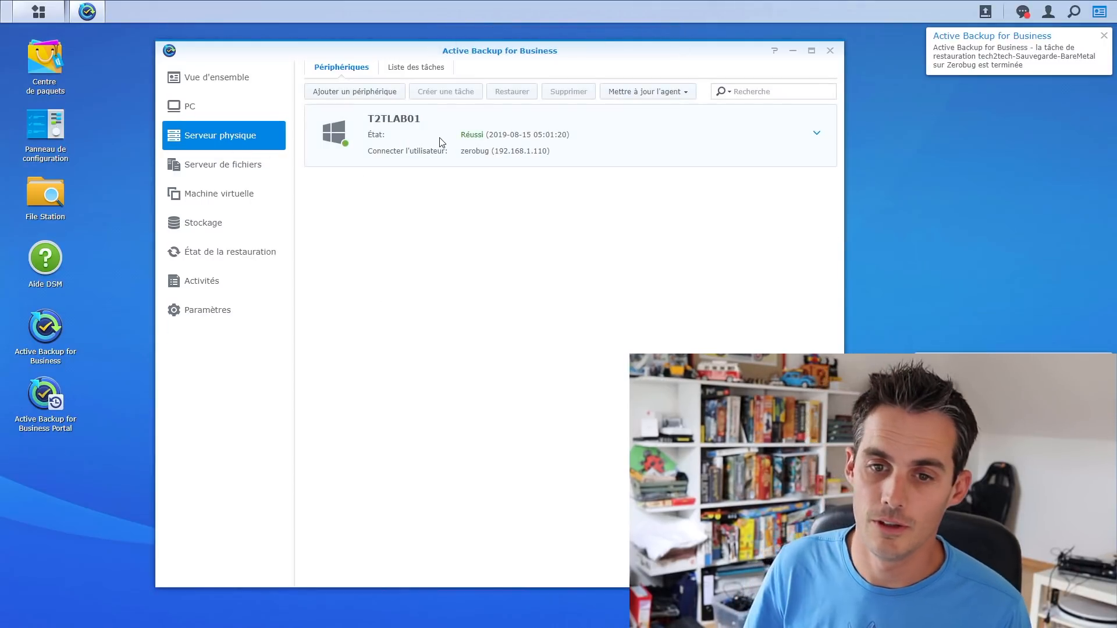
{"action": "left_click", "coordinate": [248, 169]}
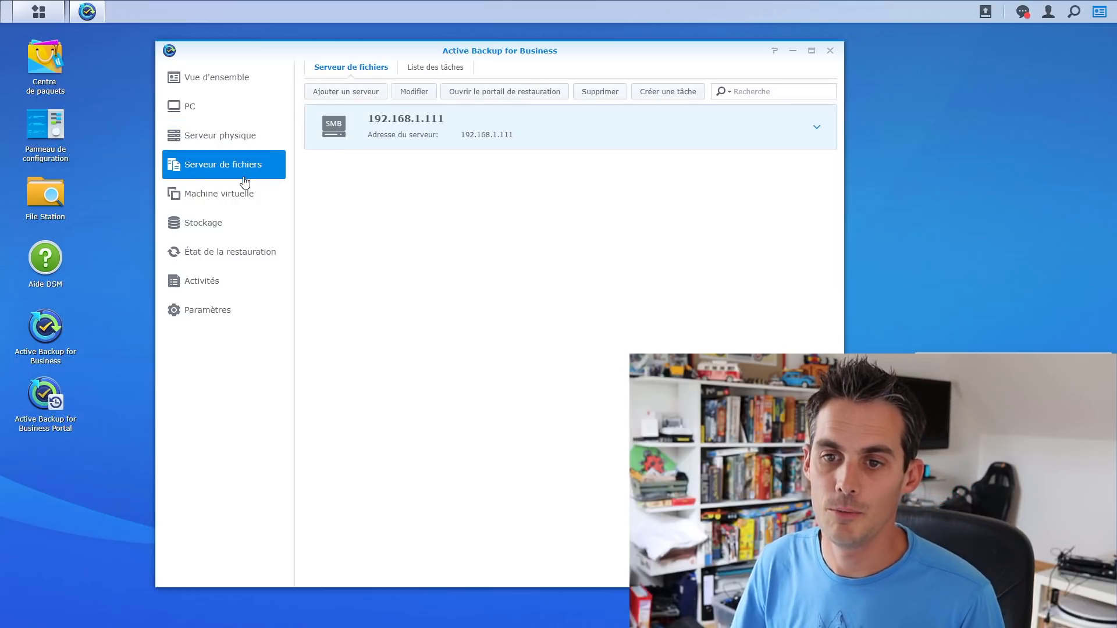
{"action": "left_click", "coordinate": [816, 131]}
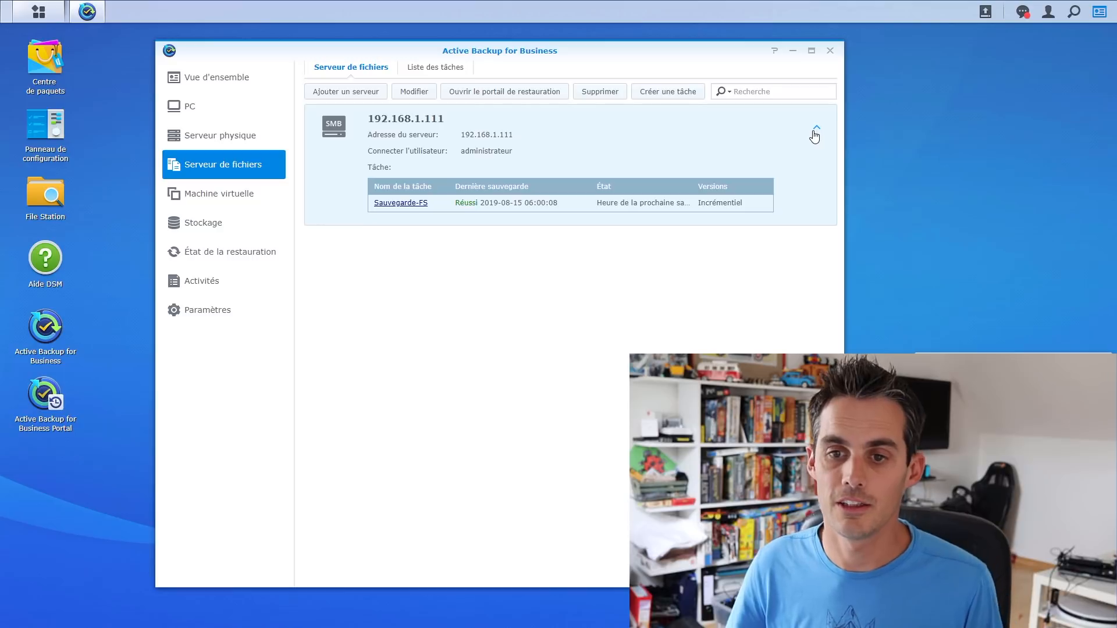
Step: Preview the wizard for adding an SMB file server up to its remote server information page and cancel it
{"action": "left_click", "coordinate": [370, 94]}
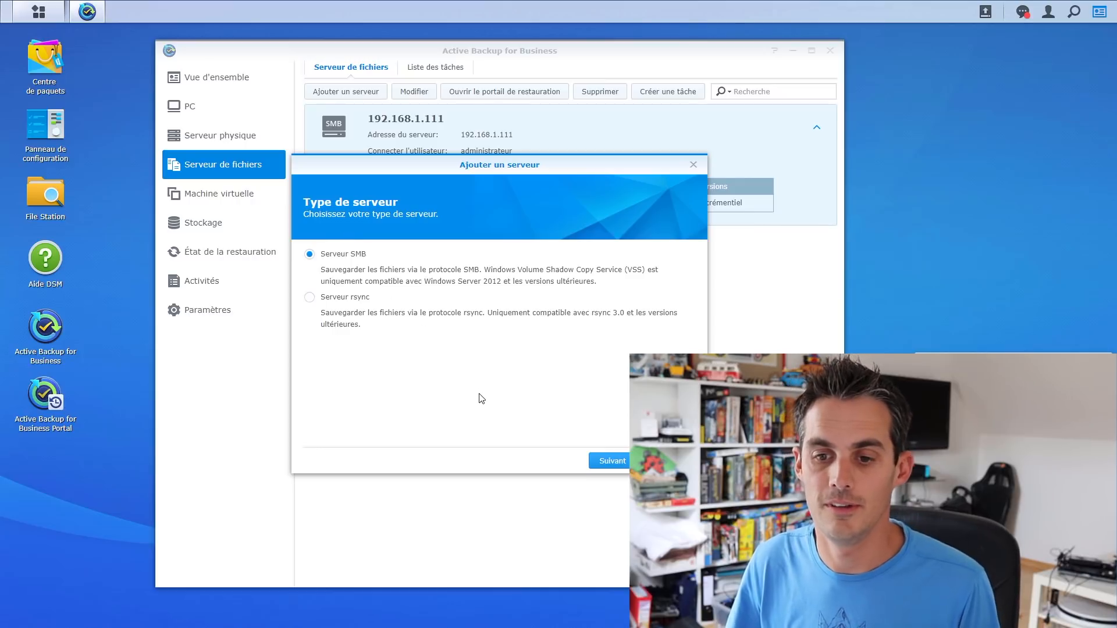
{"action": "left_click", "coordinate": [611, 463]}
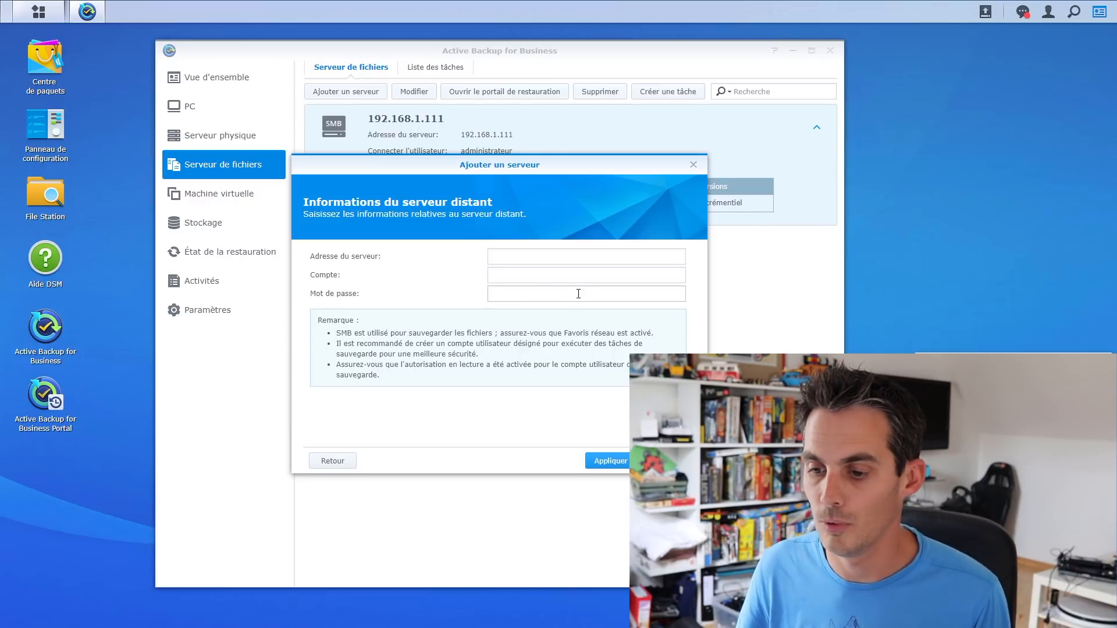
{"action": "left_click", "coordinate": [664, 461]}
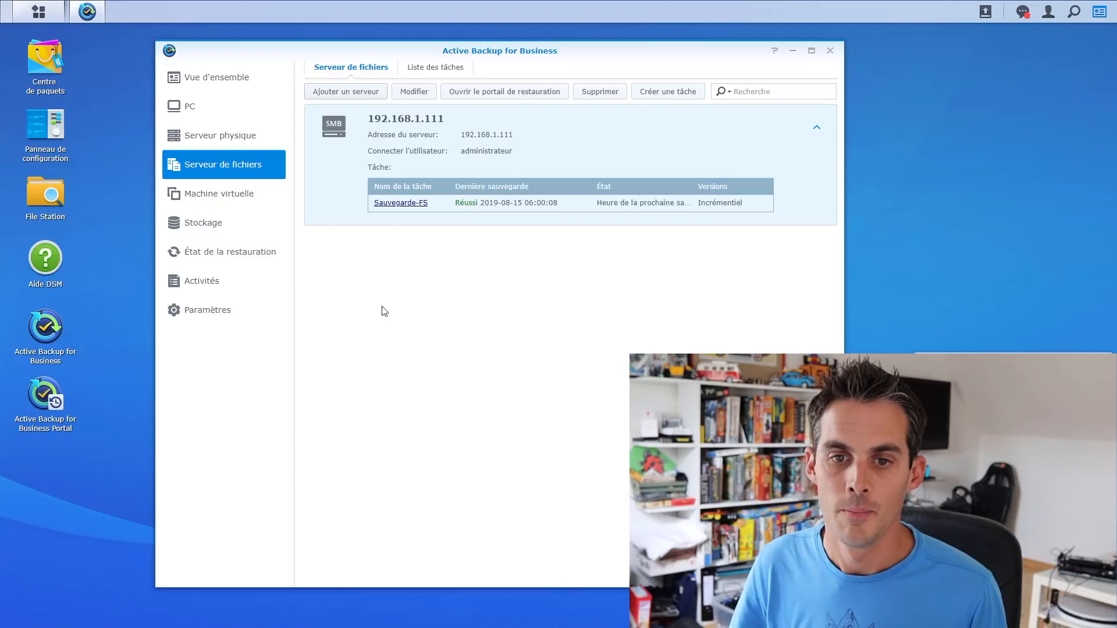
Step: Show the PC devices, leave the virtual machine's full-screen view and switch to the DiskStation desktop in the host browser
{"action": "left_click", "coordinate": [213, 110]}
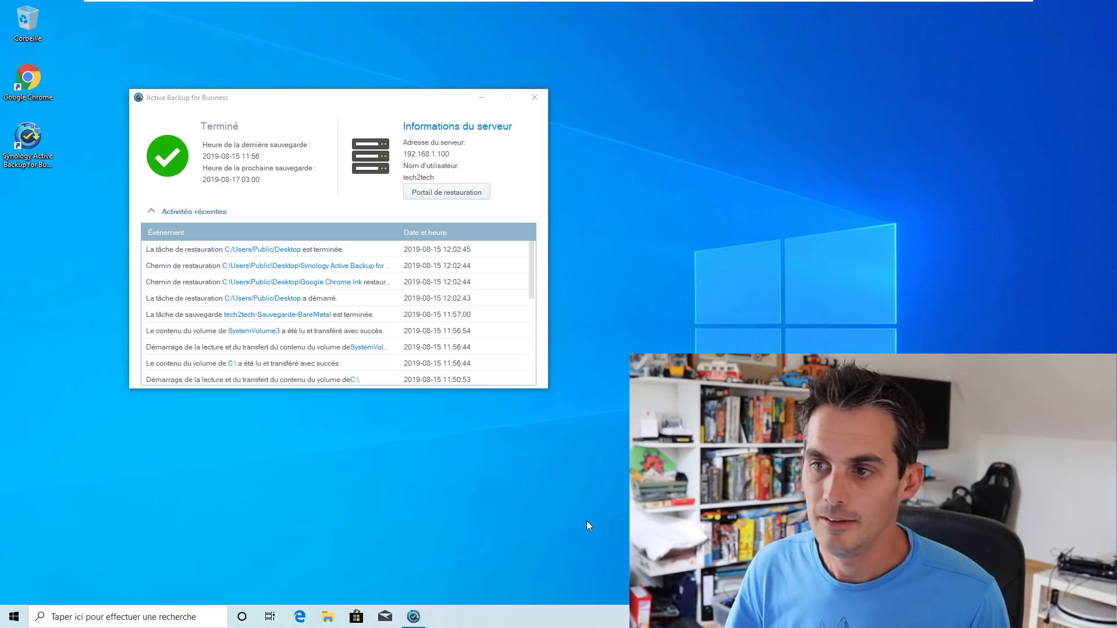
{"action": "mouse_move", "coordinate": [701, 6]}
{"action": "left_click", "coordinate": [1016, 8]}
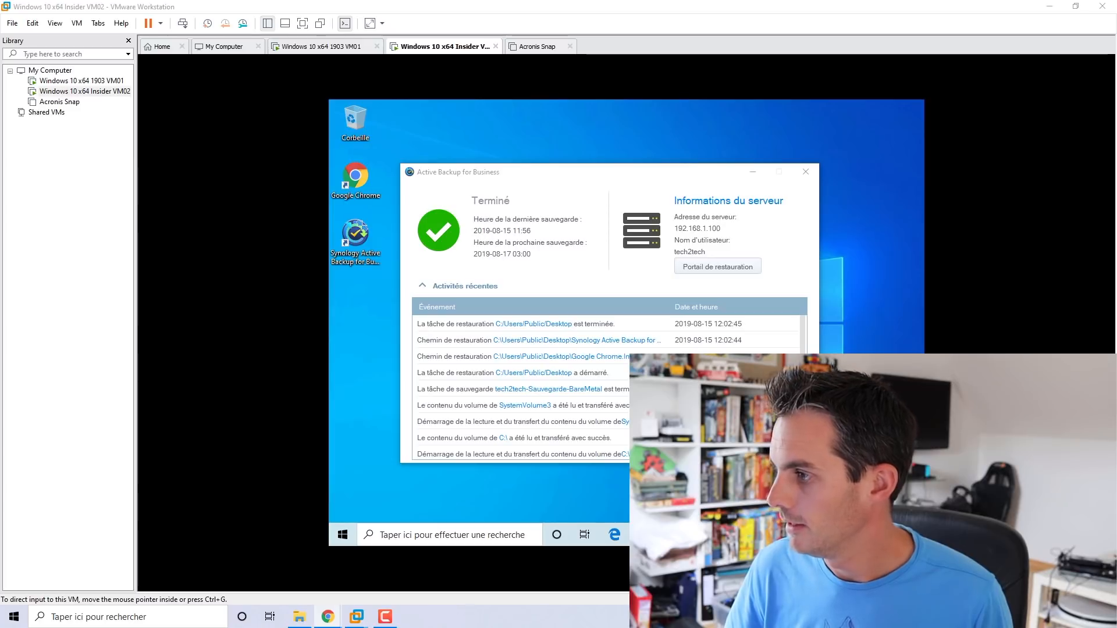
{"action": "left_click_drag", "start_coordinate": [0, 7], "coordinate": [389, 0]}
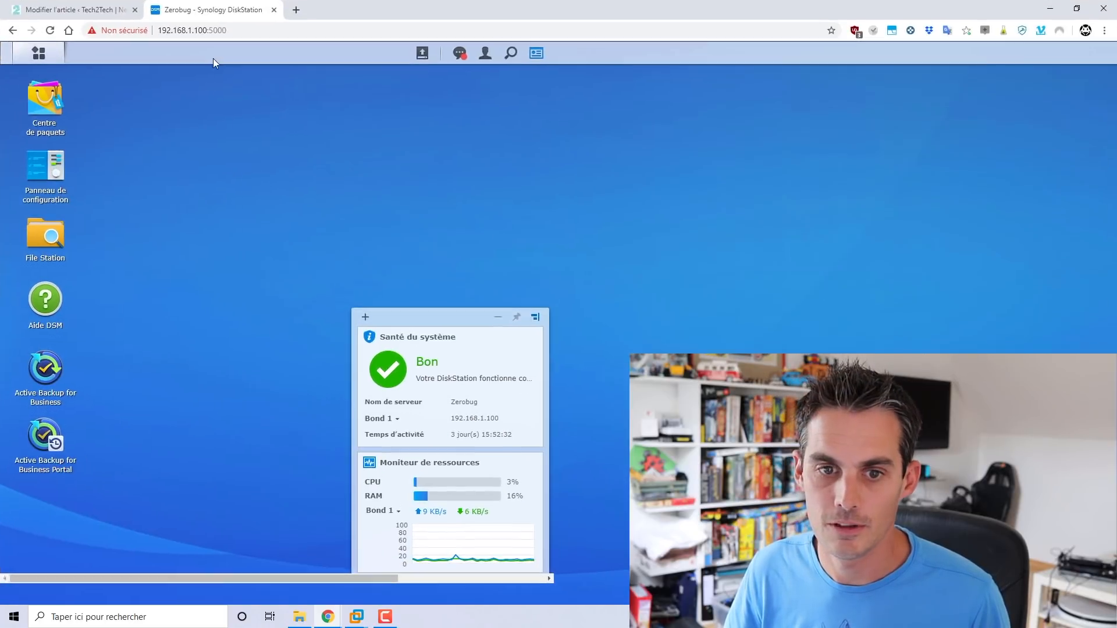
Step: Open Active Backup for Business, choose to create recovery media for the PC devices and open the Recovery media creation guide PDF
{"action": "left_click", "coordinate": [63, 398]}
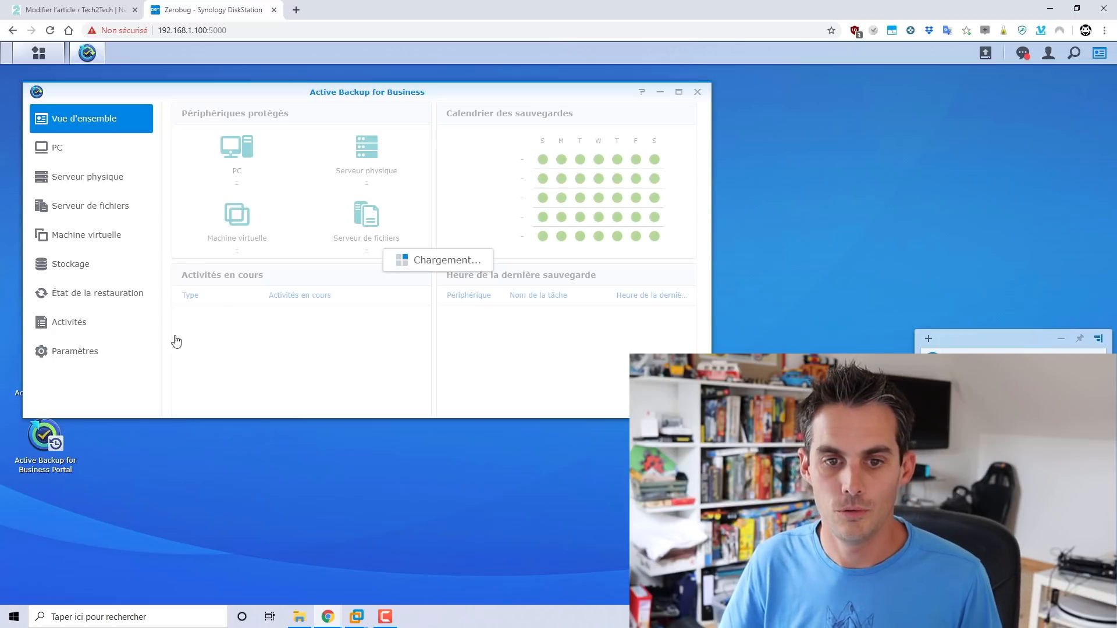
{"action": "left_click", "coordinate": [81, 174]}
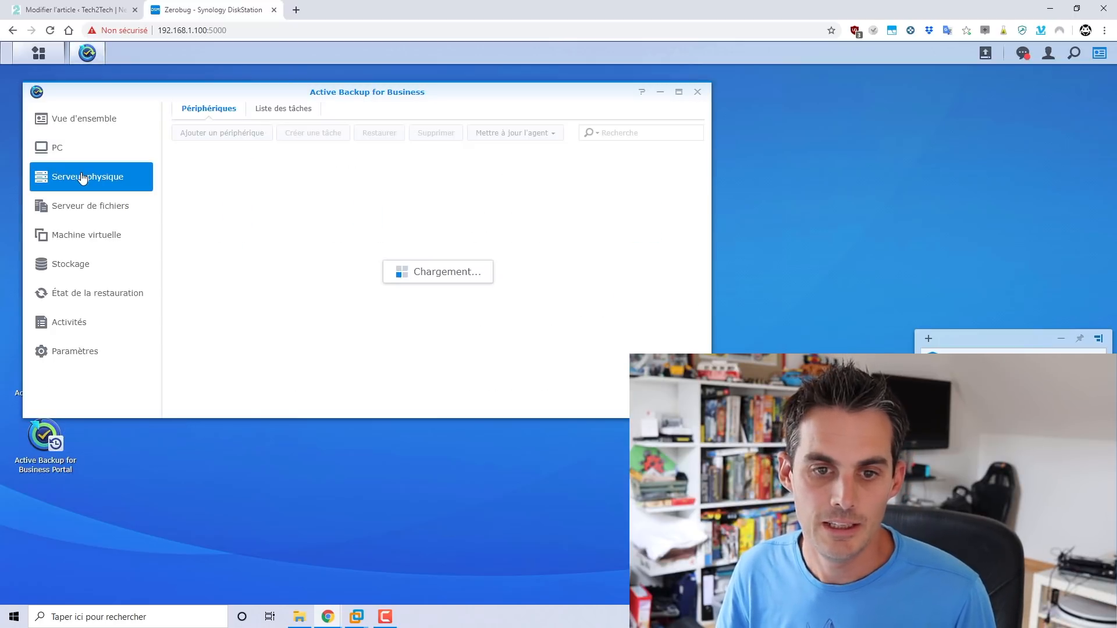
{"action": "left_click", "coordinate": [77, 155]}
{"action": "left_click", "coordinate": [381, 133]}
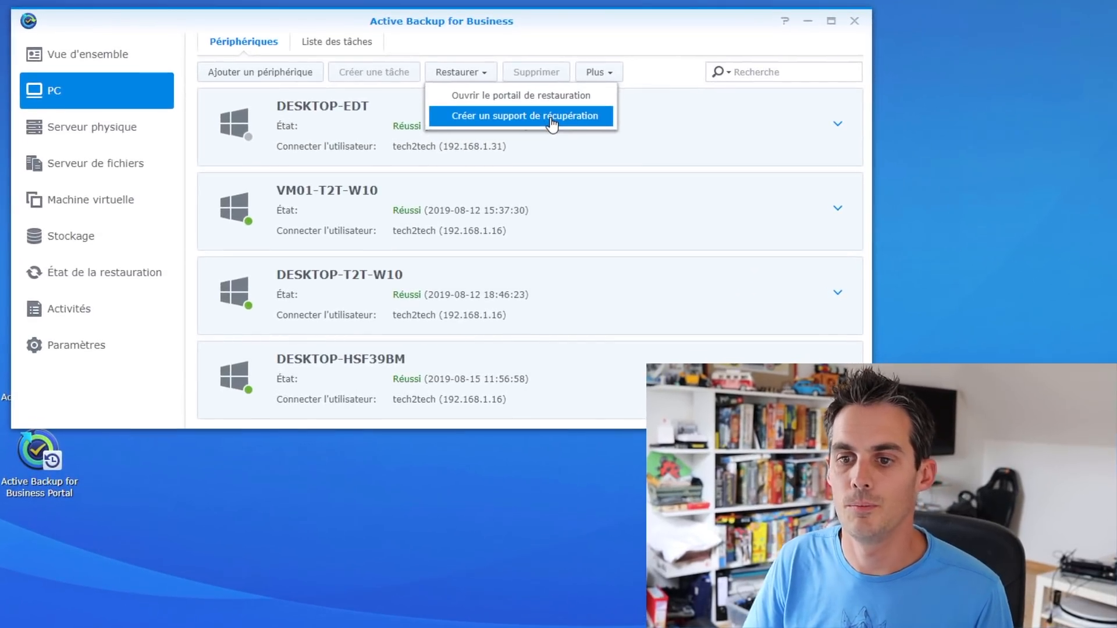
{"action": "left_click", "coordinate": [459, 170]}
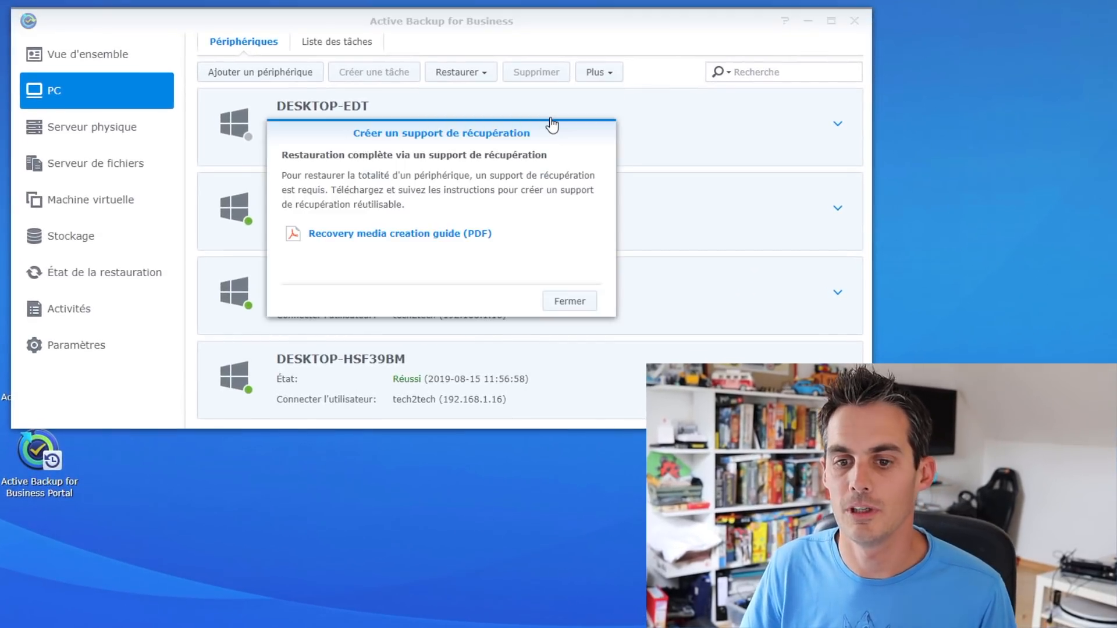
{"action": "left_click", "coordinate": [411, 236]}
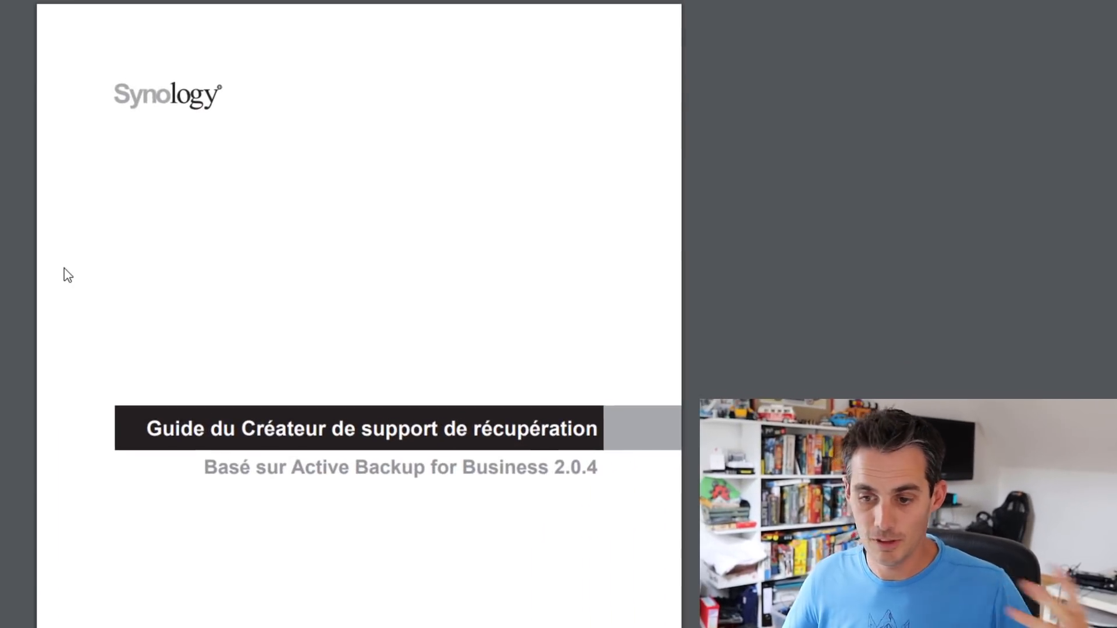
Step: Read the guide's table of contents, USB recovery media and Windows ADK sections, and the requirements for automatic creation (Méthode 1)
{"action": "scroll", "coordinate": [150, 301], "scroll_direction": "down", "scroll_amount": 15}
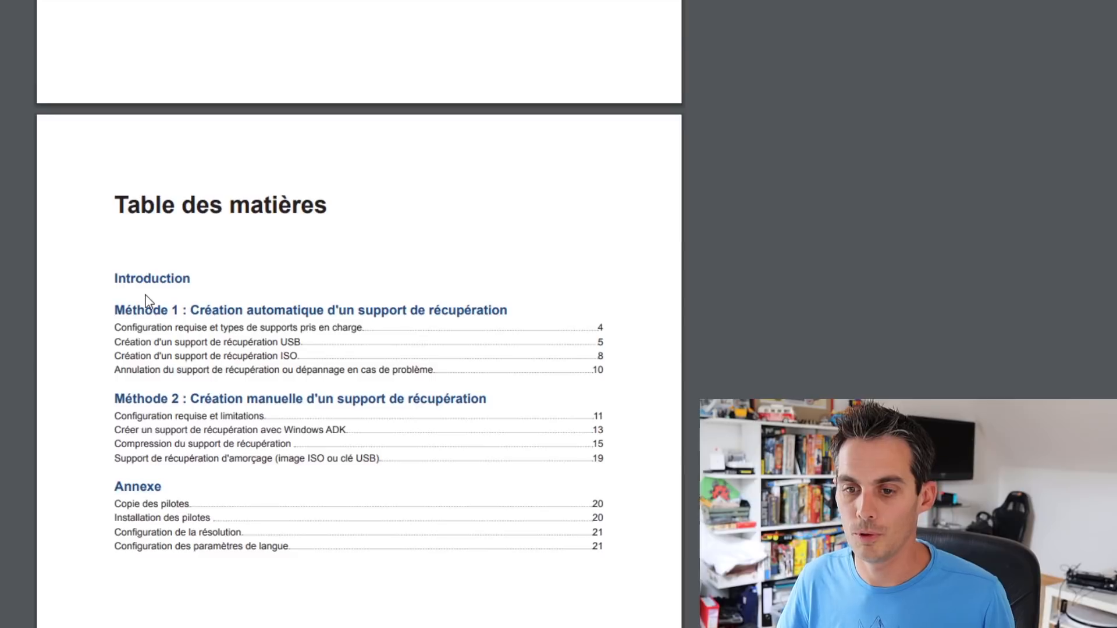
{"action": "scroll", "coordinate": [150, 302], "scroll_direction": "up", "scroll_amount": 5}
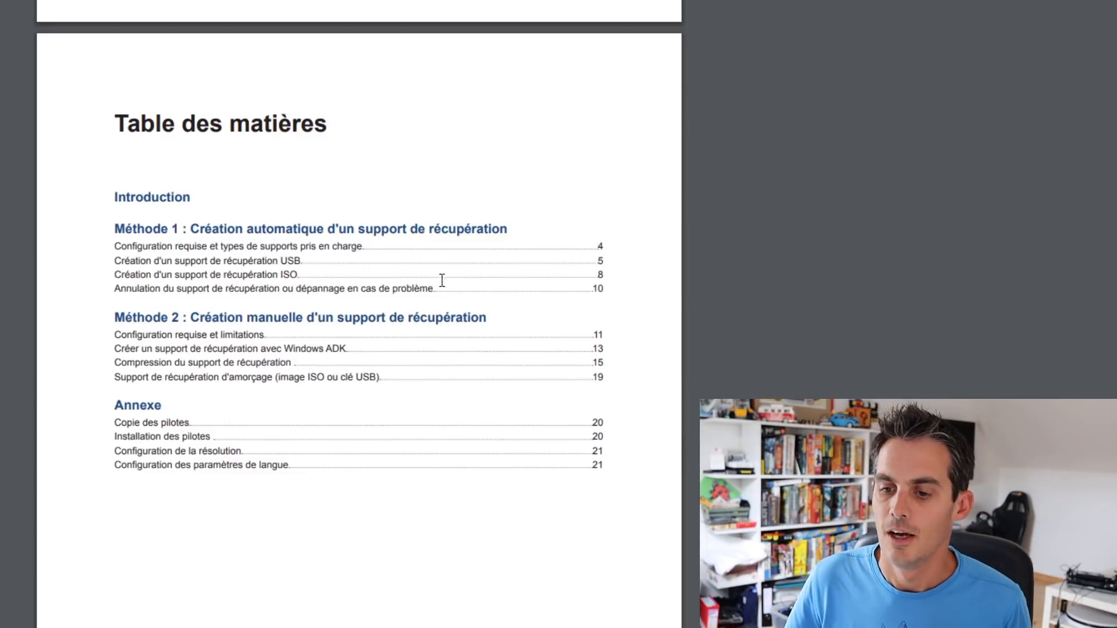
{"action": "left_click", "coordinate": [265, 262]}
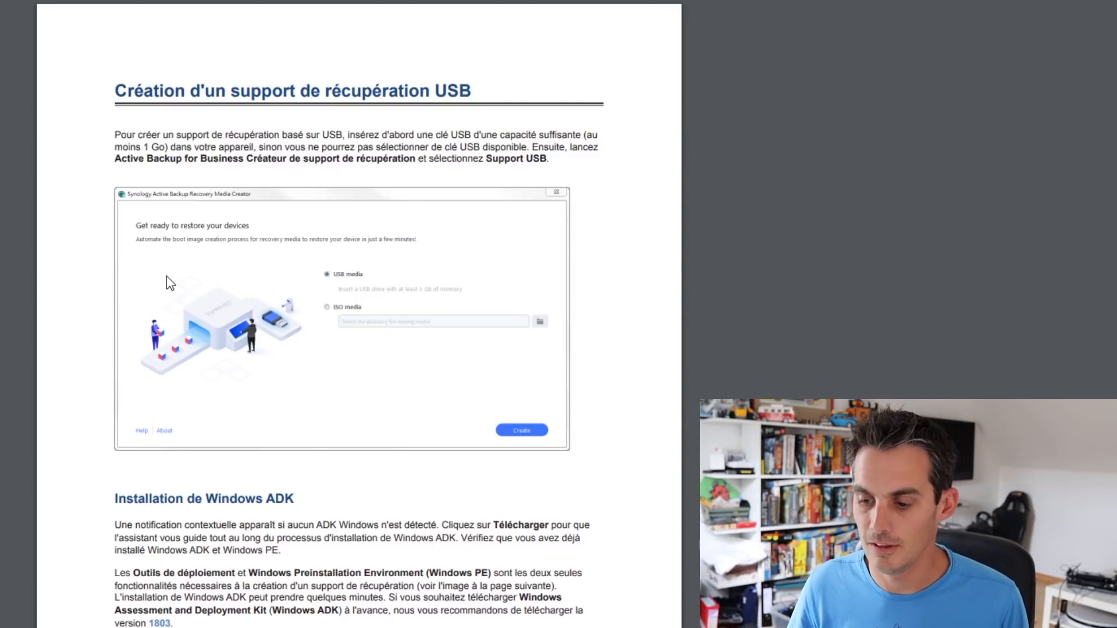
{"action": "scroll", "coordinate": [287, 300], "scroll_direction": "down", "scroll_amount": 4}
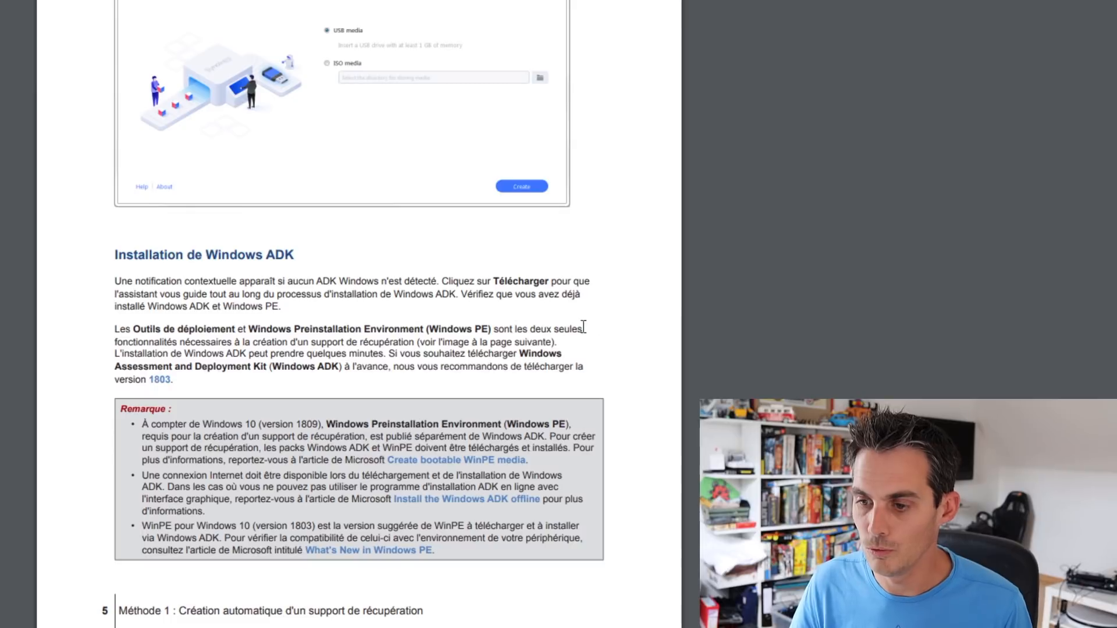
{"action": "scroll", "coordinate": [573, 311], "scroll_direction": "down", "scroll_amount": 3}
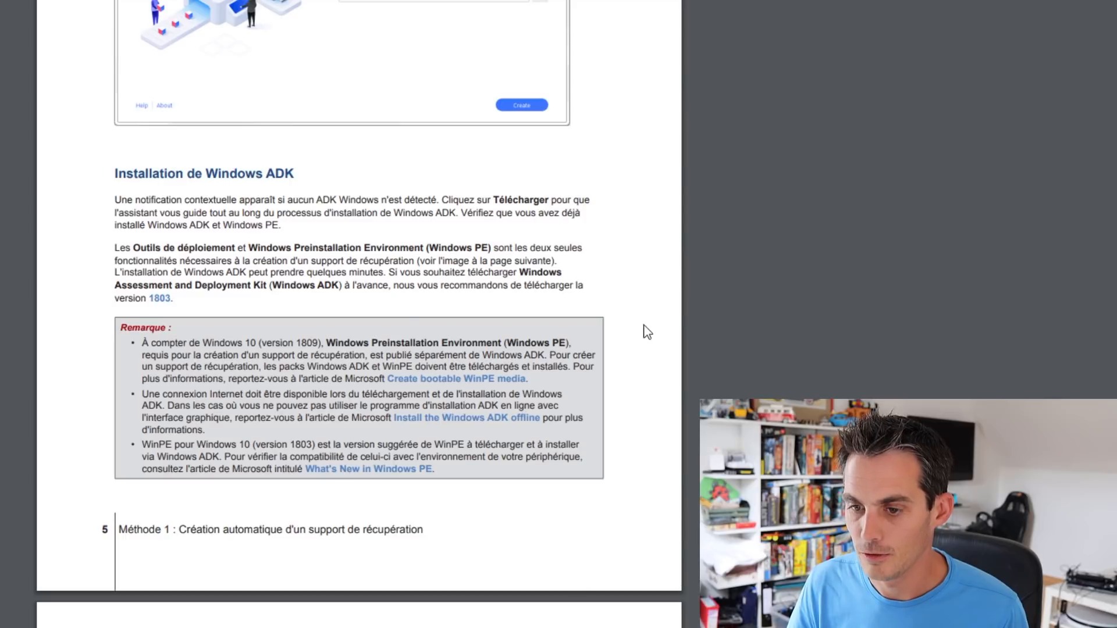
{"action": "scroll", "coordinate": [616, 279], "scroll_direction": "down", "scroll_amount": 4}
{"action": "scroll", "coordinate": [616, 279], "scroll_direction": "up", "scroll_amount": 5}
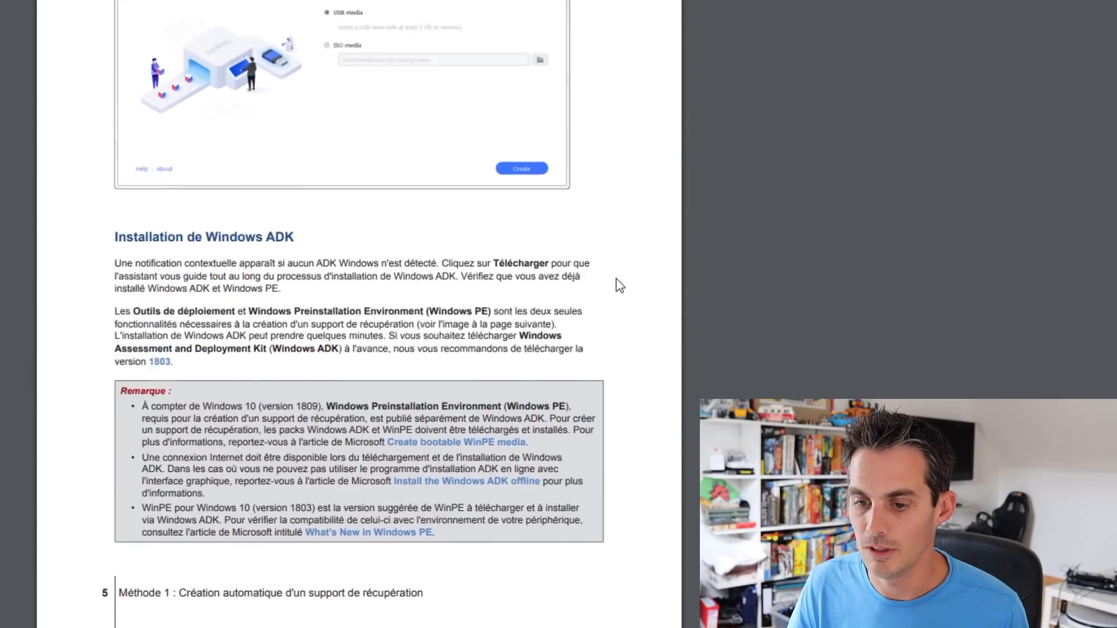
{"action": "scroll", "coordinate": [616, 280], "scroll_direction": "up", "scroll_amount": 5}
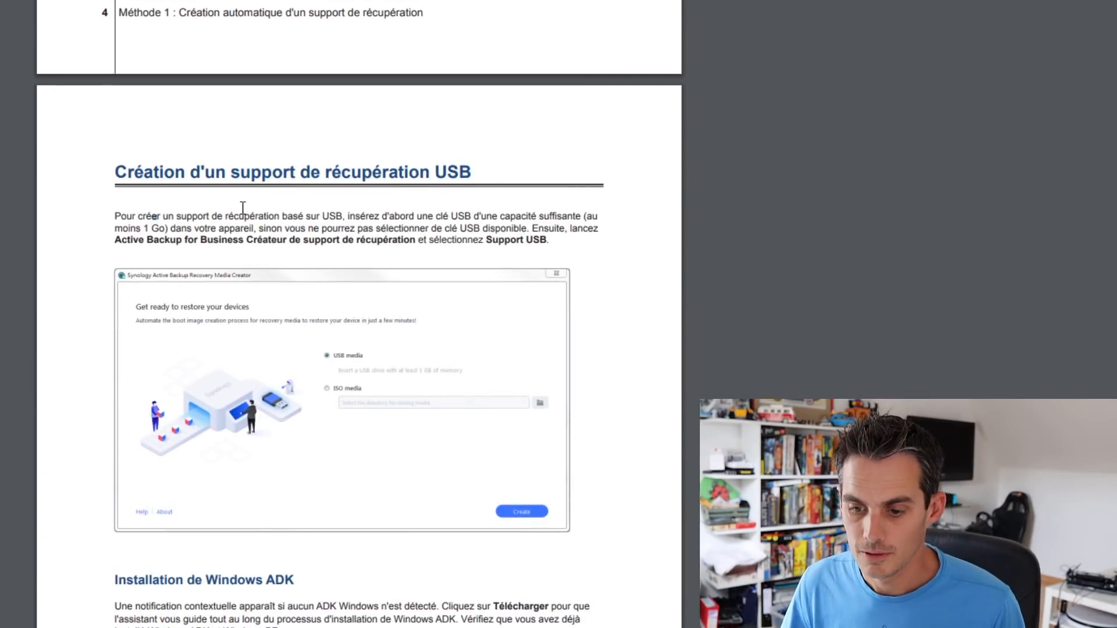
{"action": "scroll", "coordinate": [175, 273], "scroll_direction": "down", "scroll_amount": 5}
{"action": "scroll", "coordinate": [174, 273], "scroll_direction": "up", "scroll_amount": 15}
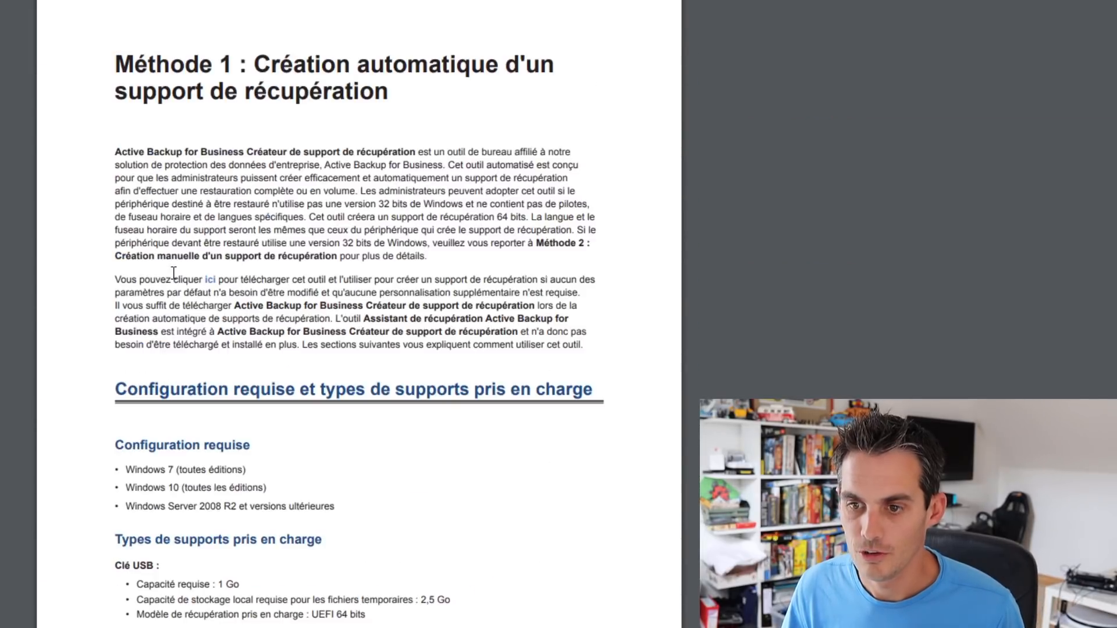
{"action": "scroll", "coordinate": [174, 273], "scroll_direction": "down", "scroll_amount": 7}
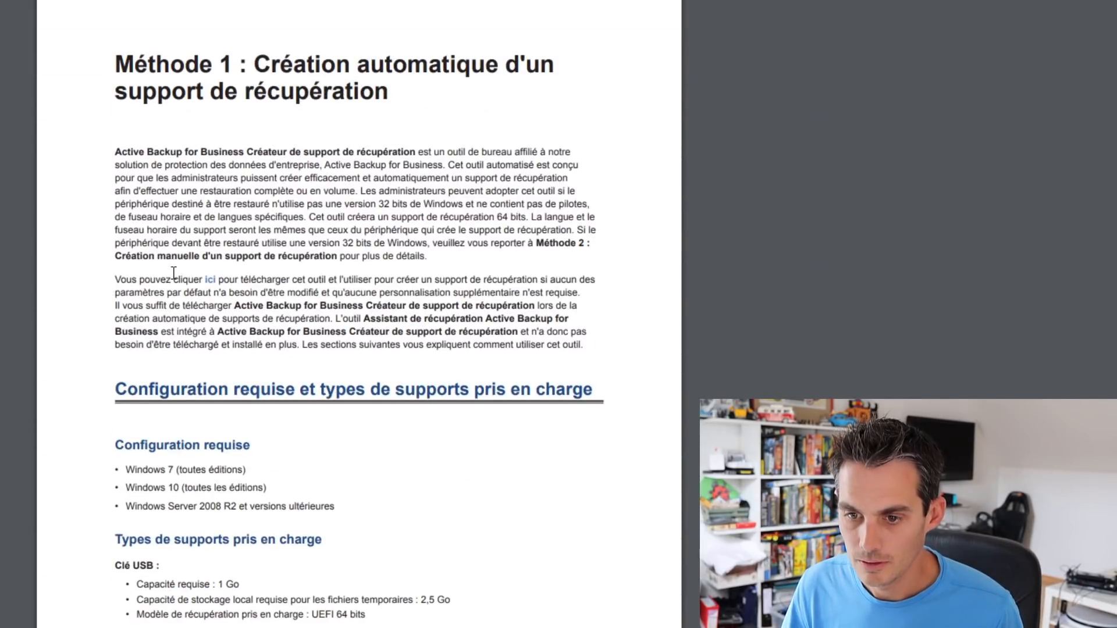
Step: Download Synology Restore Media Creator-2.0.4-0064.zip from the guide's Méthode 1 link and run launch-creator from its folder
{"action": "left_click", "coordinate": [214, 280]}
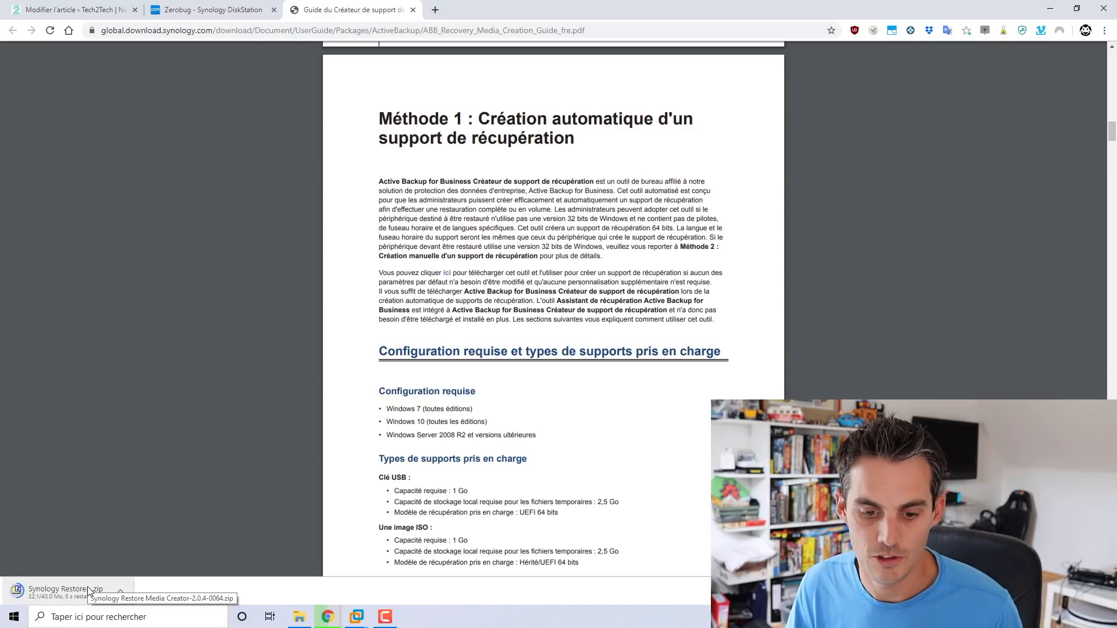
{"action": "left_click", "coordinate": [122, 591]}
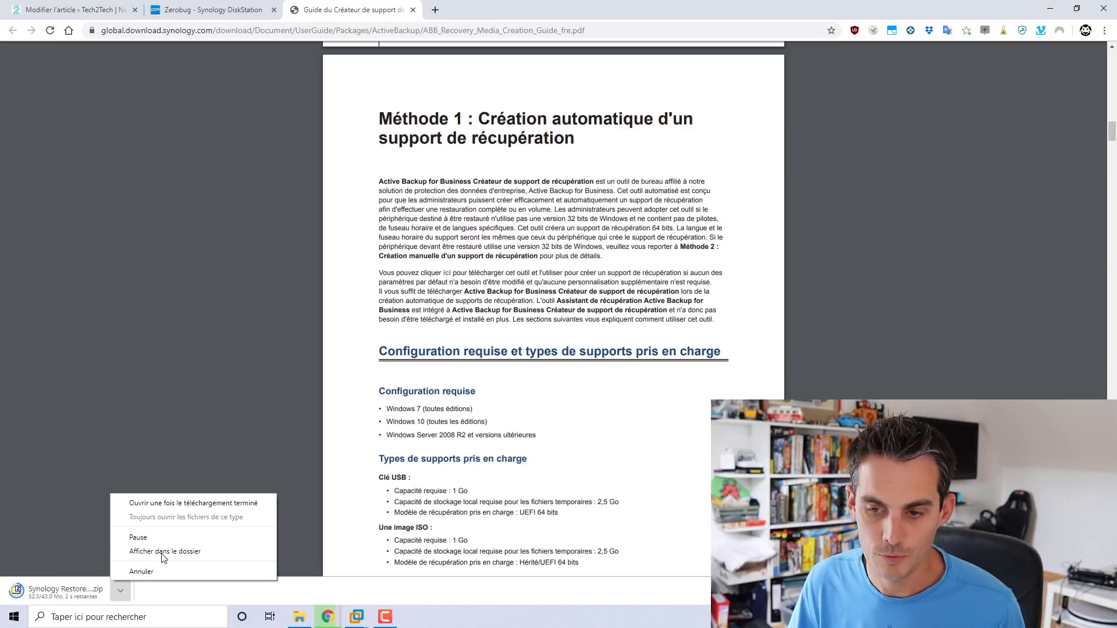
{"action": "left_click", "coordinate": [163, 552]}
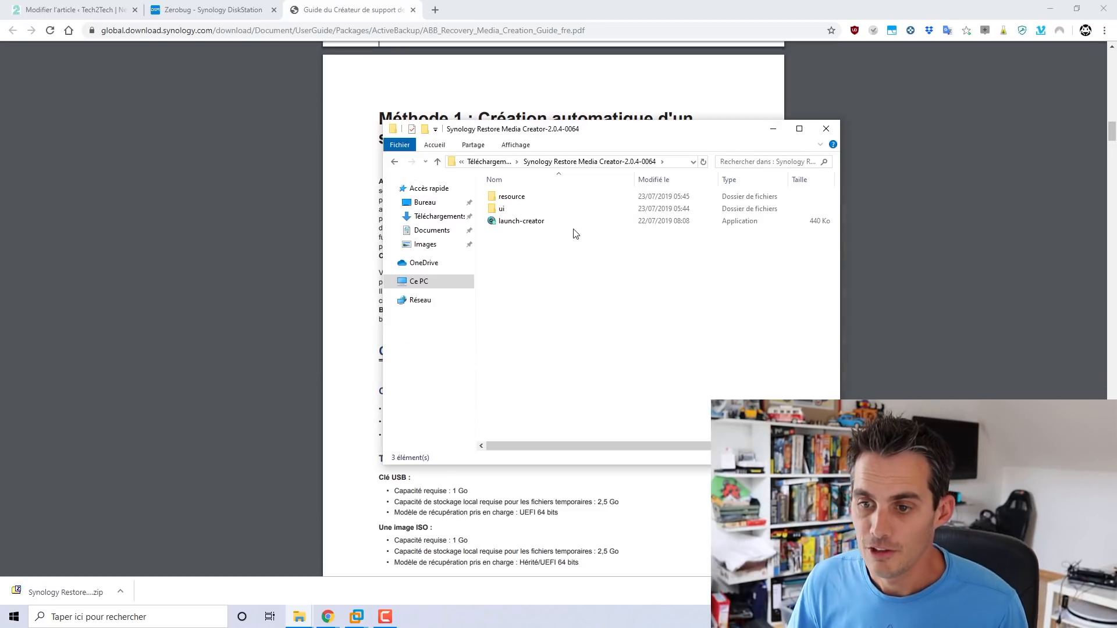
{"action": "left_click", "coordinate": [521, 222]}
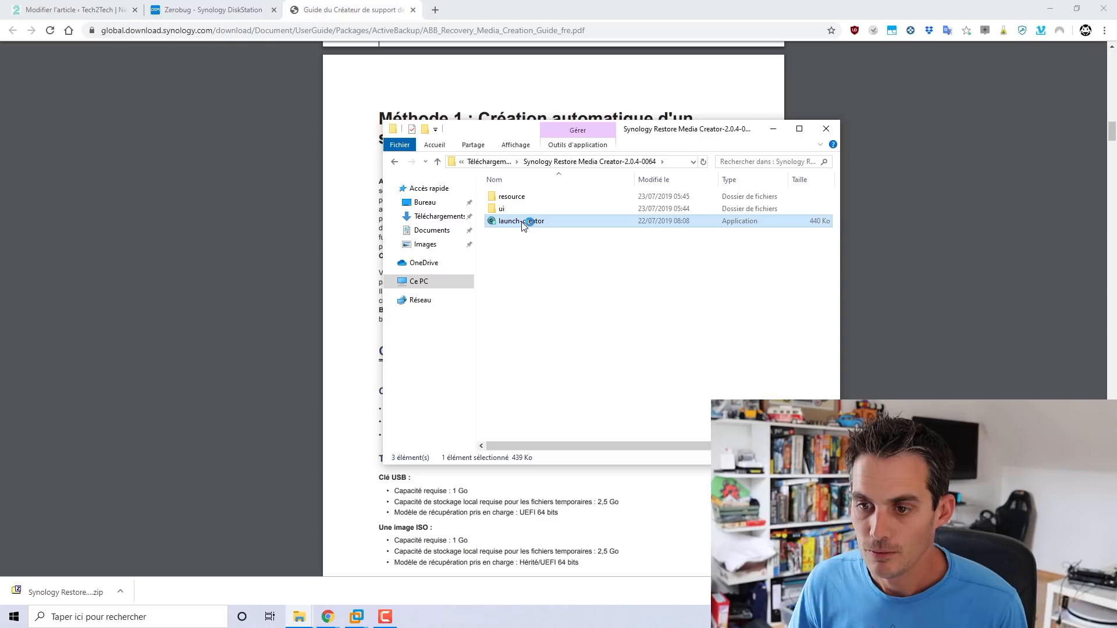
{"action": "double_click", "coordinate": [521, 222]}
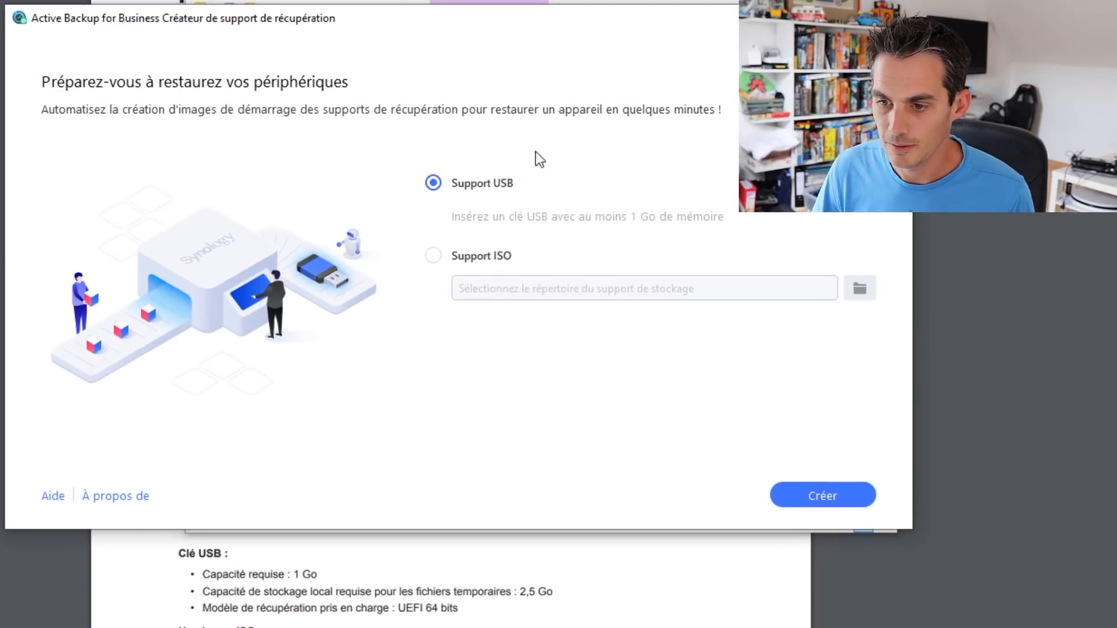
Step: Choose ISO support as the recovery media type and set the Bureau folder as its storage directory
{"action": "left_click", "coordinate": [466, 256]}
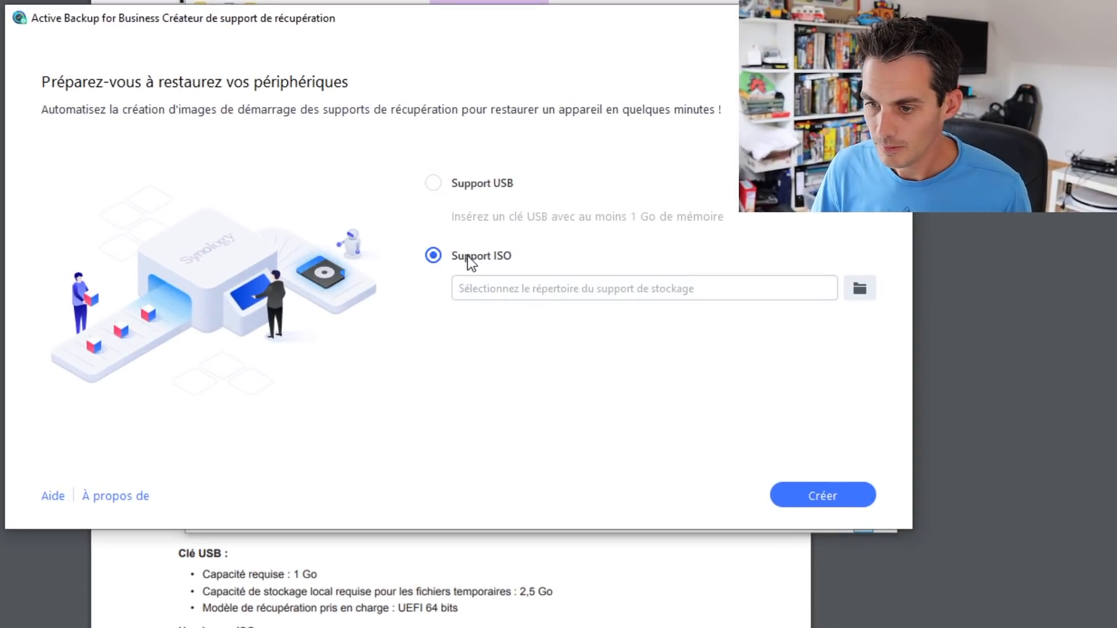
{"action": "left_click", "coordinate": [859, 289]}
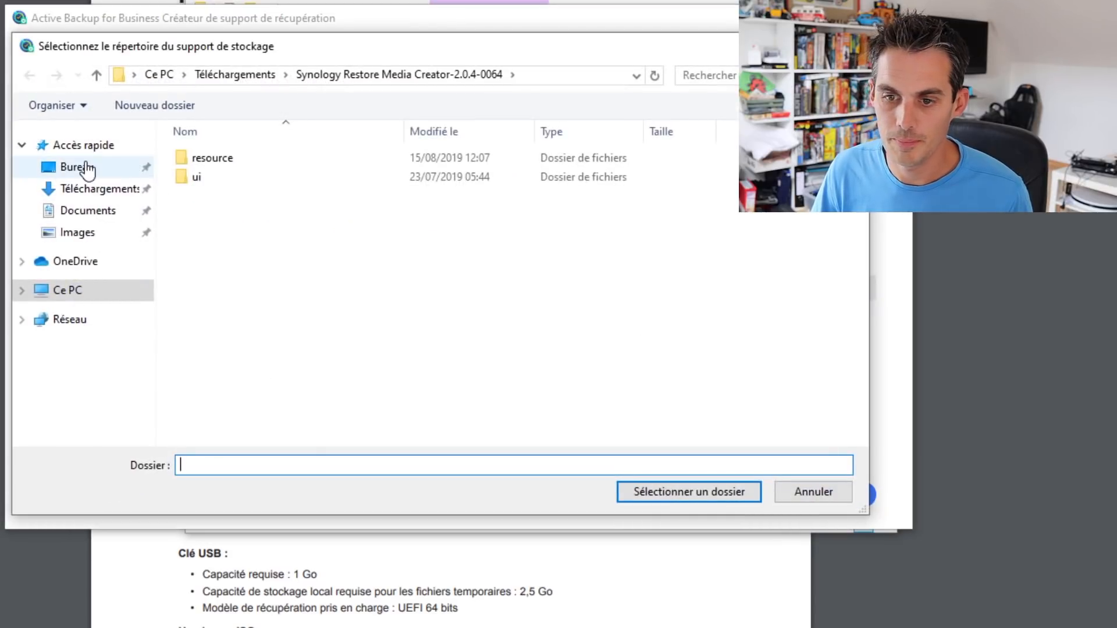
{"action": "left_click", "coordinate": [86, 166]}
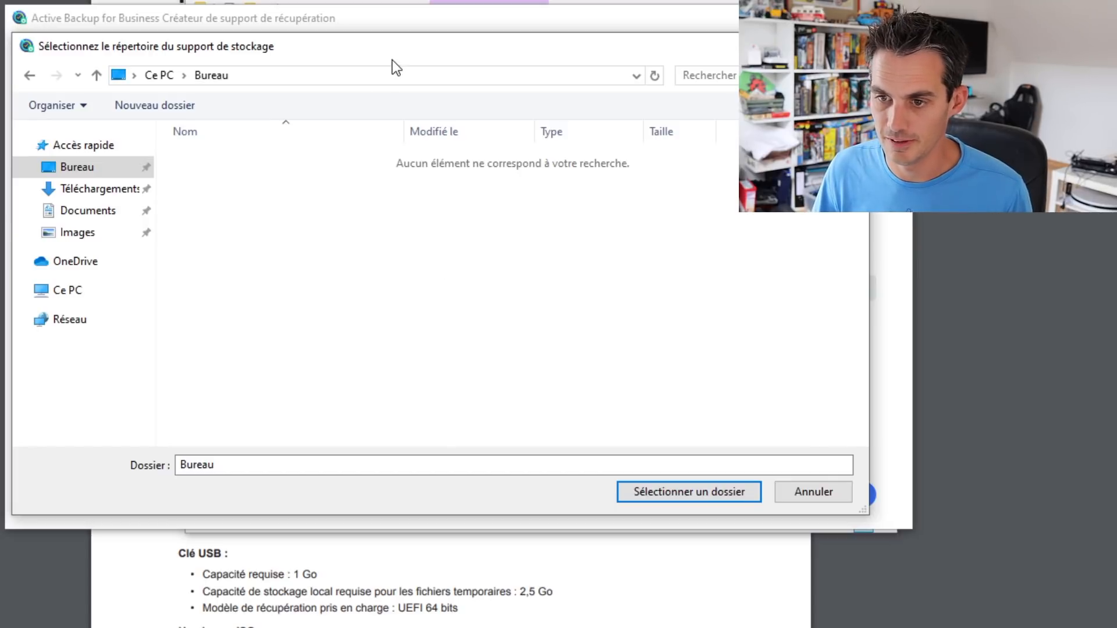
{"action": "left_click_drag", "start_coordinate": [392, 60], "coordinate": [435, 288]}
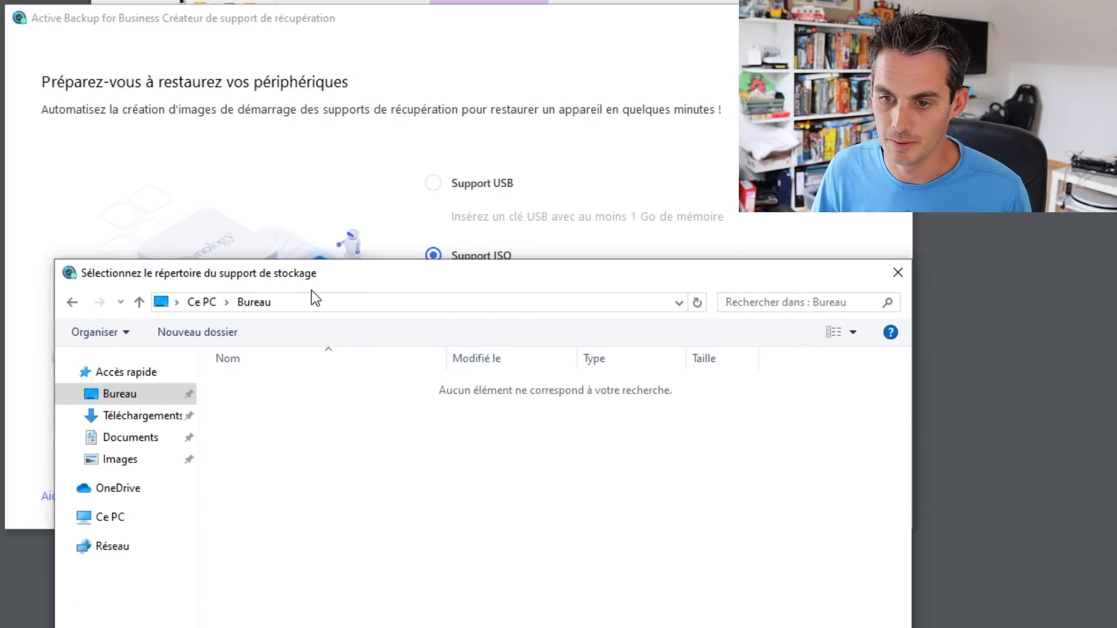
{"action": "left_click_drag", "start_coordinate": [306, 229], "coordinate": [392, 36]}
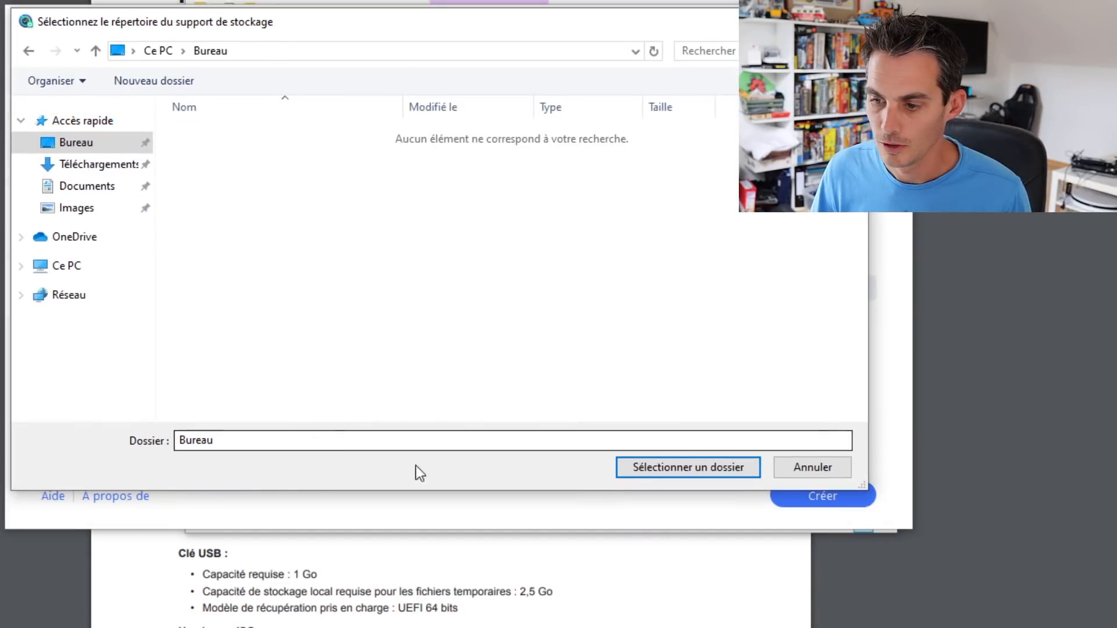
{"action": "left_click", "coordinate": [659, 476]}
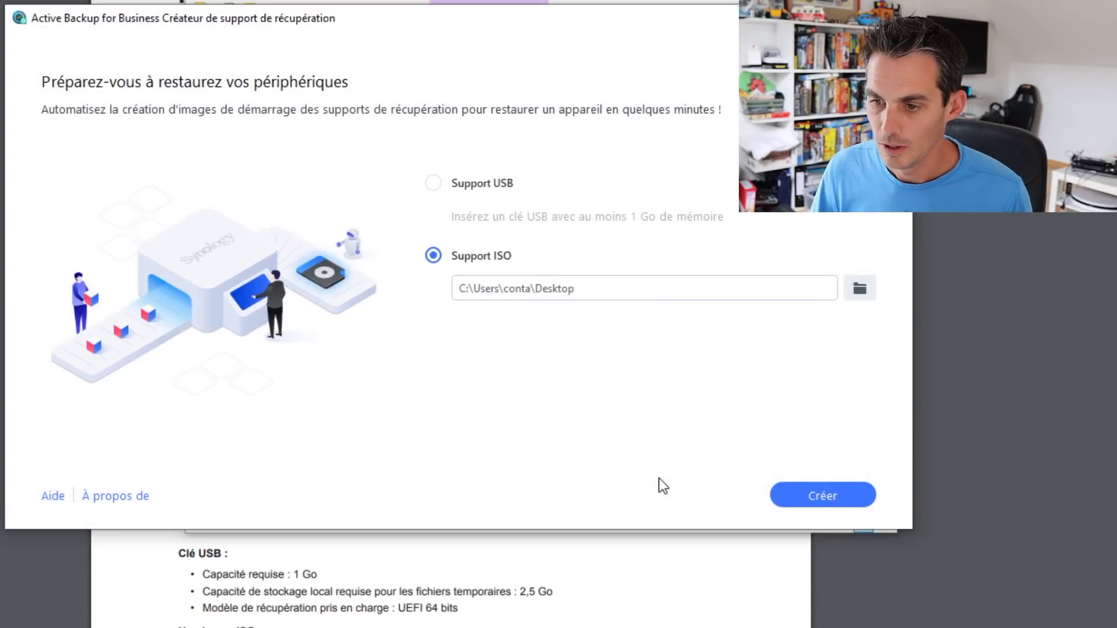
Step: Start the media creation, download Windows ADK and proceed with the default installation path and anonymous usage data set to Non
{"action": "left_click", "coordinate": [817, 495]}
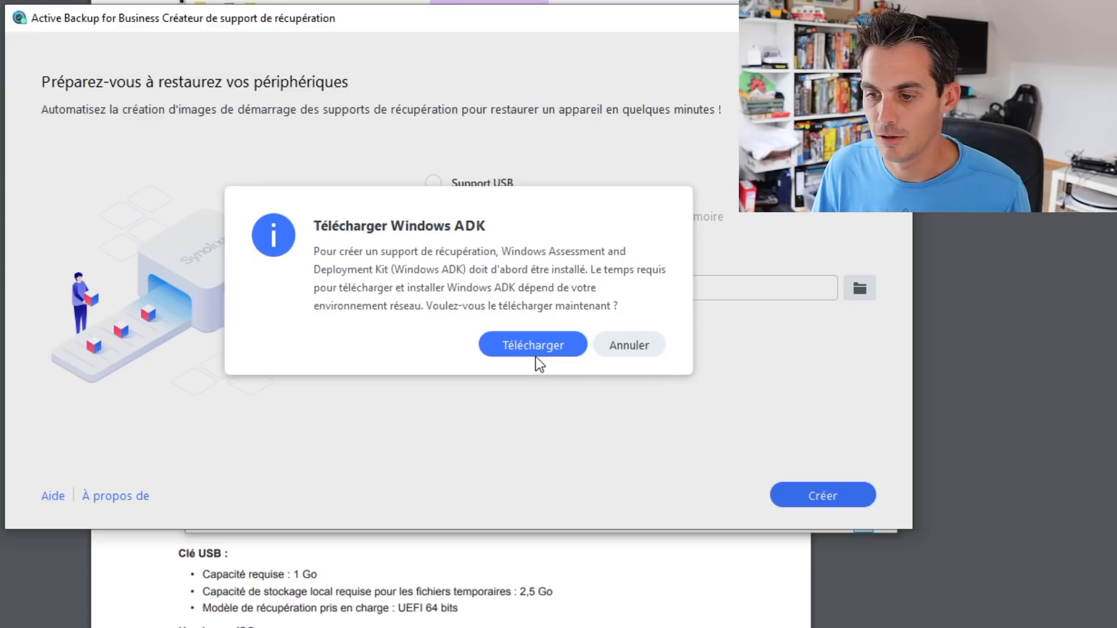
{"action": "left_click", "coordinate": [545, 342]}
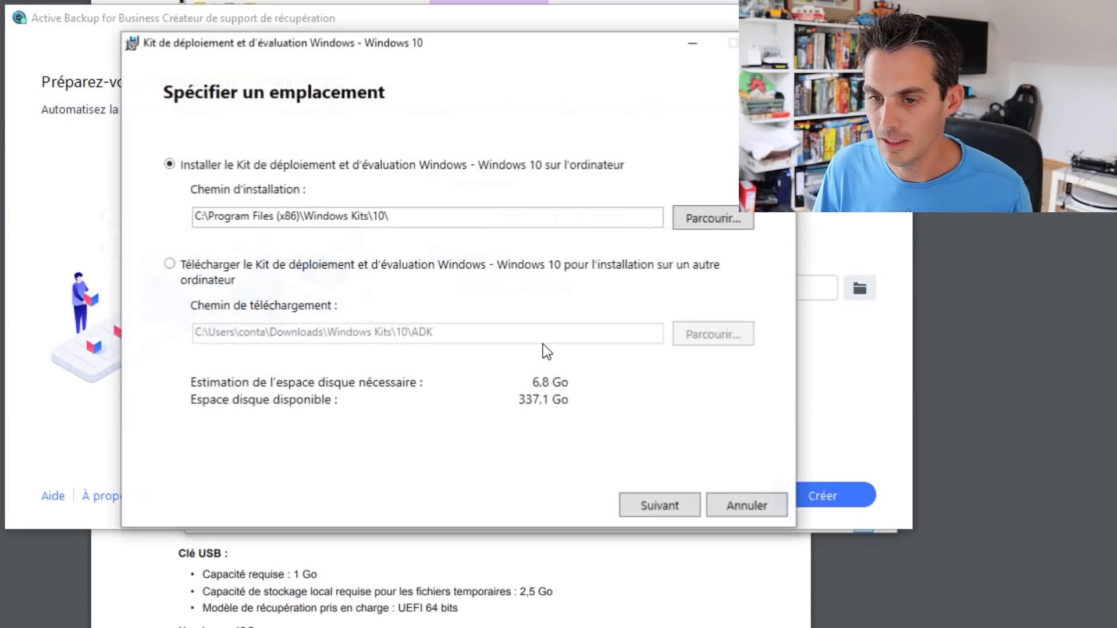
{"action": "left_click", "coordinate": [650, 507]}
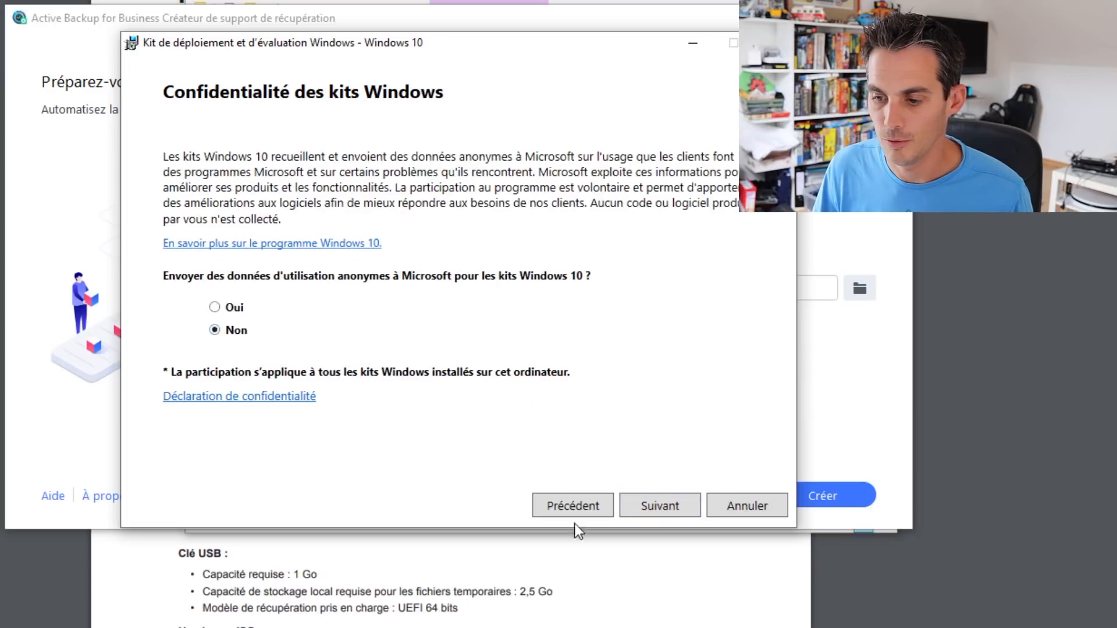
{"action": "left_click", "coordinate": [657, 511]}
{"action": "left_click", "coordinate": [657, 511]}
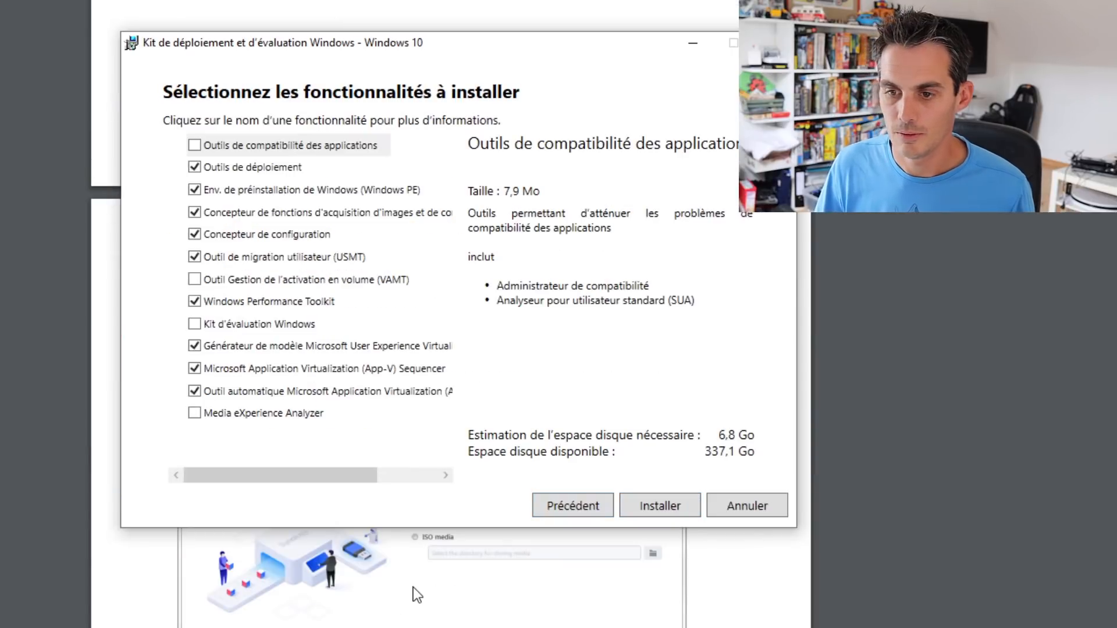
Step: Limit the ADK features to Outils de déploiement and Env. de préinstallation de Windows (Windows PE)
{"action": "left_click", "coordinate": [194, 212]}
{"action": "left_click", "coordinate": [176, 234]}
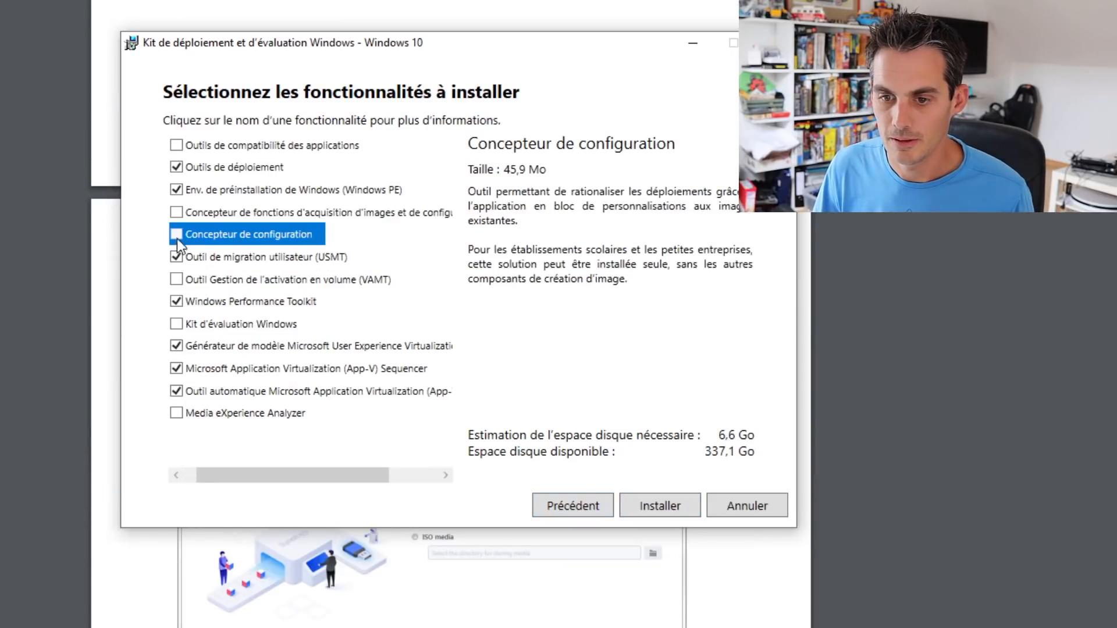
{"action": "left_click", "coordinate": [176, 256]}
{"action": "left_click", "coordinate": [177, 301]}
{"action": "left_click", "coordinate": [176, 345]}
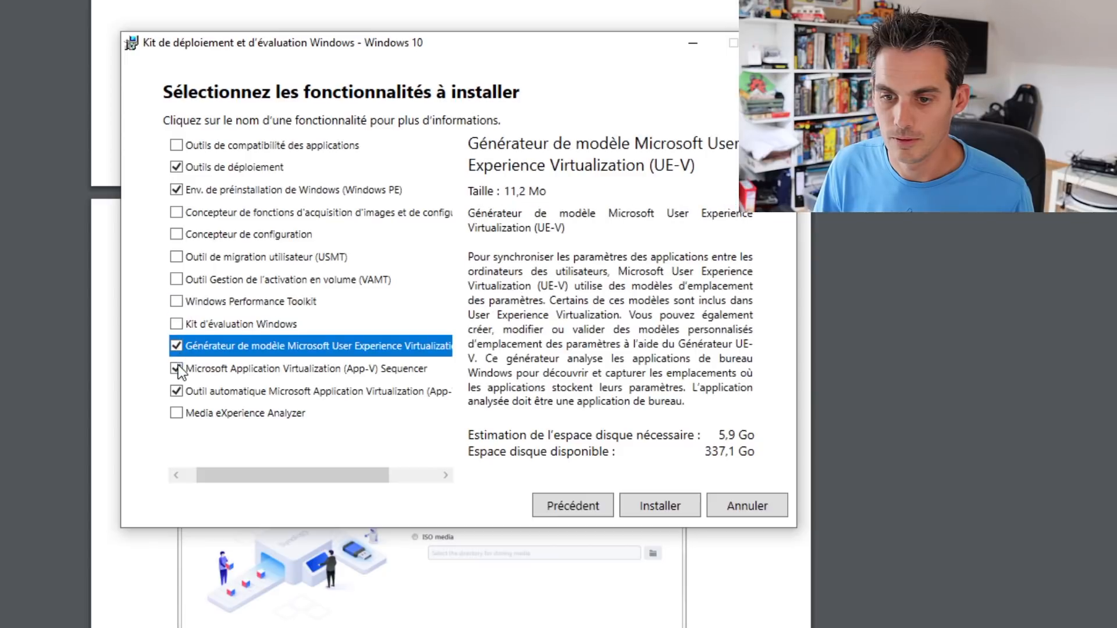
{"action": "left_click", "coordinate": [177, 368]}
{"action": "left_click", "coordinate": [178, 371]}
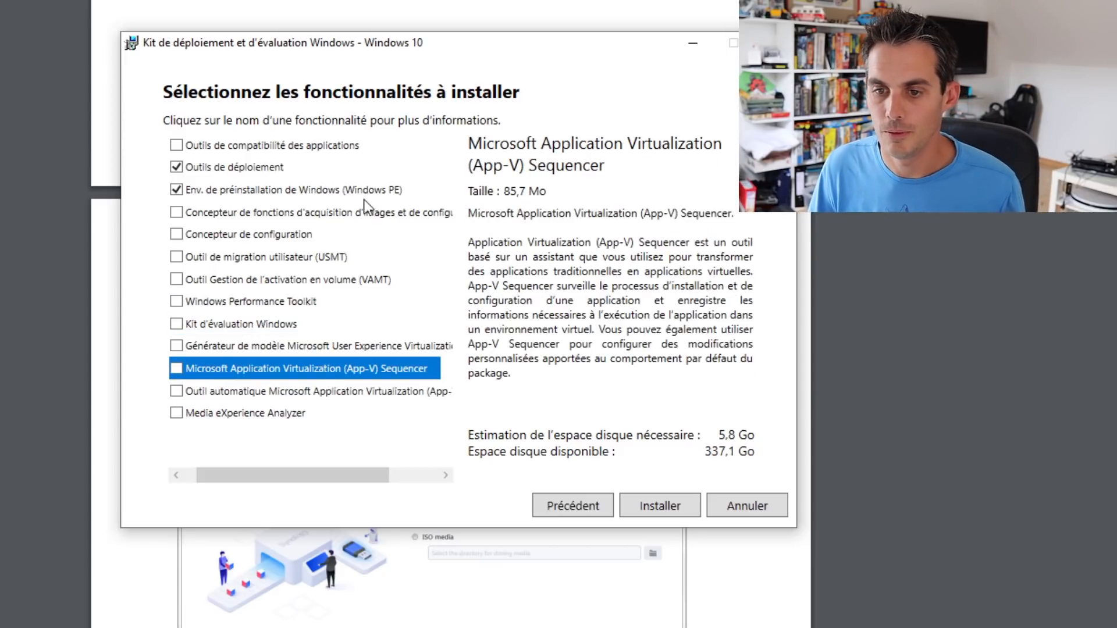
Step: Install the selected ADK features, close the finished installer and launch the creation of the ISO recovery media
{"action": "left_click", "coordinate": [671, 518]}
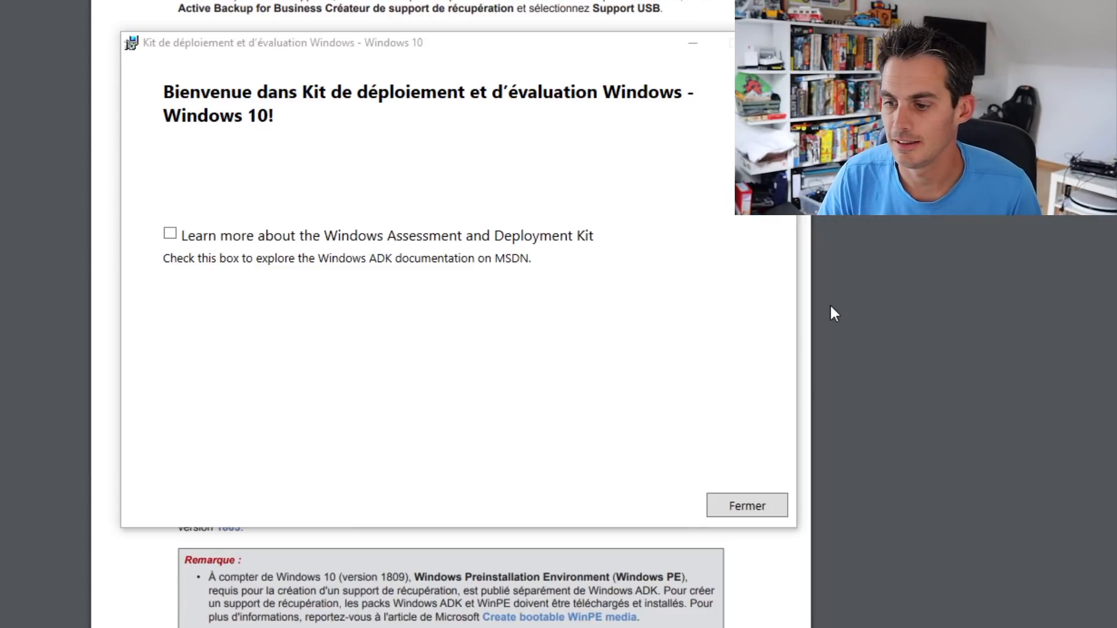
{"action": "left_click", "coordinate": [734, 505]}
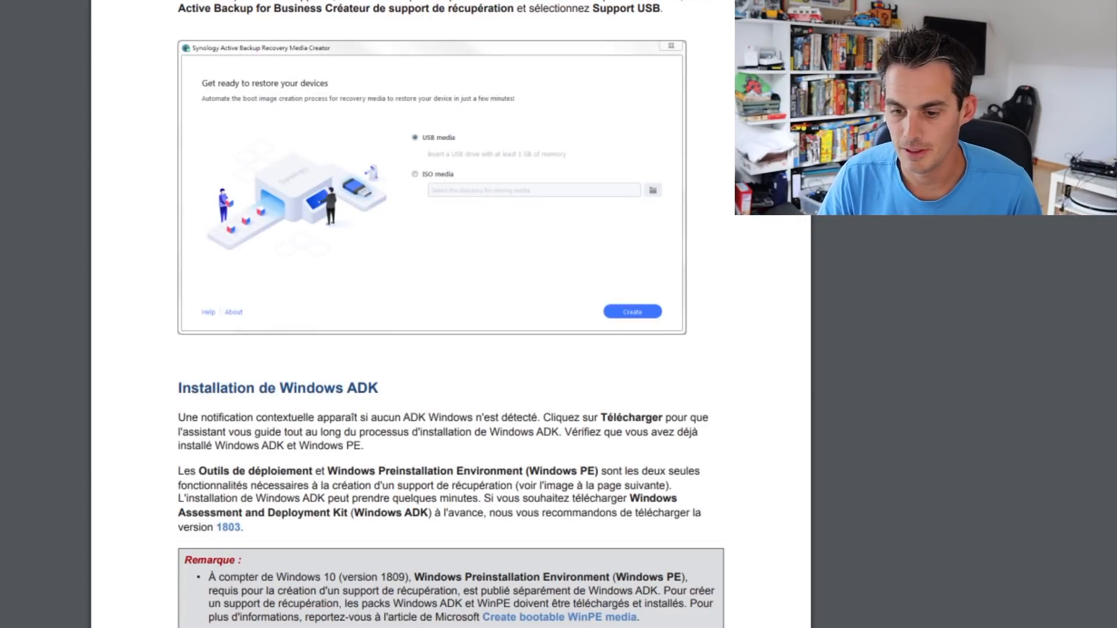
{"action": "left_click", "coordinate": [814, 493]}
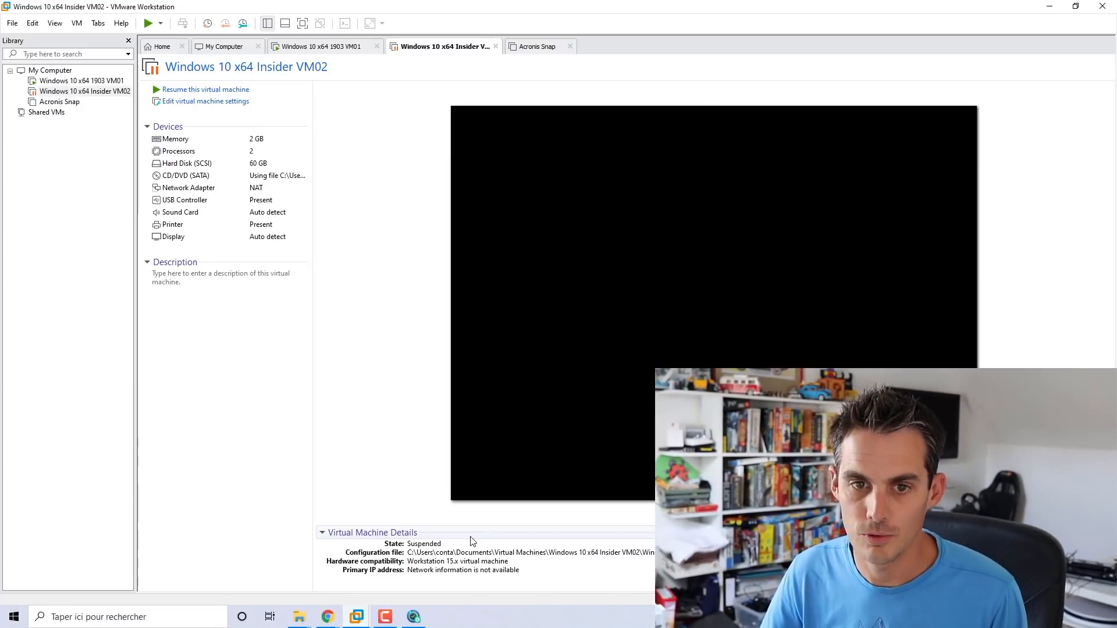
Step: Resume the suspended Windows 10 x64 Insider VM02 virtual machine and sign in to Windows with the account PIN
{"action": "left_click", "coordinate": [91, 91]}
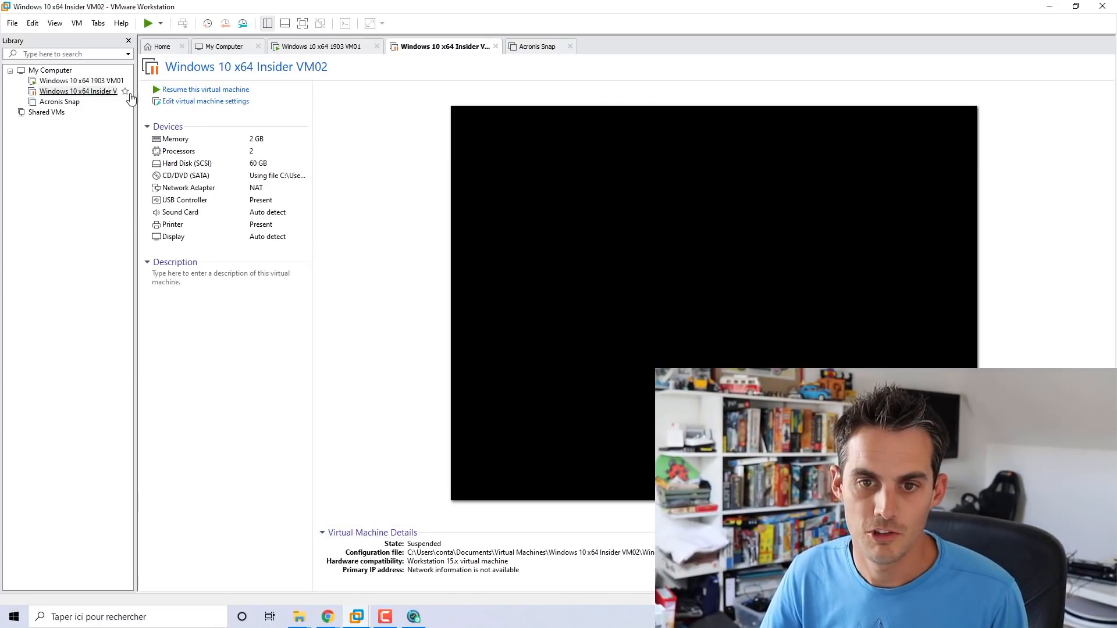
{"action": "left_click", "coordinate": [207, 90]}
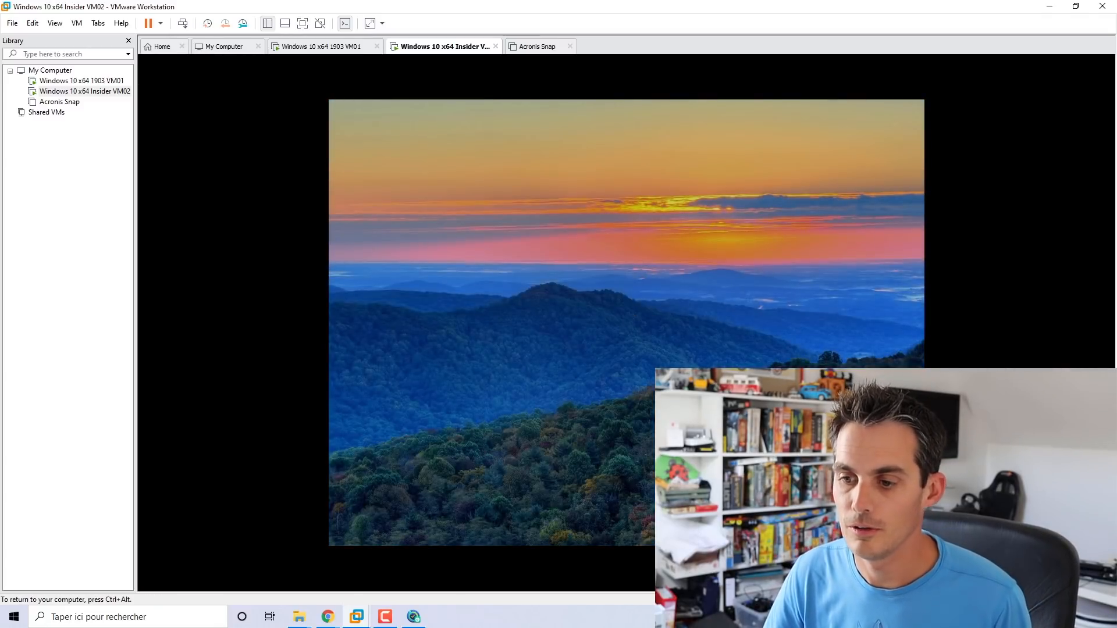
{"action": "left_click", "coordinate": [711, 308]}
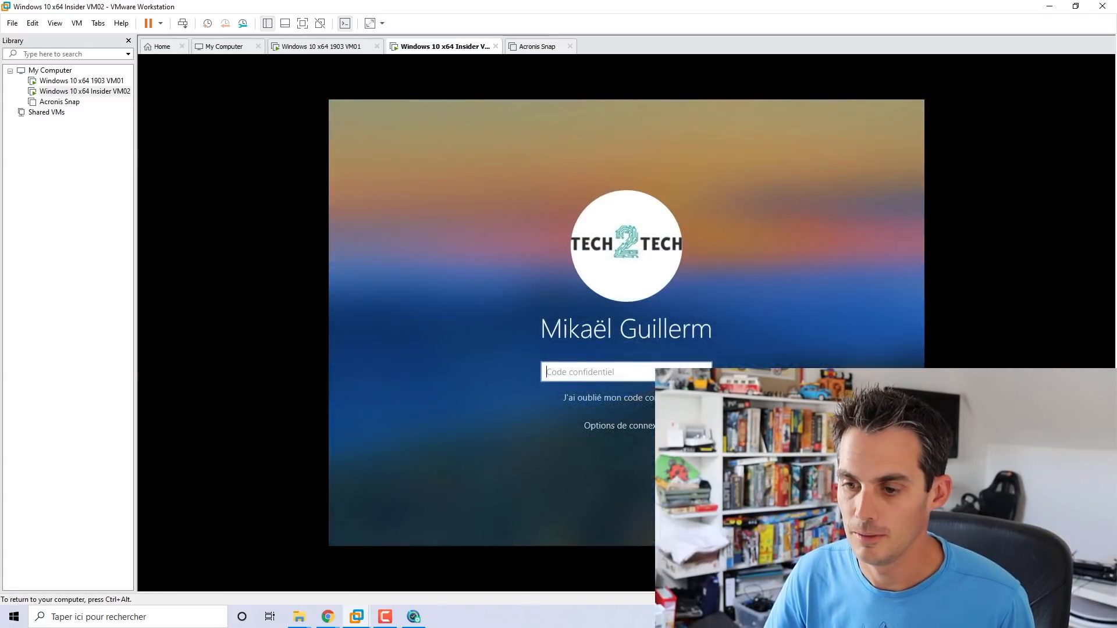
{"action": "type", "text": "••••"}
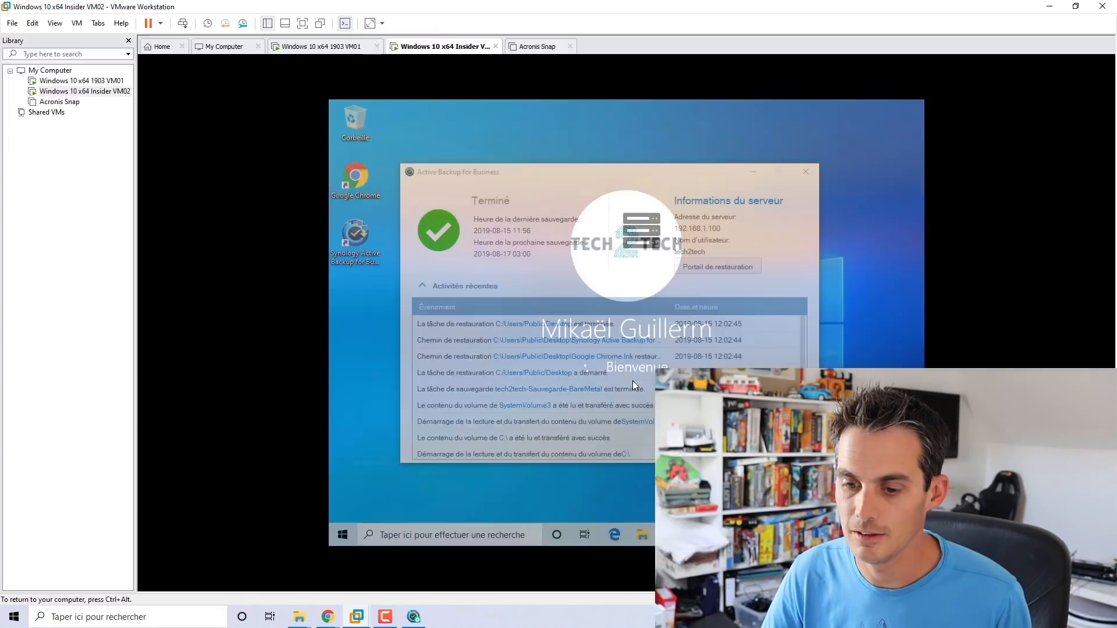
Step: Shut down Windows inside the Windows 10 x64 Insider VM02 virtual machine
{"action": "right_click", "coordinate": [342, 534]}
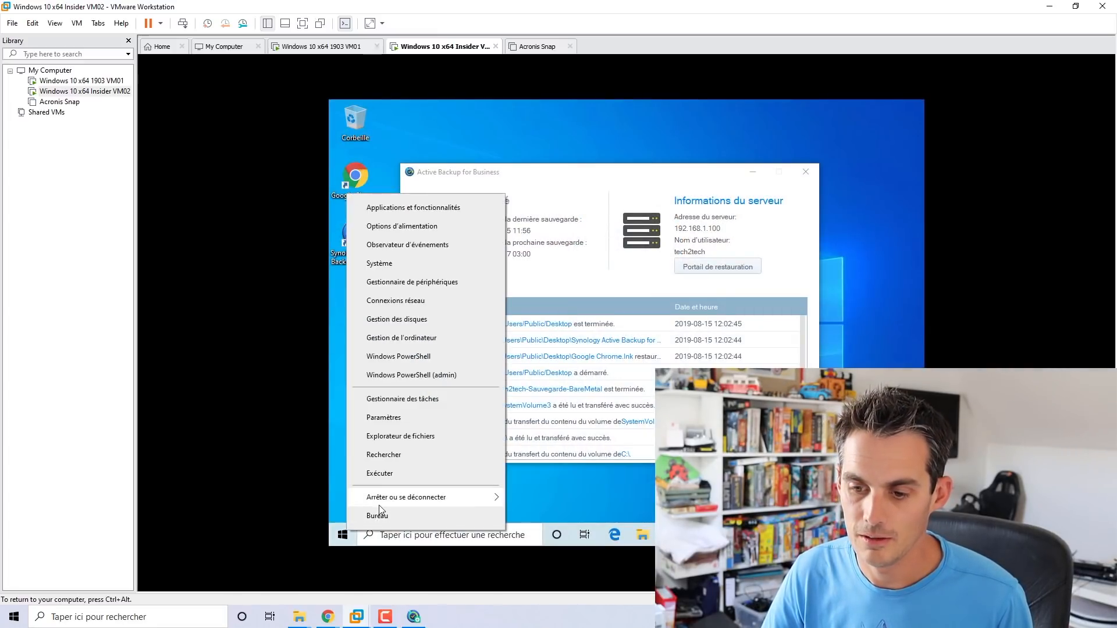
{"action": "mouse_move", "coordinate": [379, 504]}
{"action": "left_click", "coordinate": [523, 475]}
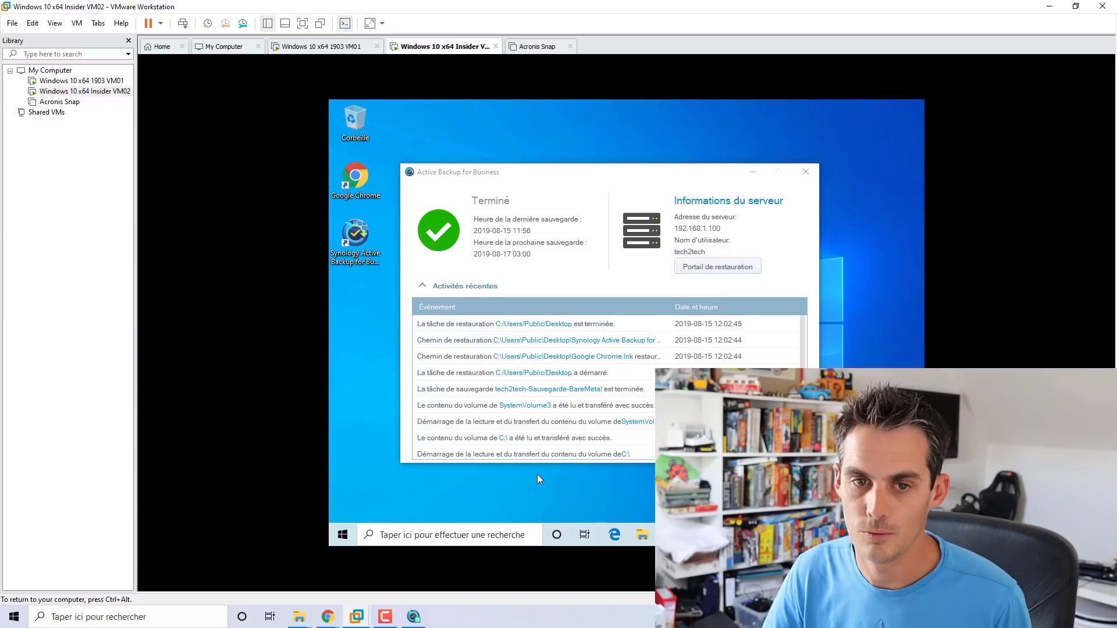
Step: Start a new virtual machine with the Typical configuration and Microsoft Windows, version Windows 10 x64, as guest operating system
{"action": "left_click", "coordinate": [62, 71]}
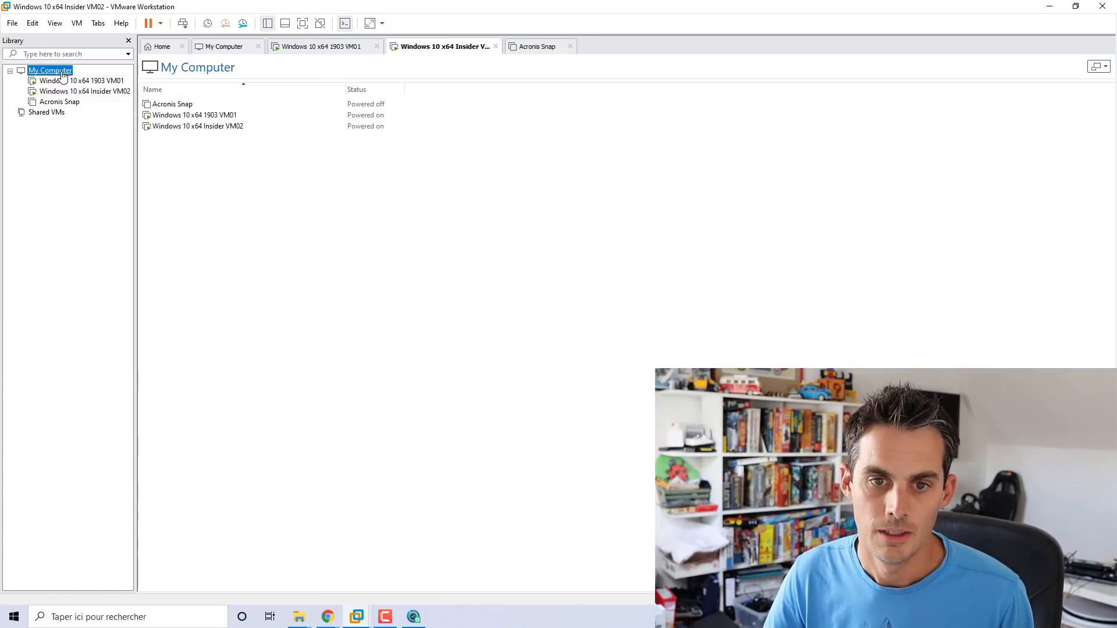
{"action": "right_click", "coordinate": [61, 72]}
{"action": "left_click", "coordinate": [12, 24]}
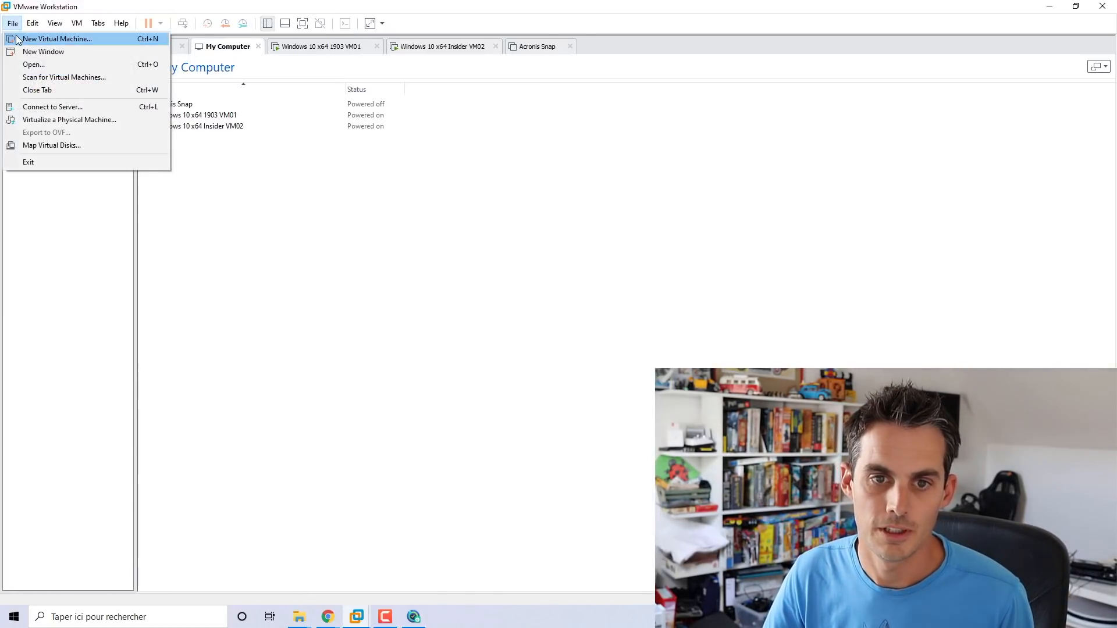
{"action": "left_click", "coordinate": [16, 39]}
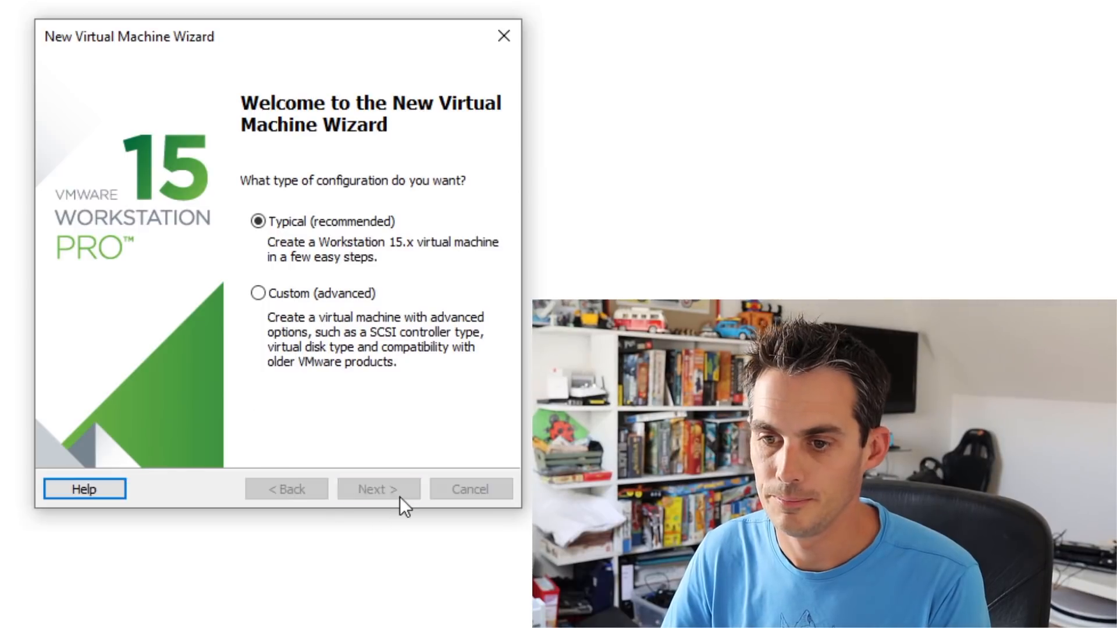
{"action": "left_click", "coordinate": [399, 497]}
{"action": "left_click", "coordinate": [396, 496]}
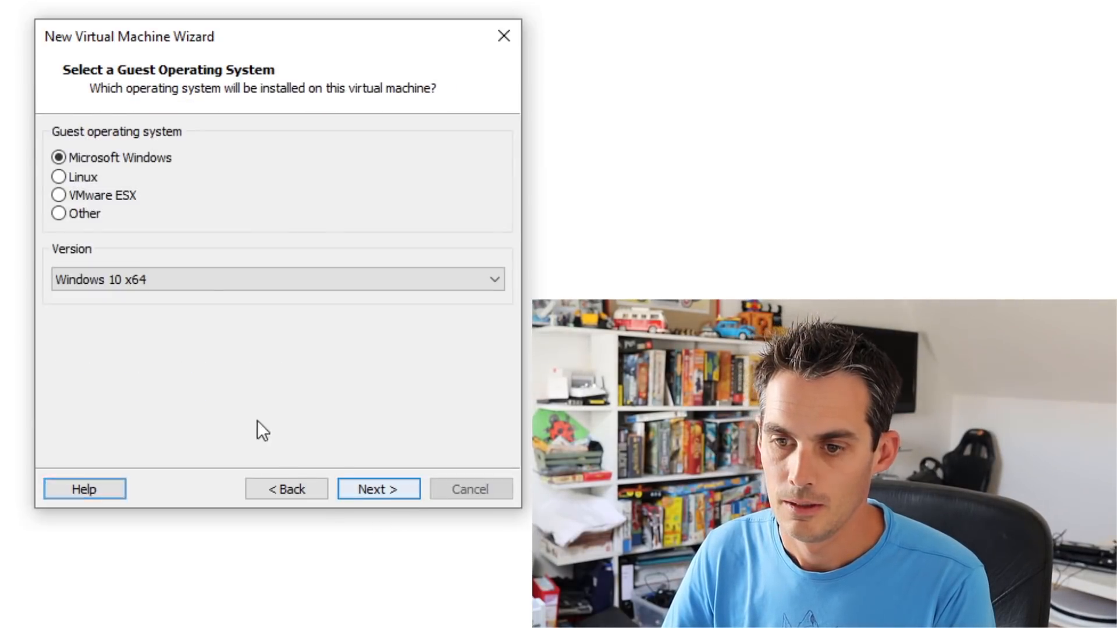
{"action": "left_click", "coordinate": [396, 487]}
Step: Name the virtual machine Test Restoration Windows 10 x64 and keep its default location
{"action": "left_click", "coordinate": [167, 162]}
{"action": "key", "text": "Home"}
{"action": "type", "text": "Test Restoration"}
{"action": "key", "text": "End"}
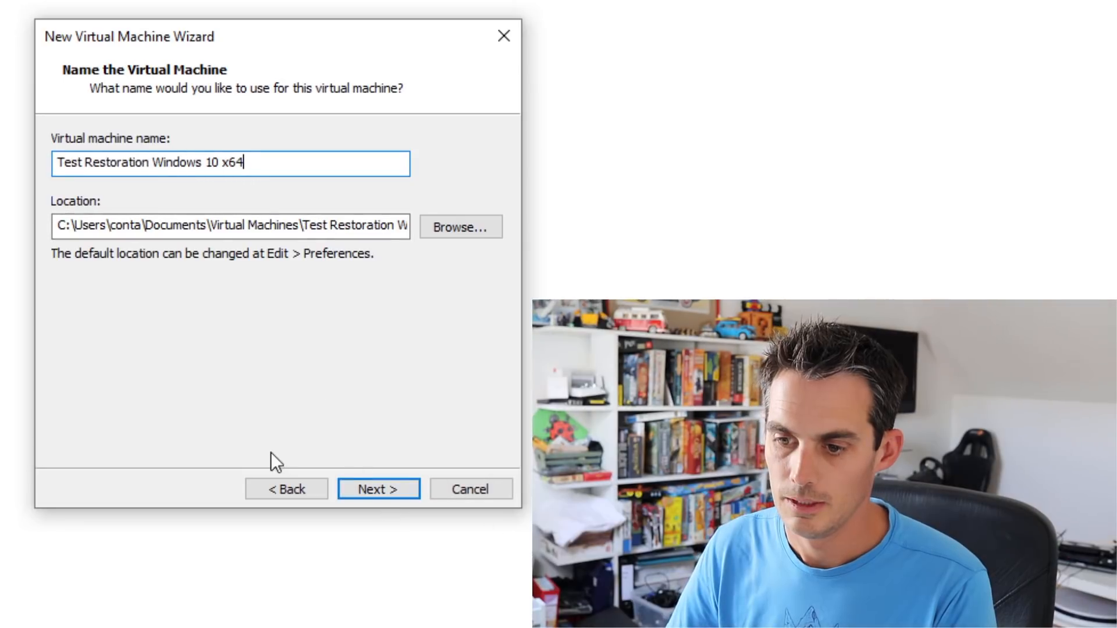
{"action": "left_click", "coordinate": [372, 489]}
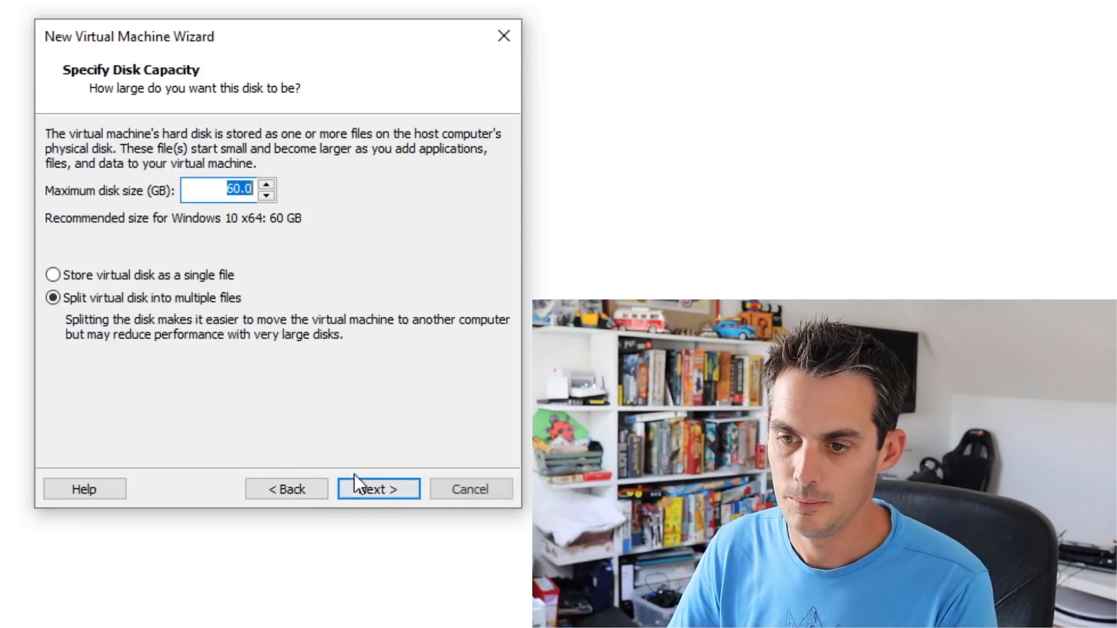
Step: Accept a 60 GB disk split into multiple files and finish creating the virtual machine
{"action": "left_click", "coordinate": [390, 487]}
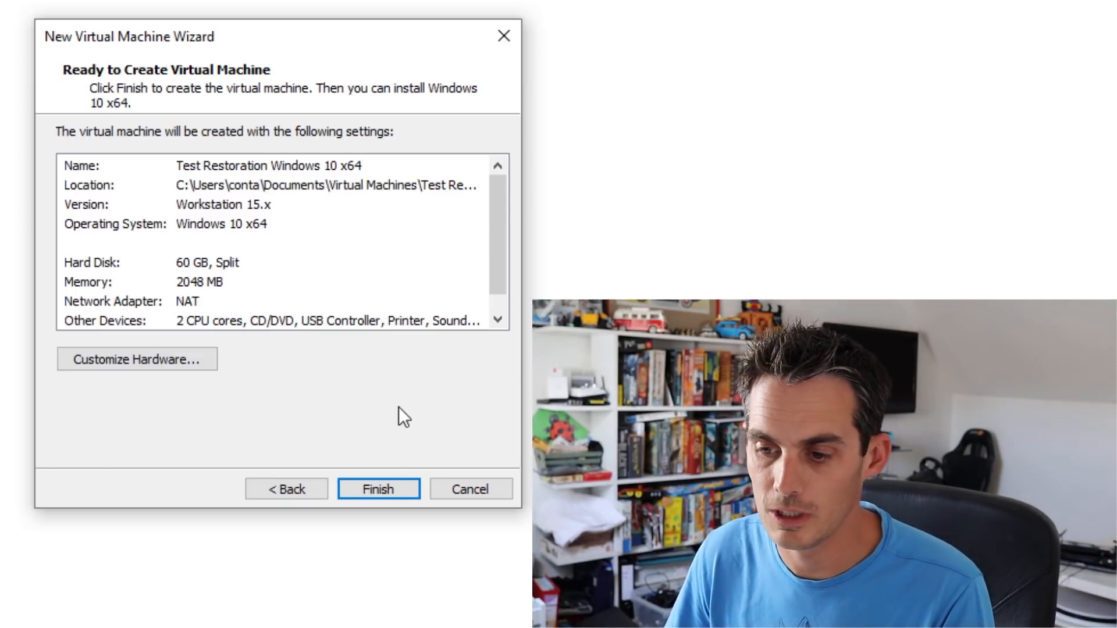
{"action": "left_click", "coordinate": [389, 493]}
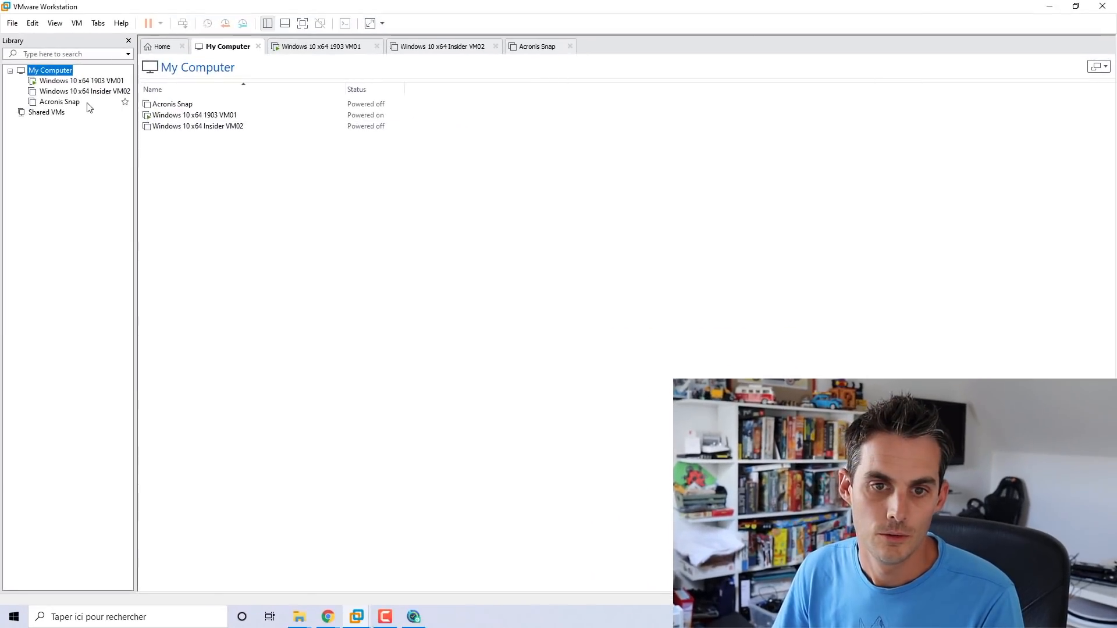
{"action": "right_click", "coordinate": [77, 117]}
{"action": "left_click", "coordinate": [210, 270]}
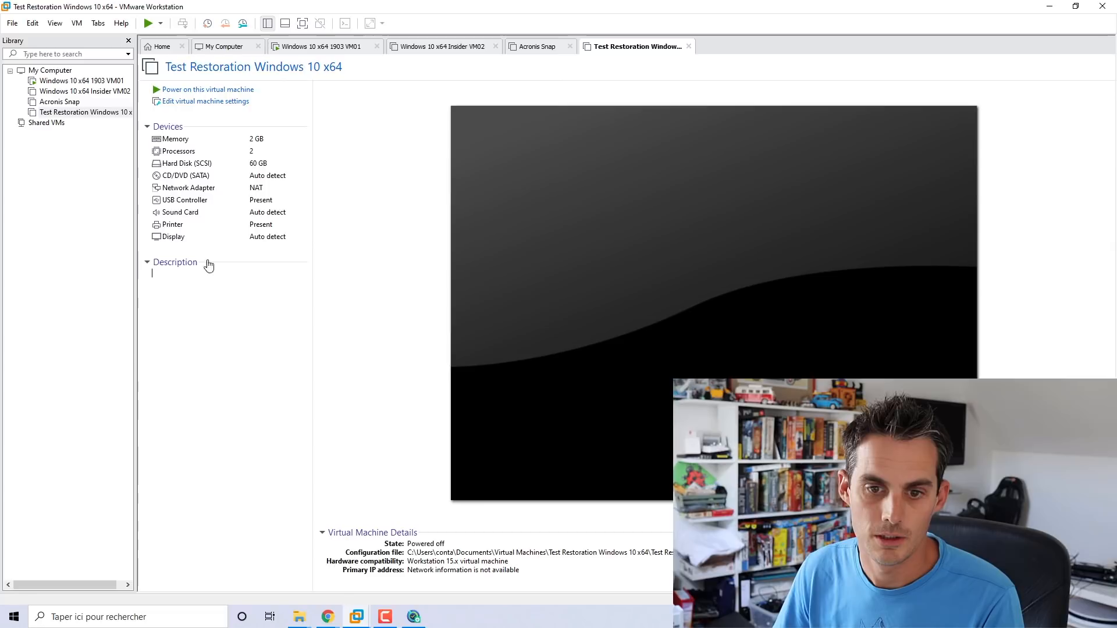
Step: Set the virtual machine's CD/DVD (SATA) drive to use the Synology Restore Media ISO image from the Desktop (Bureau)
{"action": "left_click", "coordinate": [192, 176]}
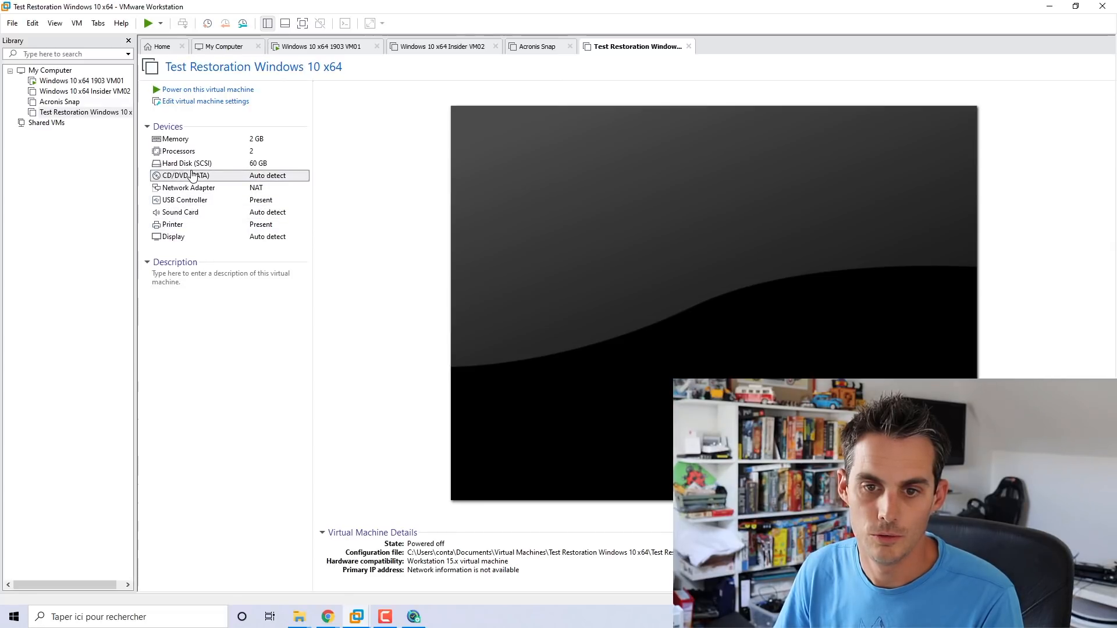
{"action": "double_click", "coordinate": [205, 178]}
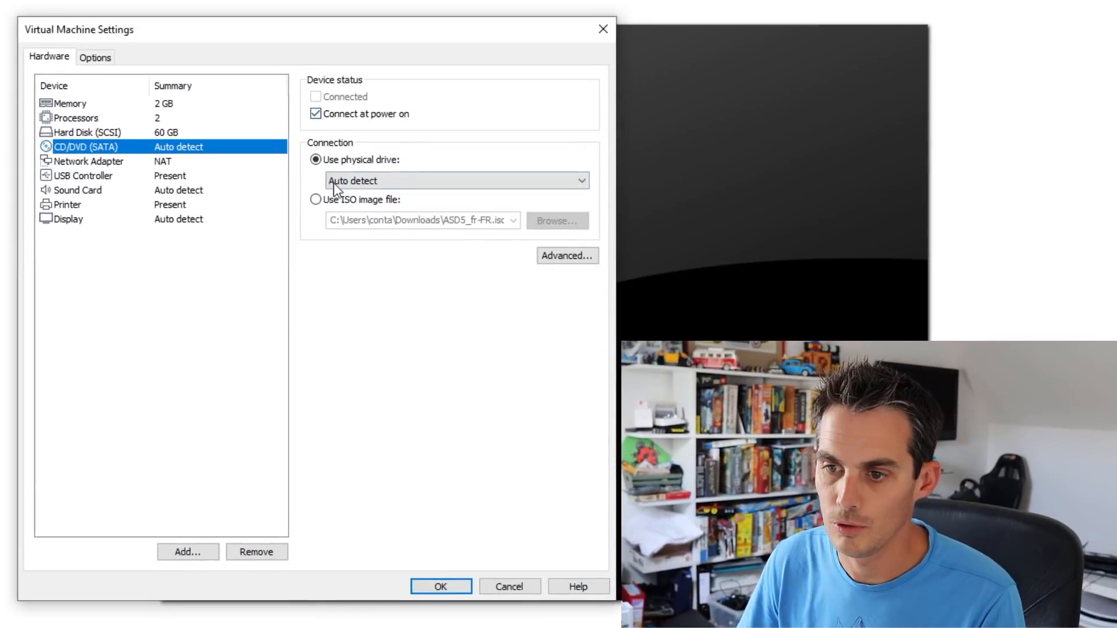
{"action": "left_click", "coordinate": [535, 222]}
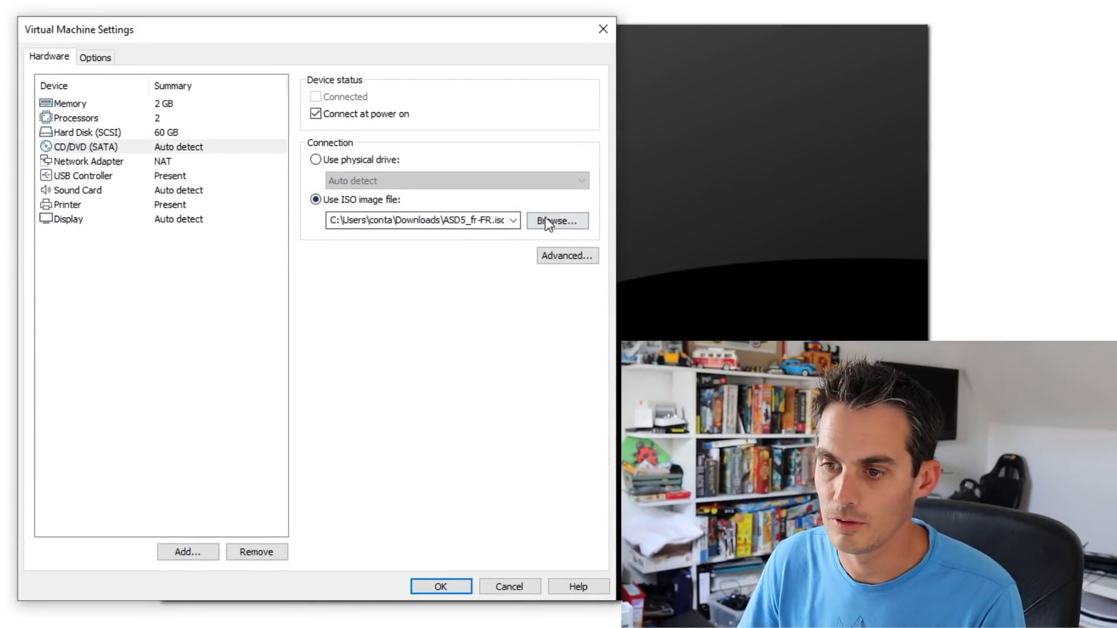
{"action": "left_click", "coordinate": [547, 221]}
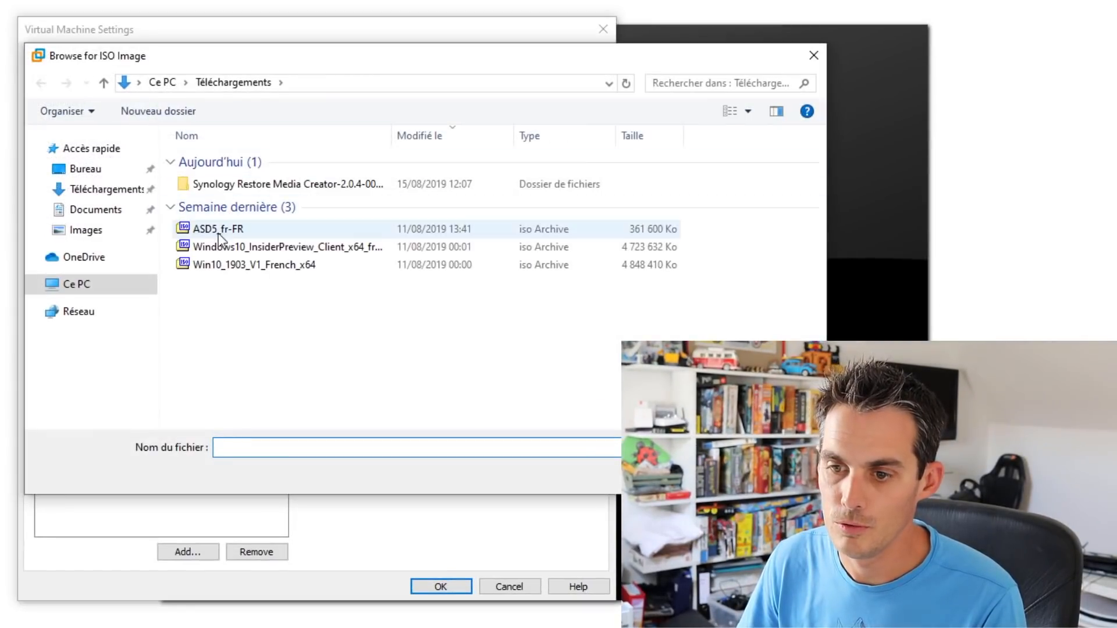
{"action": "left_click", "coordinate": [85, 168]}
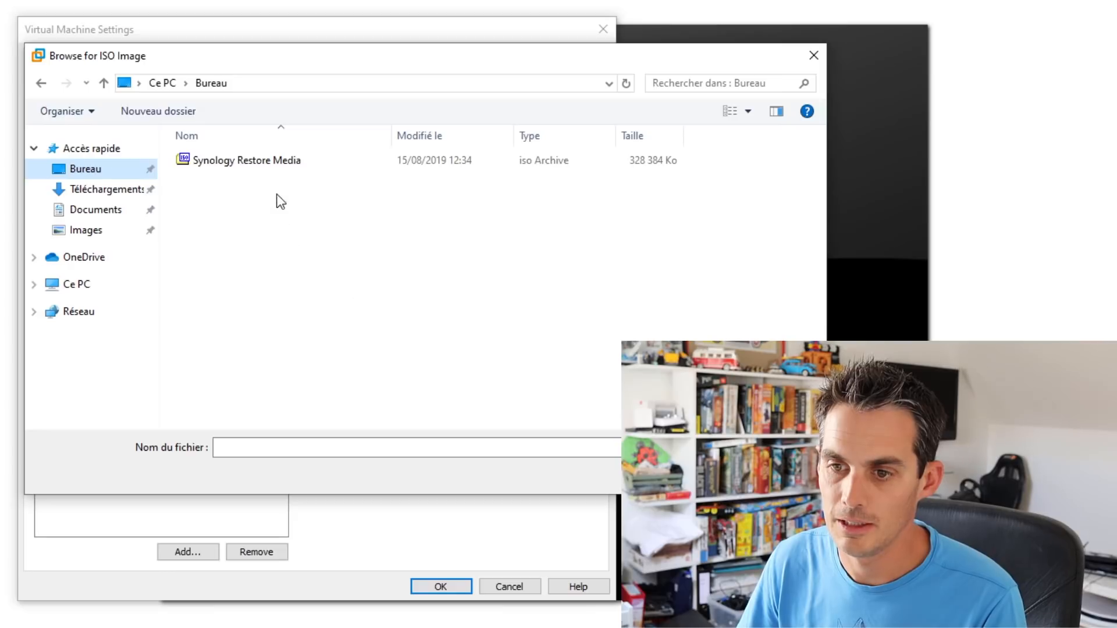
{"action": "left_click", "coordinate": [262, 161]}
{"action": "double_click", "coordinate": [262, 161]}
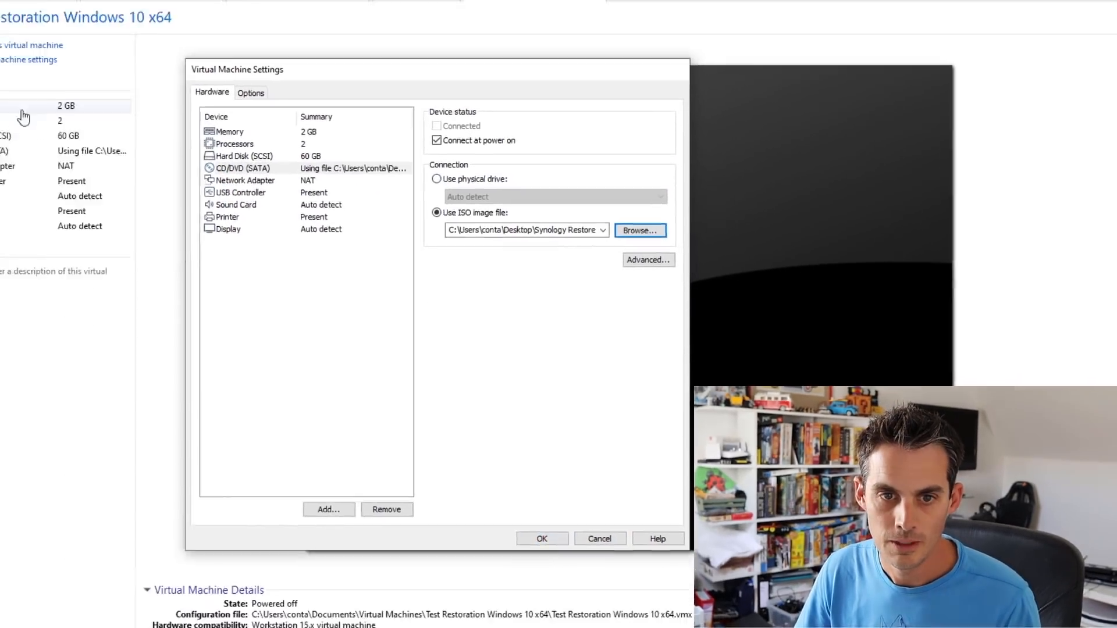
{"action": "left_click", "coordinate": [455, 584]}
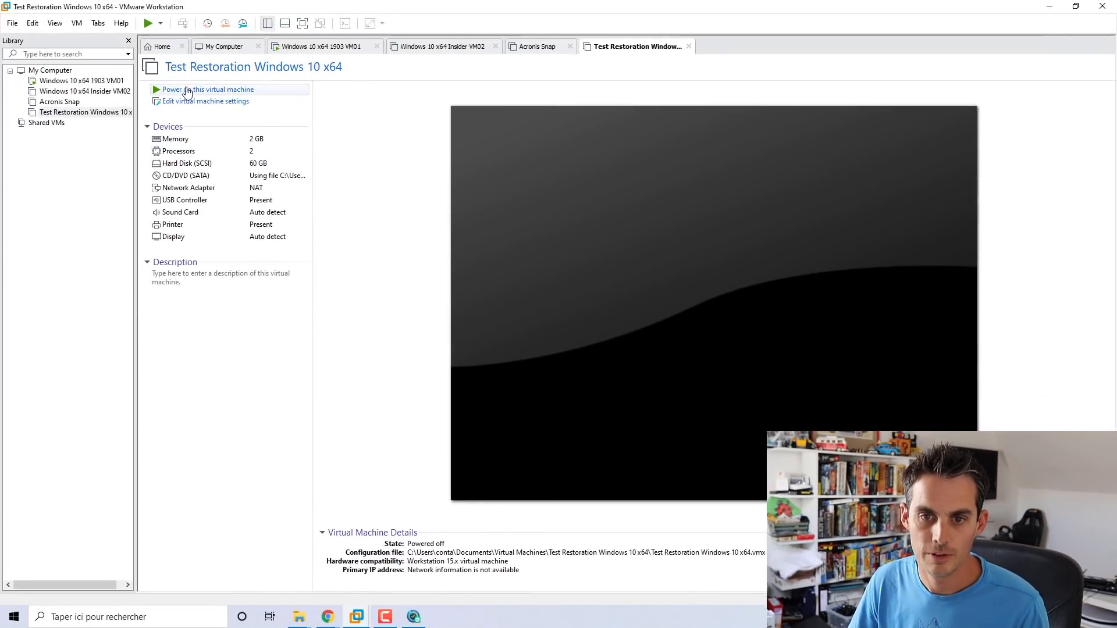
Step: Power on the Test Restoration Windows 10 x64 virtual machine and boot it from the CD
{"action": "left_click", "coordinate": [186, 91]}
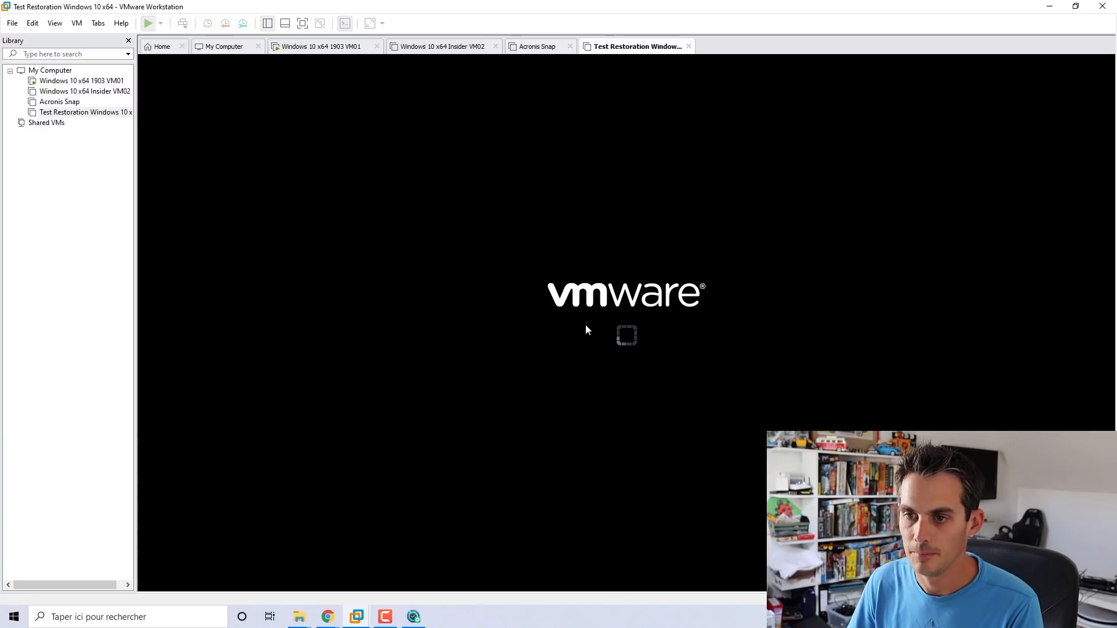
{"action": "left_click", "coordinate": [349, 150]}
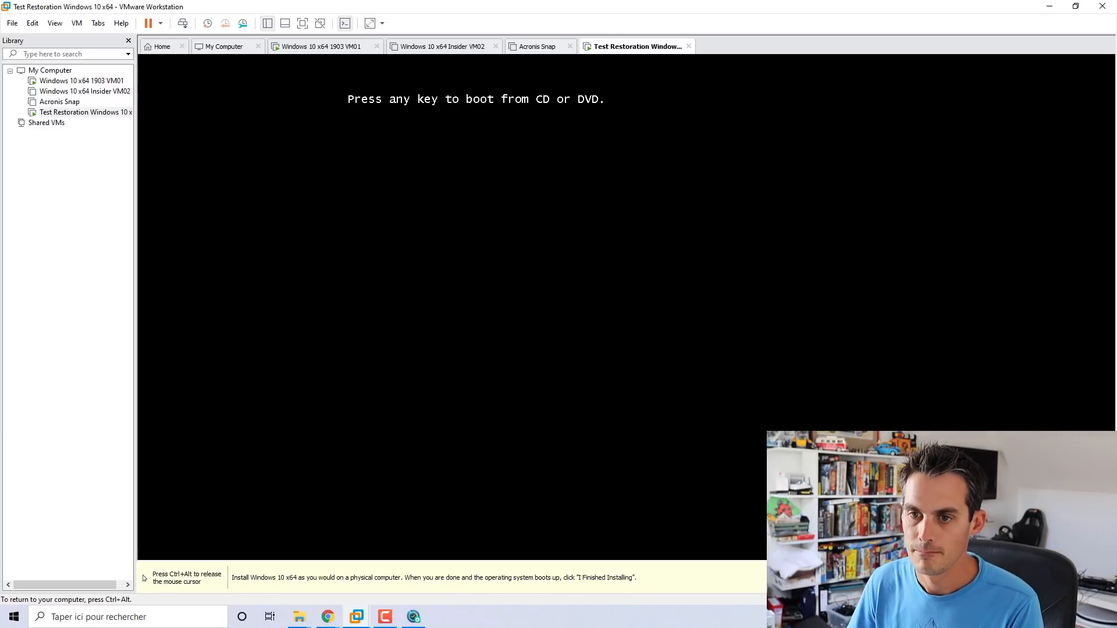
{"action": "key", "text": "Return"}
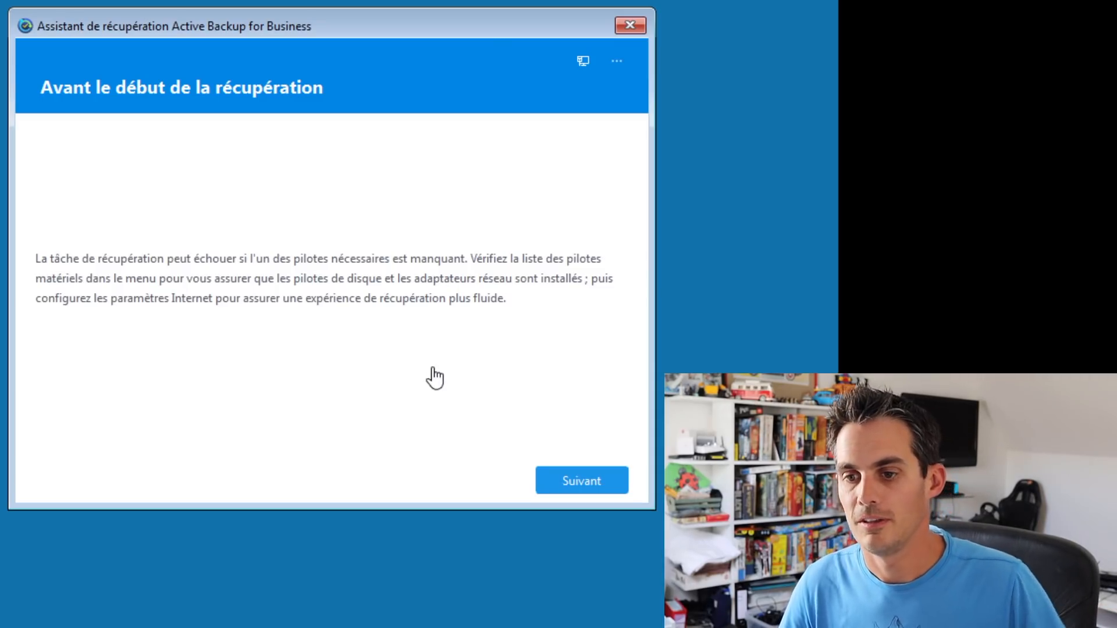
Step: Connect the recovery wizard to the NAS at 192.168.1.100, entering the account's username and password
{"action": "left_click", "coordinate": [576, 480]}
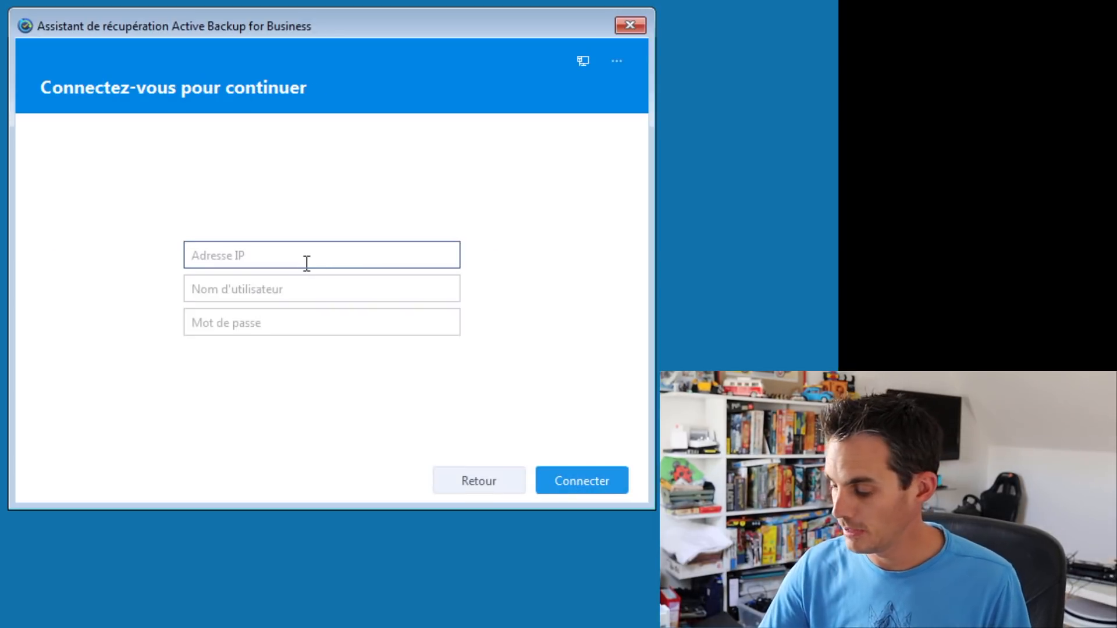
{"action": "type", "text": "192.168"}
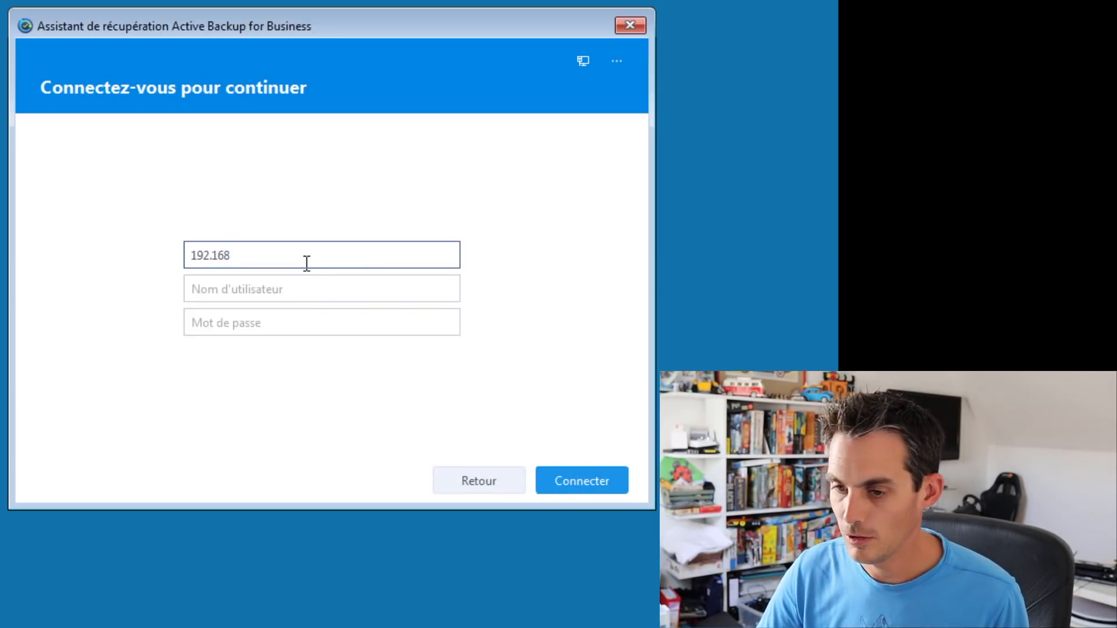
{"action": "type", "text": ".1.100"}
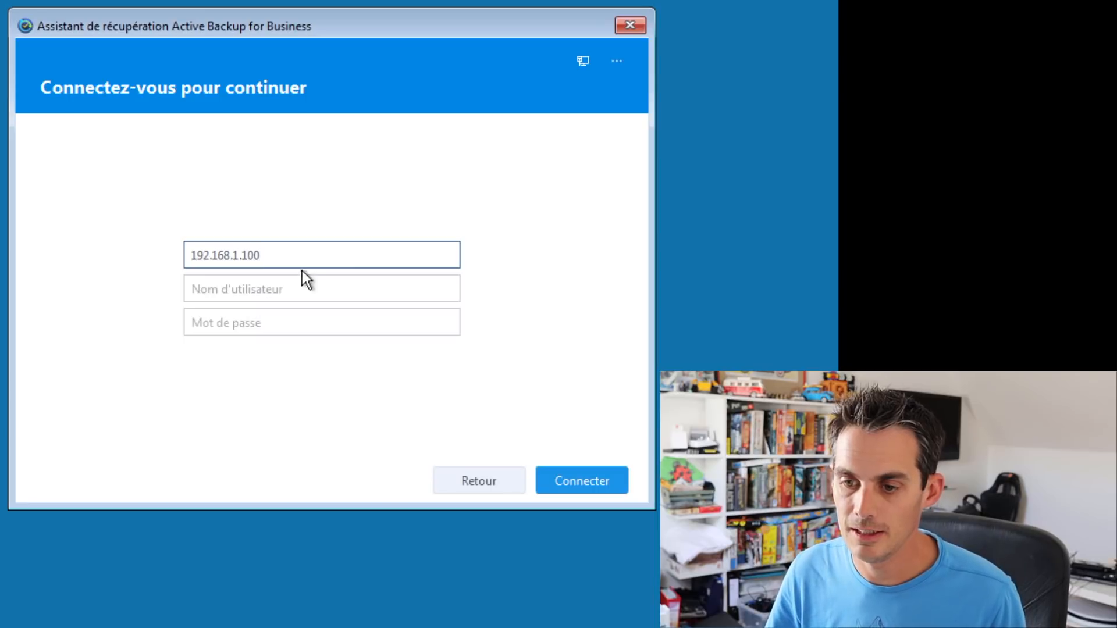
{"action": "left_click", "coordinate": [304, 284]}
{"action": "type", "text": "tech2"}
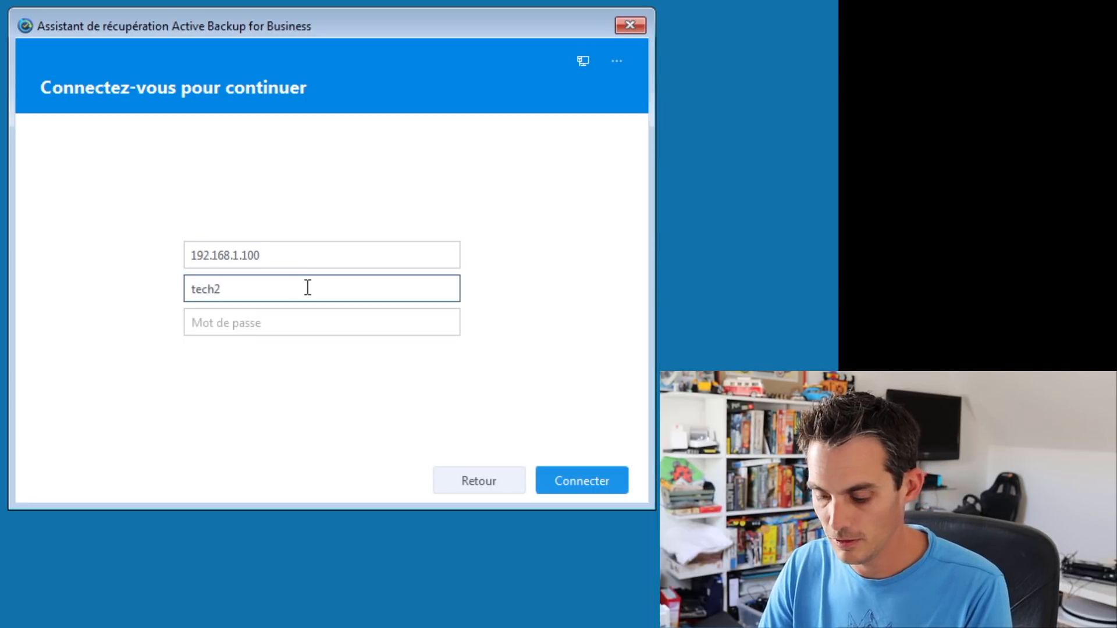
{"action": "type", "text": "tech"}
{"action": "key", "text": "Tab"}
{"action": "type", "text": "****"}
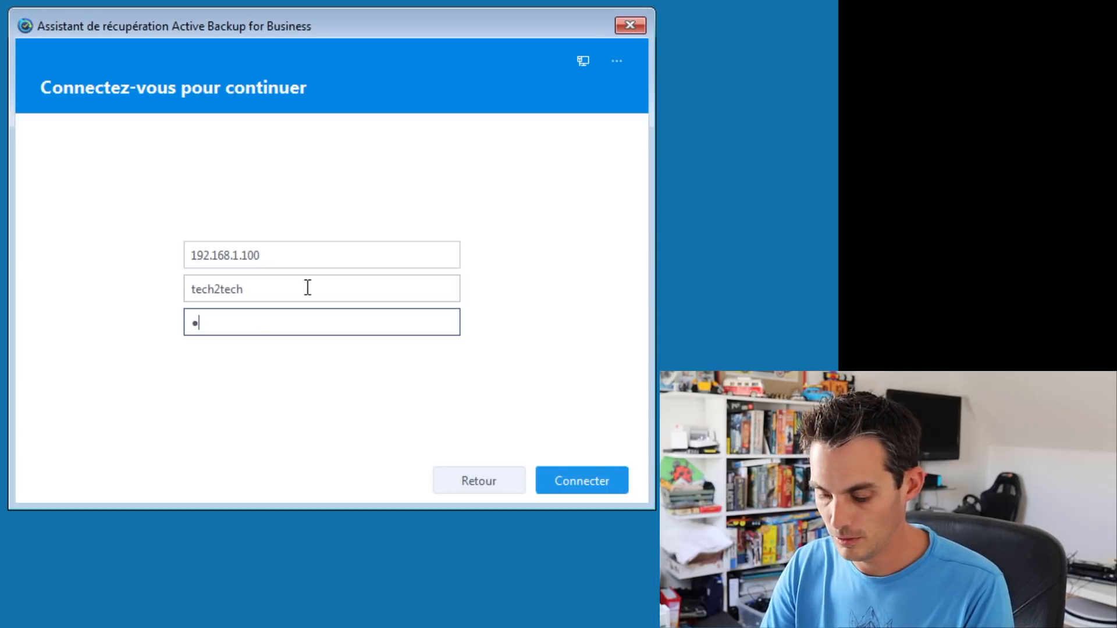
{"action": "type", "text": "****"}
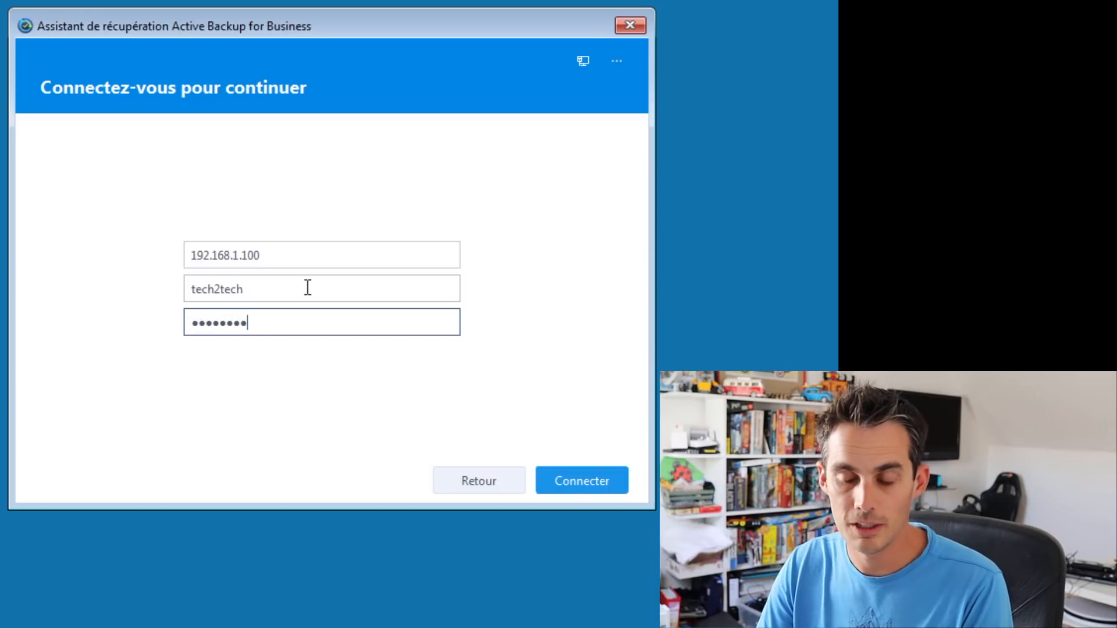
{"action": "type", "text": "*"}
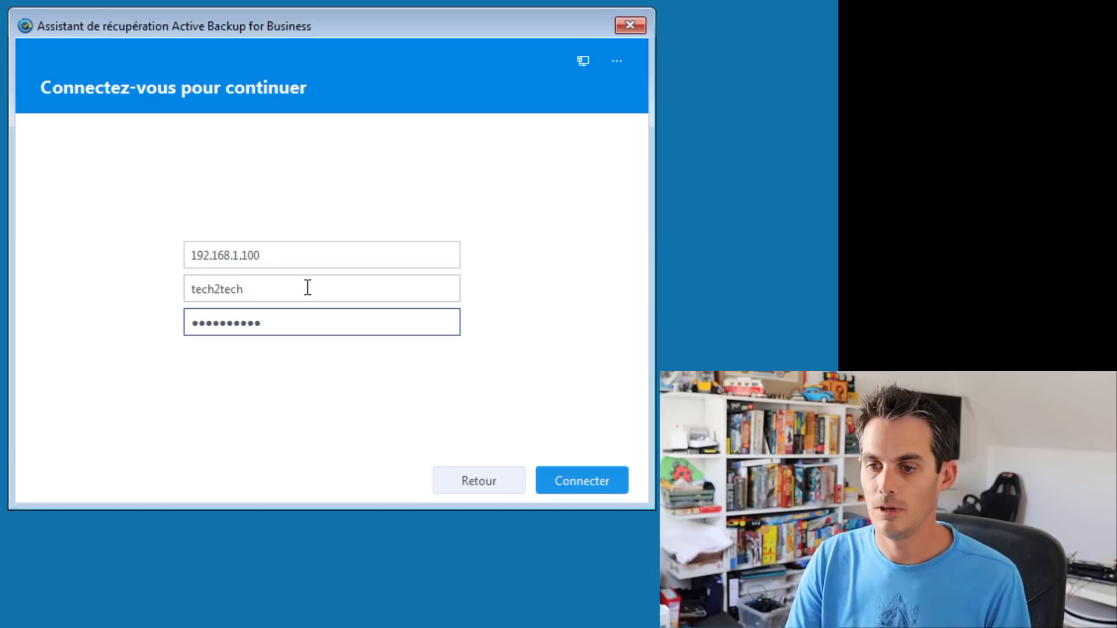
{"action": "type", "text": "**"}
{"action": "key", "text": "Return"}
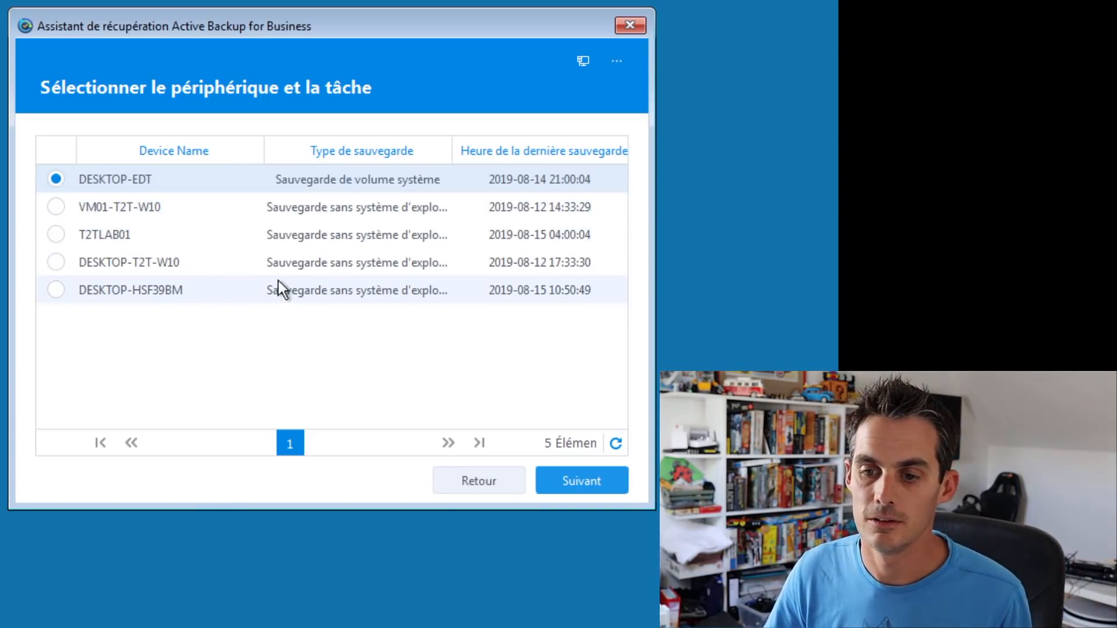
Step: Look through the backed-up devices and examine the backup versions available for DESKTOP-EDT
{"action": "left_click", "coordinate": [178, 205]}
{"action": "left_click", "coordinate": [121, 181]}
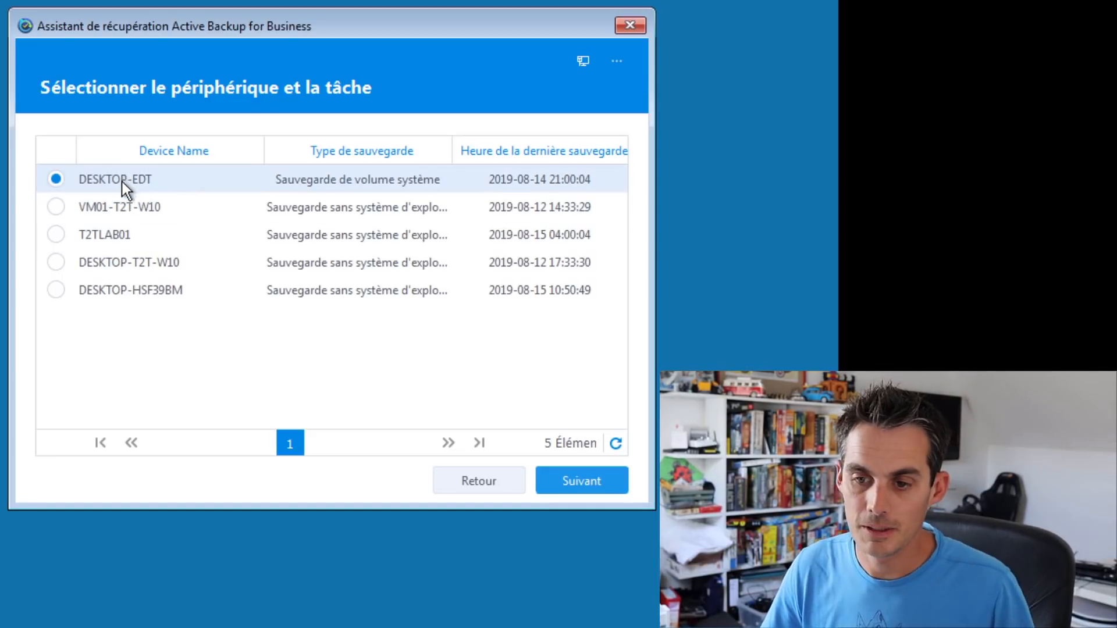
{"action": "left_click", "coordinate": [116, 203]}
{"action": "left_click", "coordinate": [117, 235]}
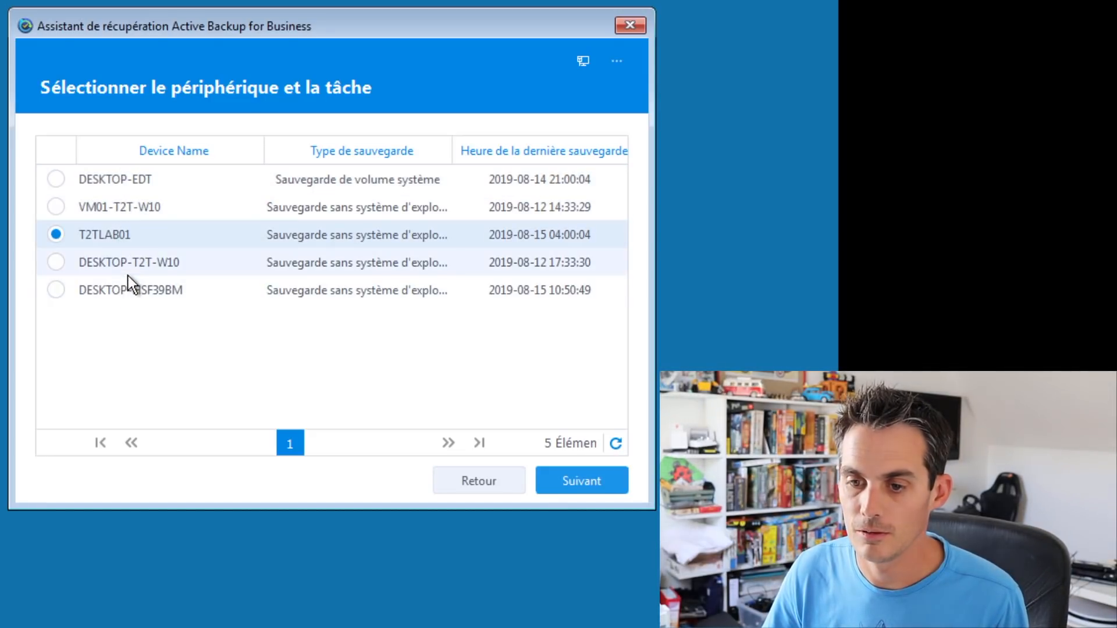
{"action": "left_click", "coordinate": [137, 294]}
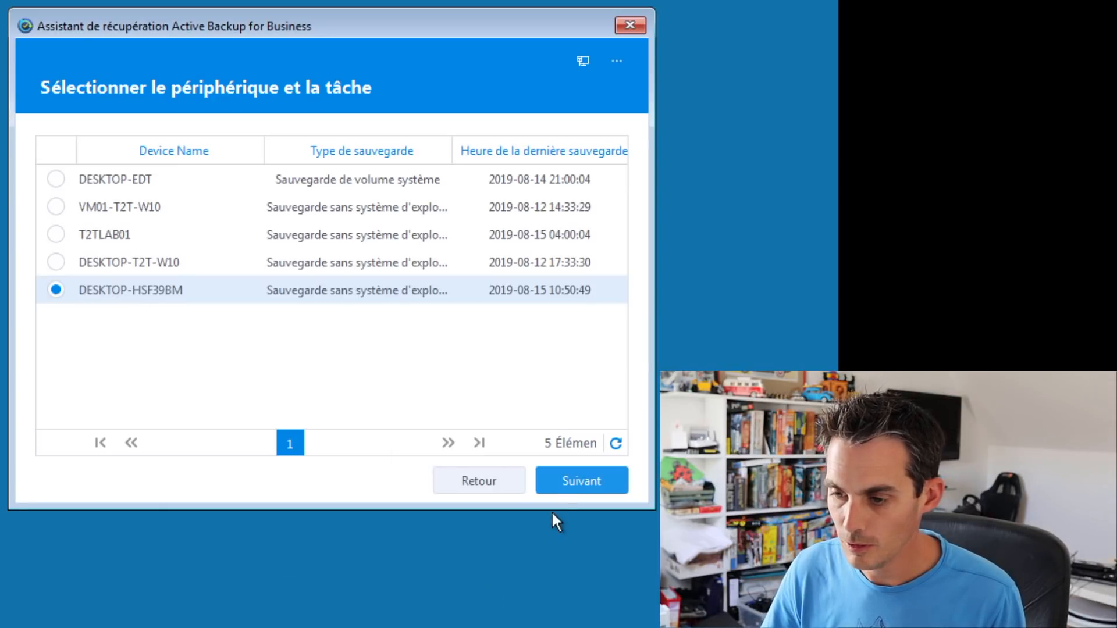
{"action": "left_click", "coordinate": [186, 180]}
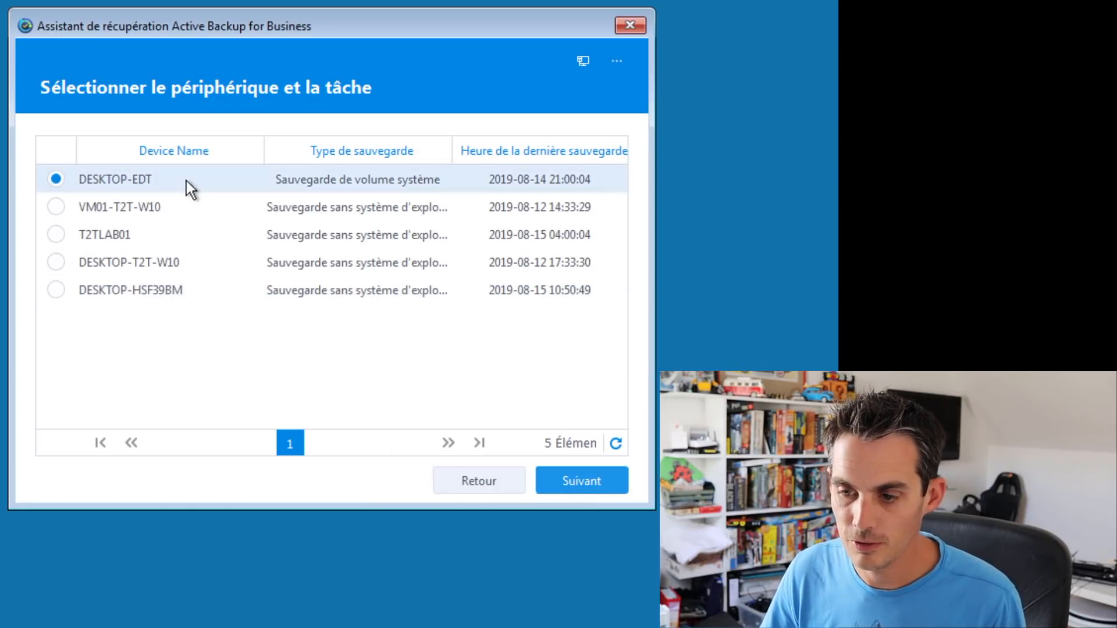
{"action": "left_click", "coordinate": [564, 479]}
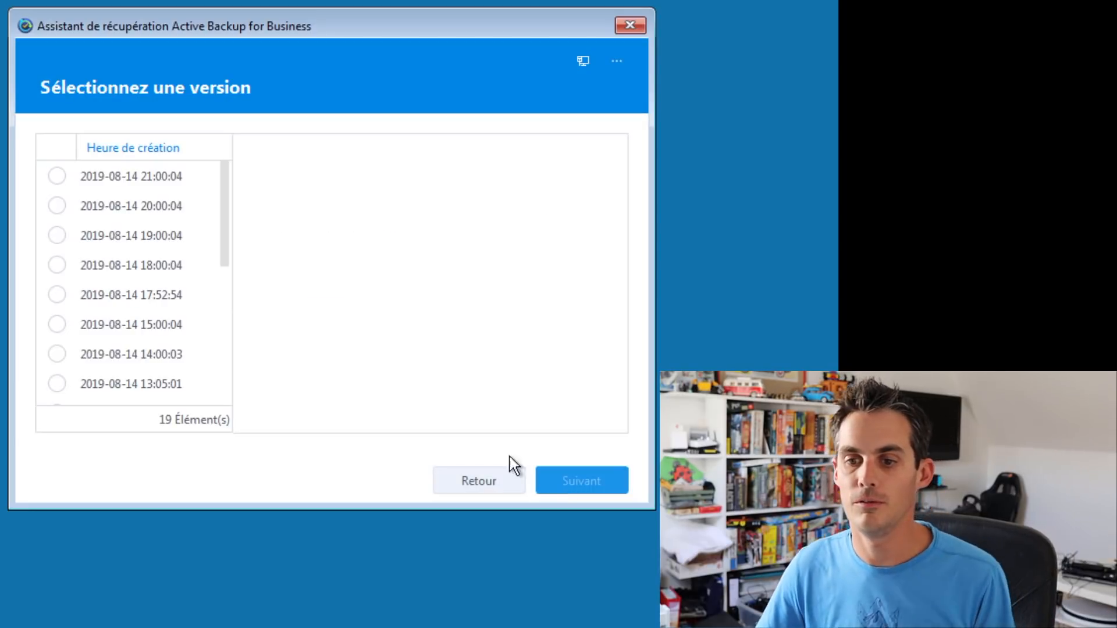
{"action": "left_click_drag", "start_coordinate": [222, 176], "coordinate": [250, 183]}
{"action": "left_click", "coordinate": [485, 486]}
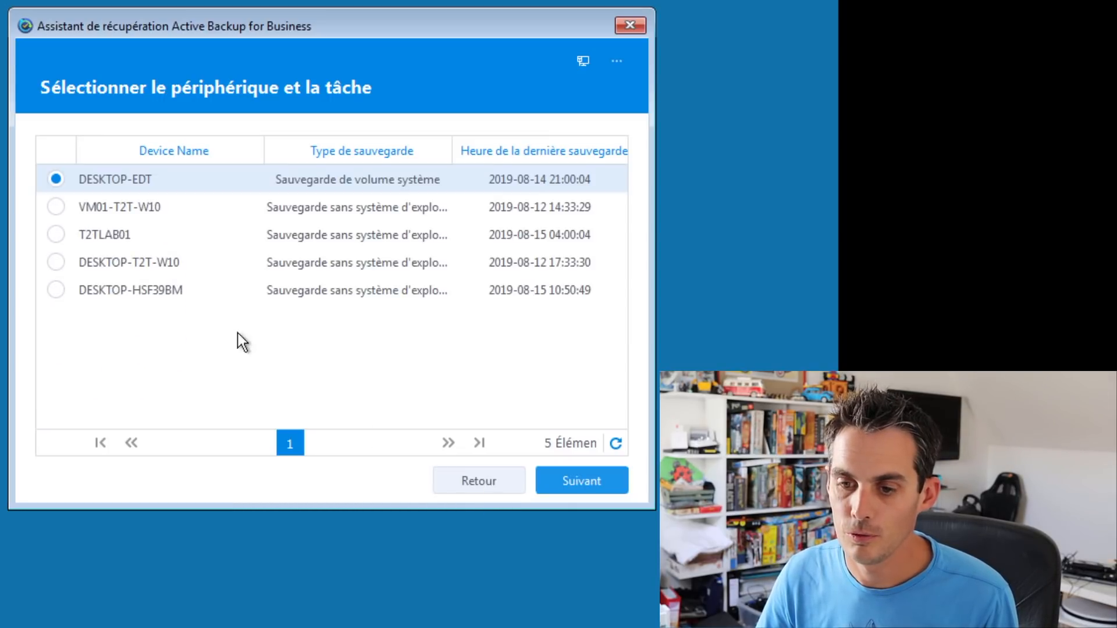
{"action": "left_click", "coordinate": [183, 300]}
{"action": "left_click", "coordinate": [571, 474]}
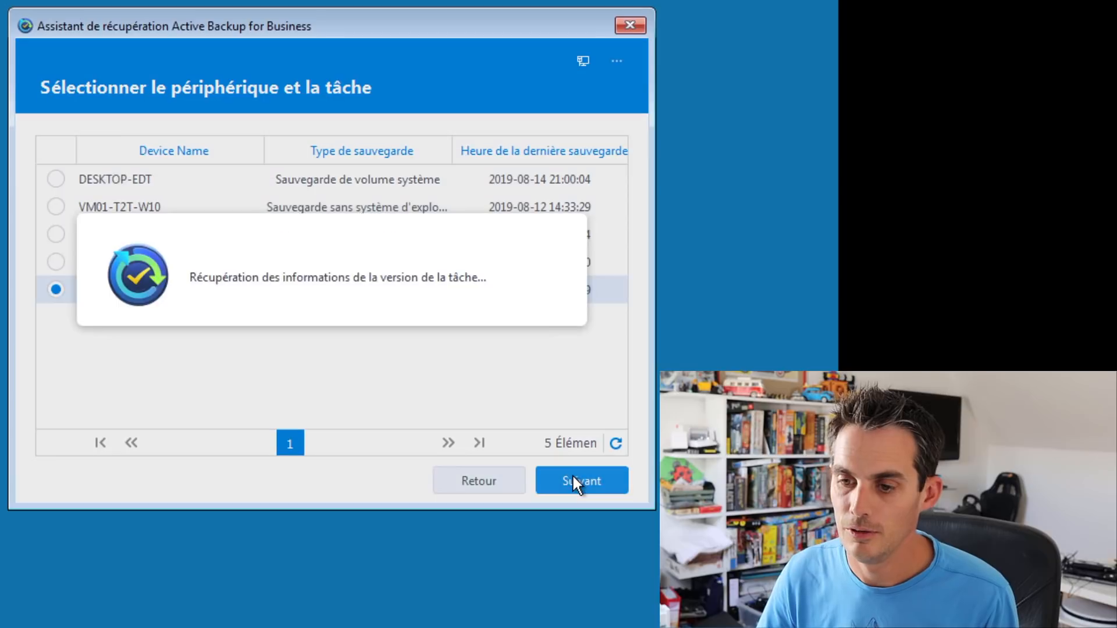
{"action": "left_click", "coordinate": [109, 179]}
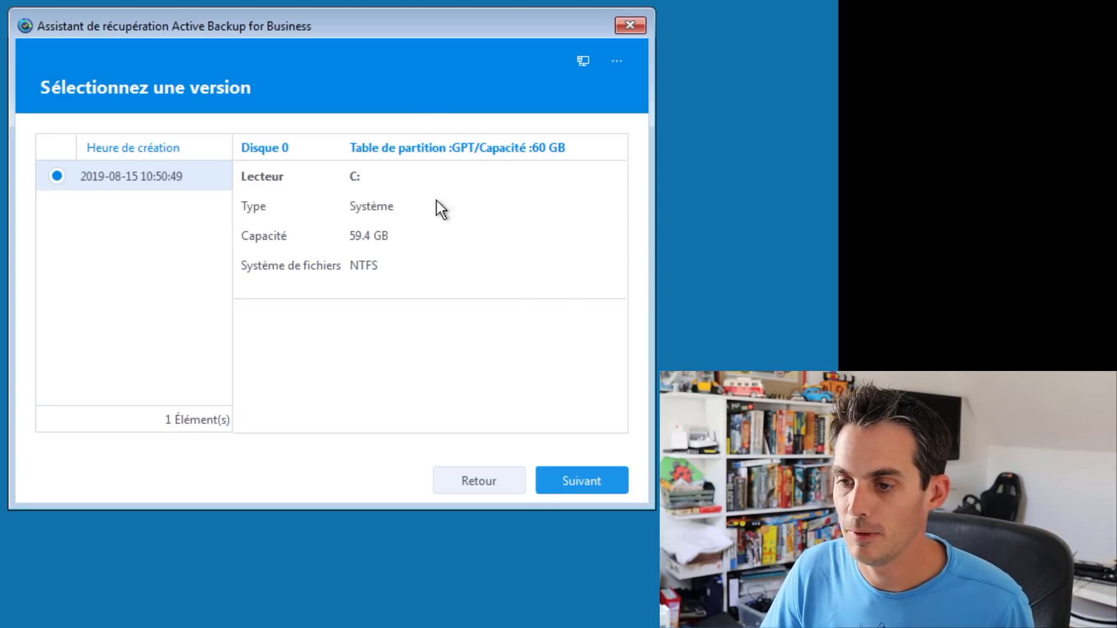
{"action": "left_click", "coordinate": [596, 483]}
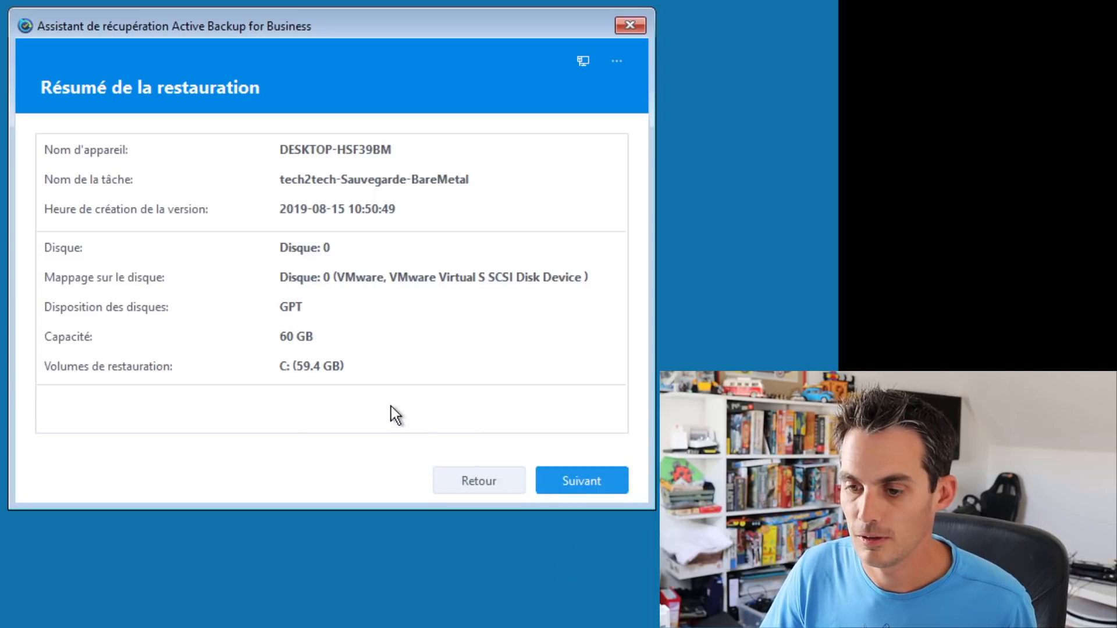
Step: Start the restoration from the summary, accept that it cannot be reversed, and finish the wizard once the recovery is done
{"action": "left_click", "coordinate": [581, 480]}
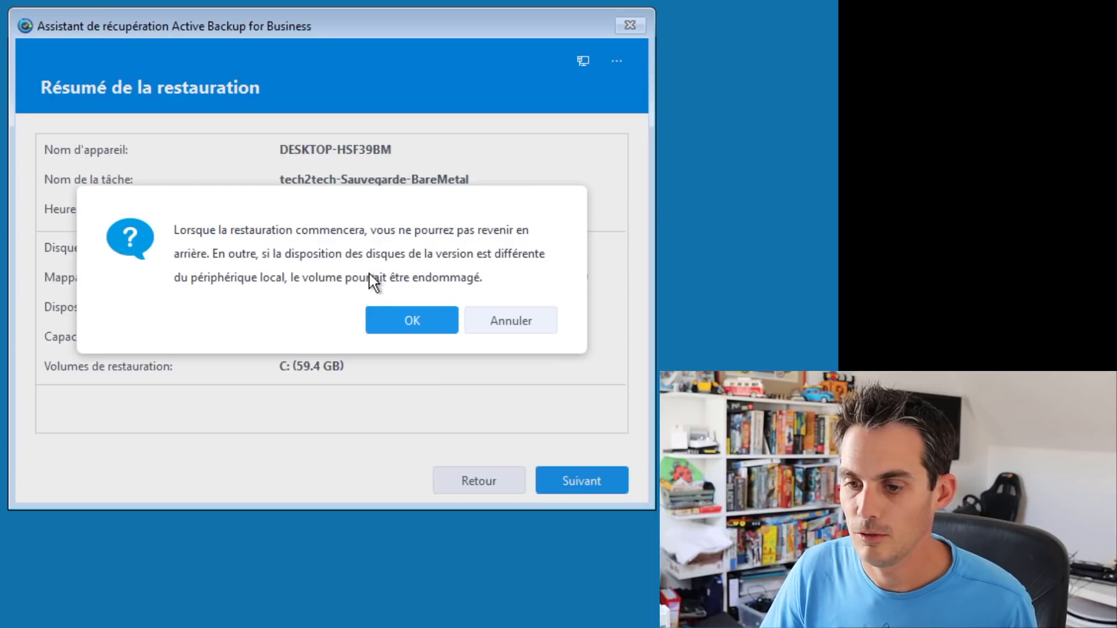
{"action": "left_click", "coordinate": [393, 323]}
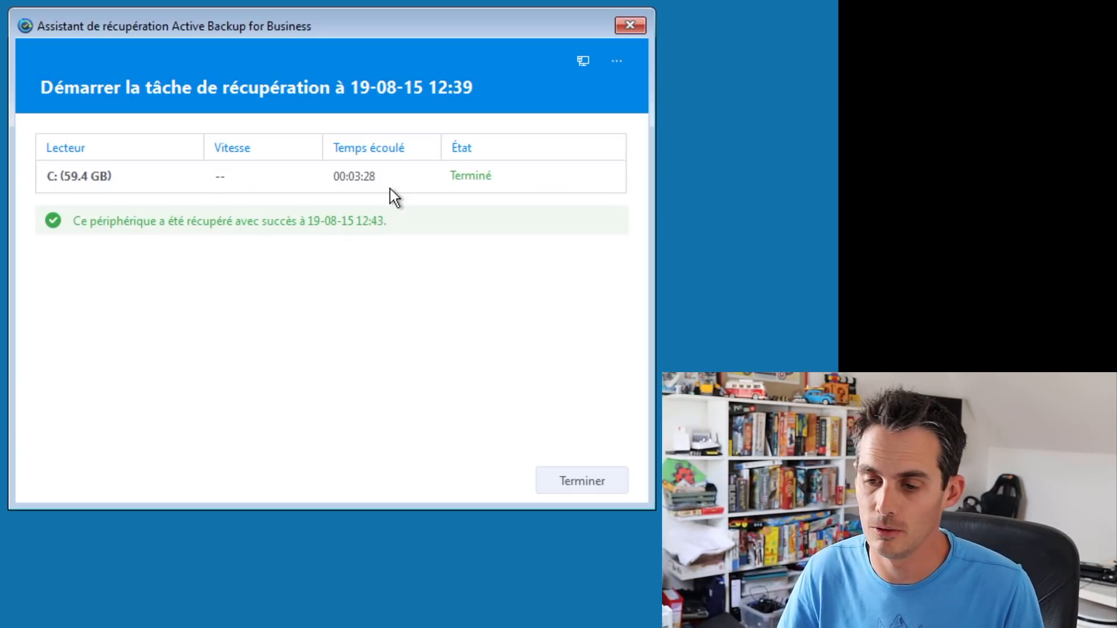
{"action": "left_click", "coordinate": [582, 481]}
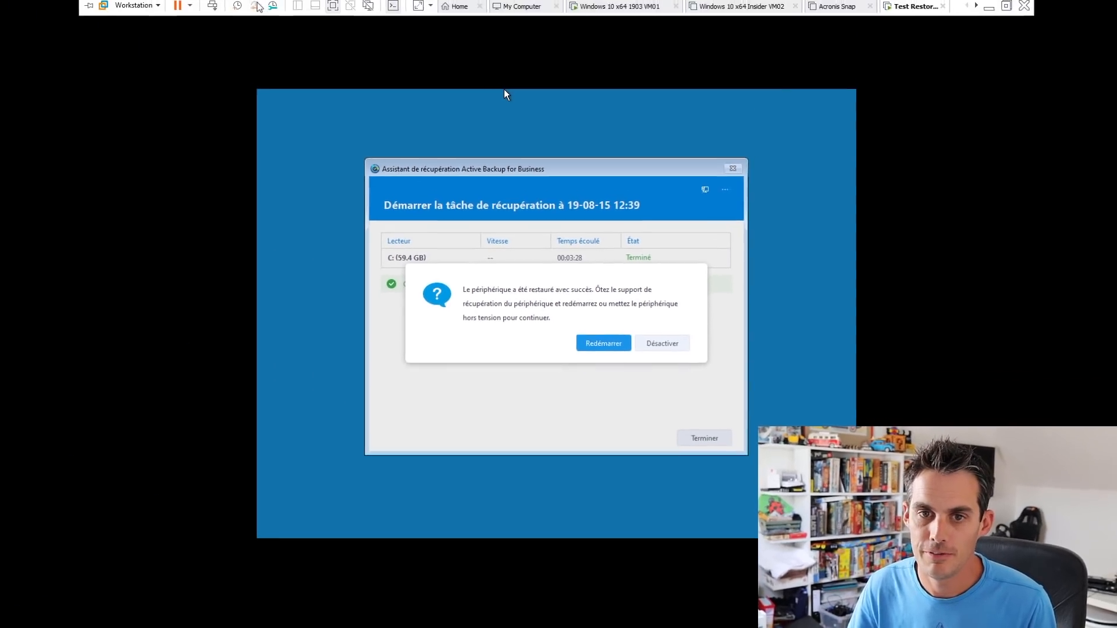
Step: Disconnect the virtual machine's CD/DVD drive, disable its connection at power on, and reboot the machine from the recovery wizard
{"action": "left_click", "coordinate": [154, 10]}
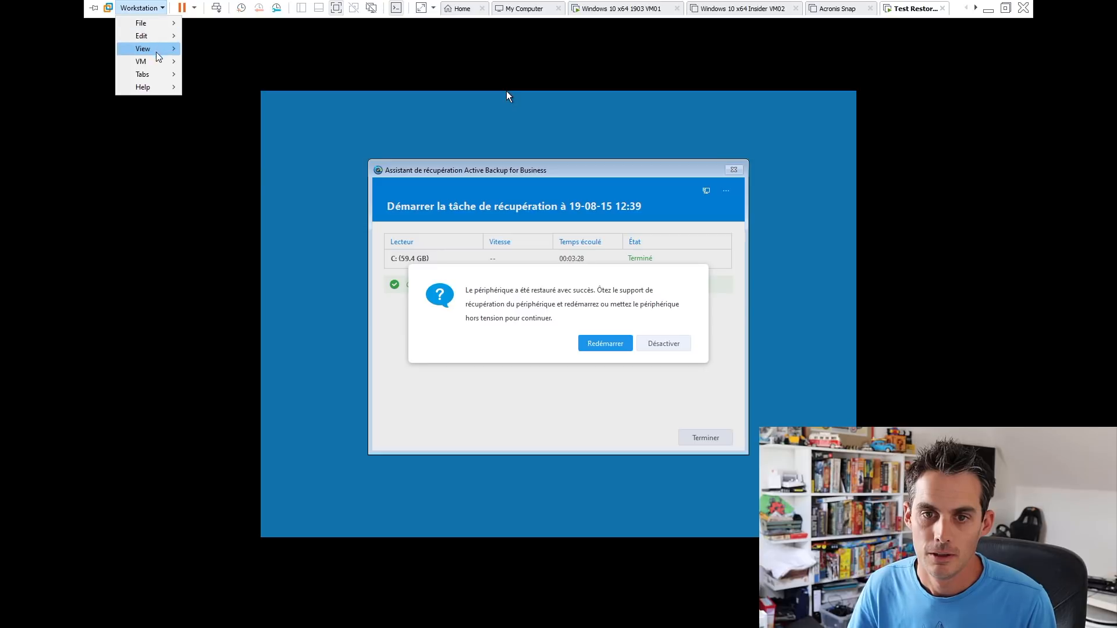
{"action": "mouse_move", "coordinate": [143, 61]}
{"action": "mouse_move", "coordinate": [251, 74]}
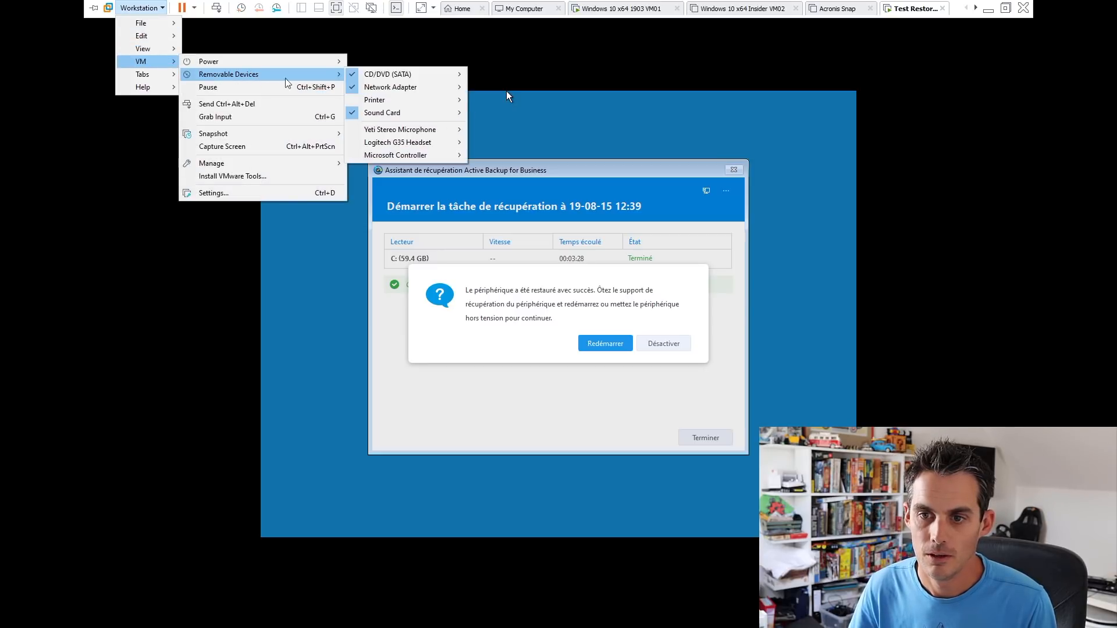
{"action": "mouse_move", "coordinate": [388, 79]}
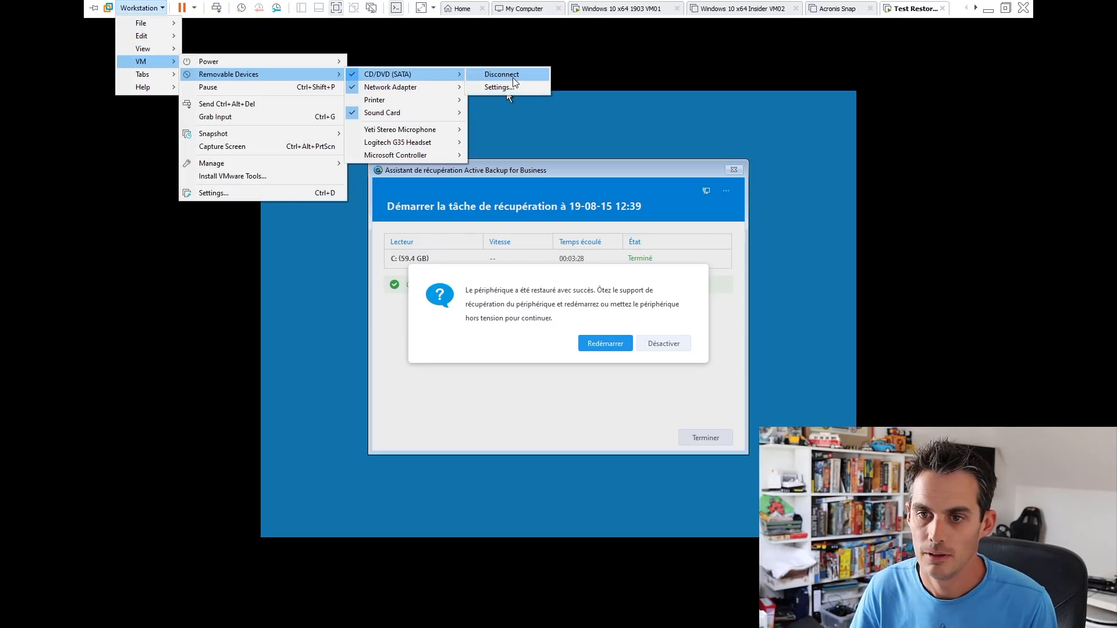
{"action": "left_click", "coordinate": [511, 90]}
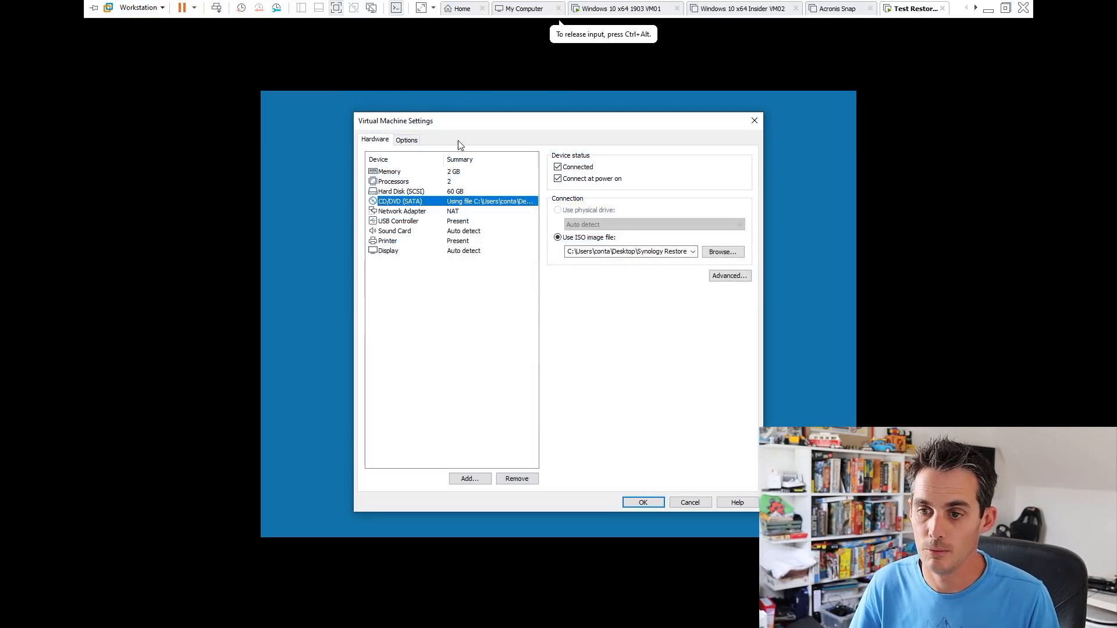
{"action": "left_click", "coordinate": [573, 167]}
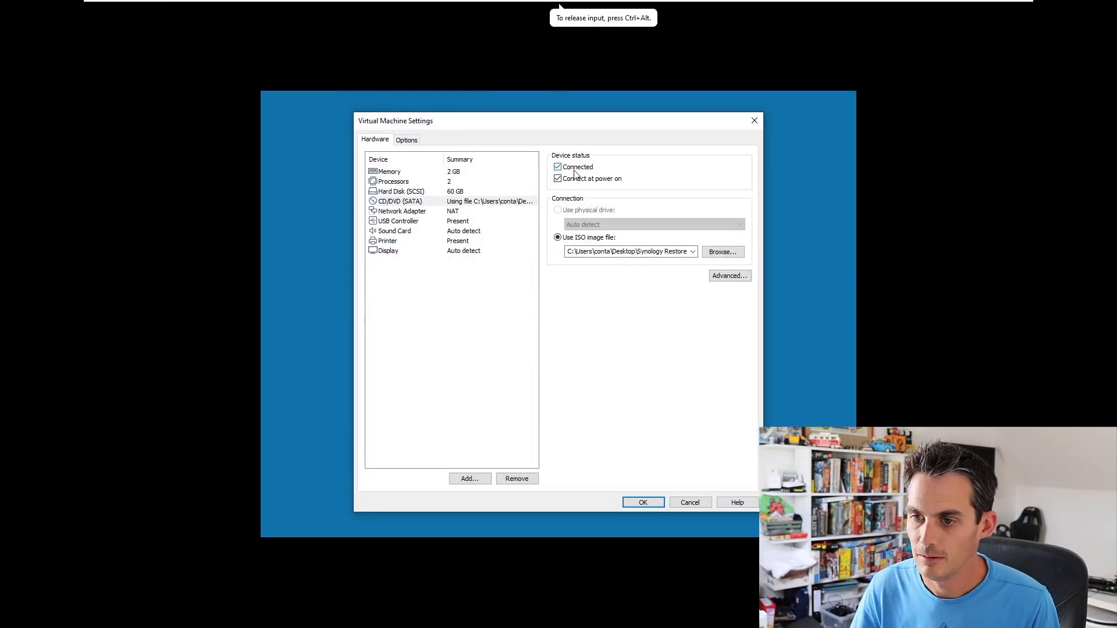
{"action": "left_click", "coordinate": [573, 178]}
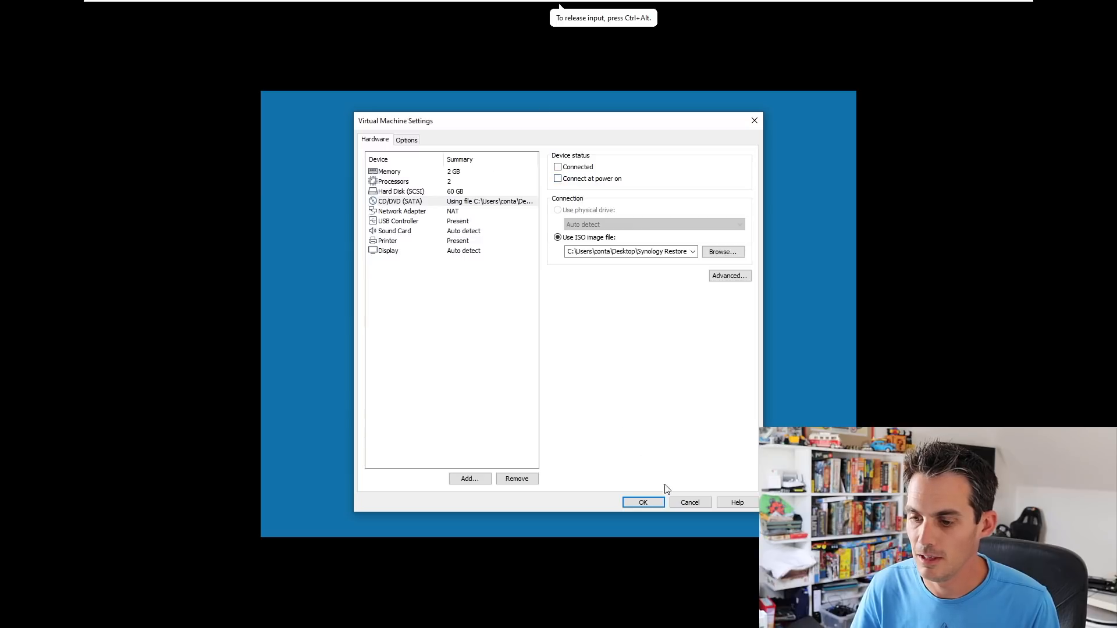
{"action": "left_click", "coordinate": [656, 504]}
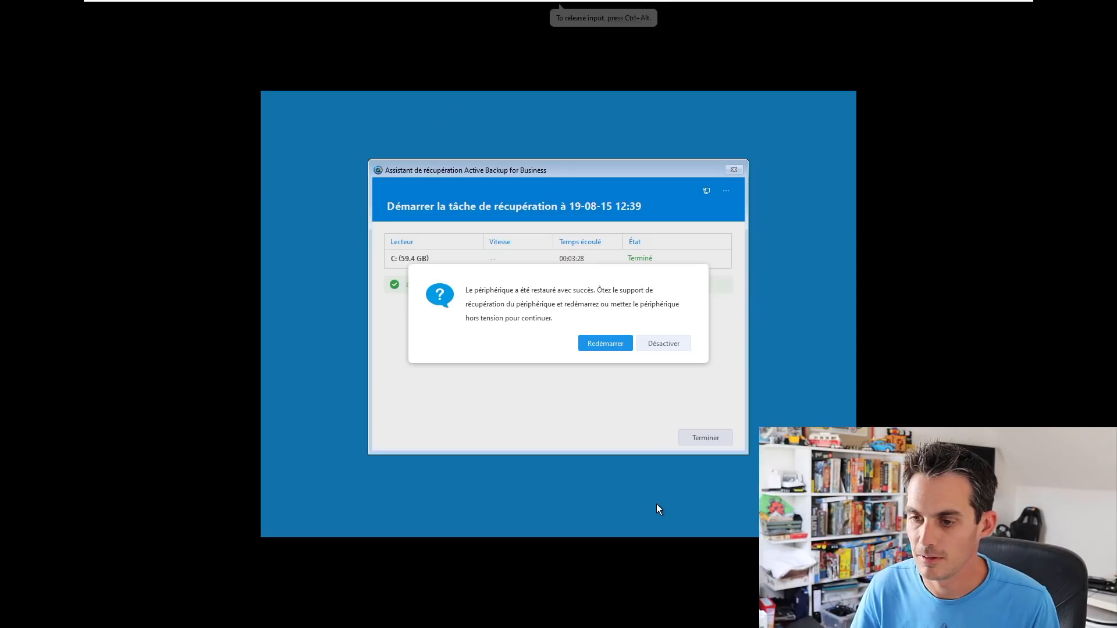
{"action": "left_click", "coordinate": [598, 344]}
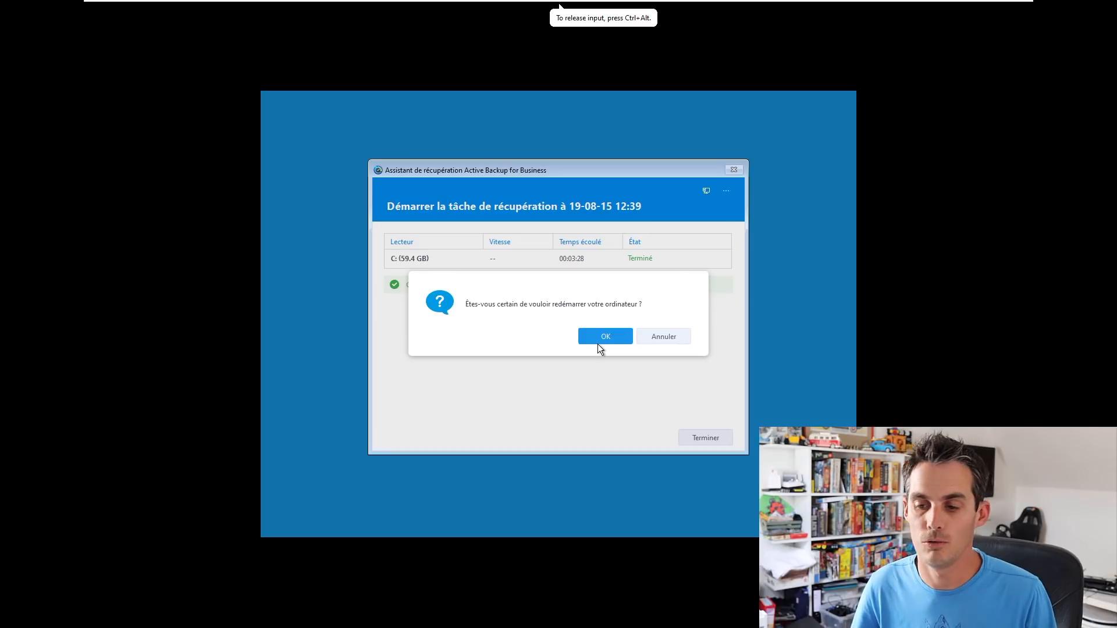
{"action": "left_click", "coordinate": [602, 340]}
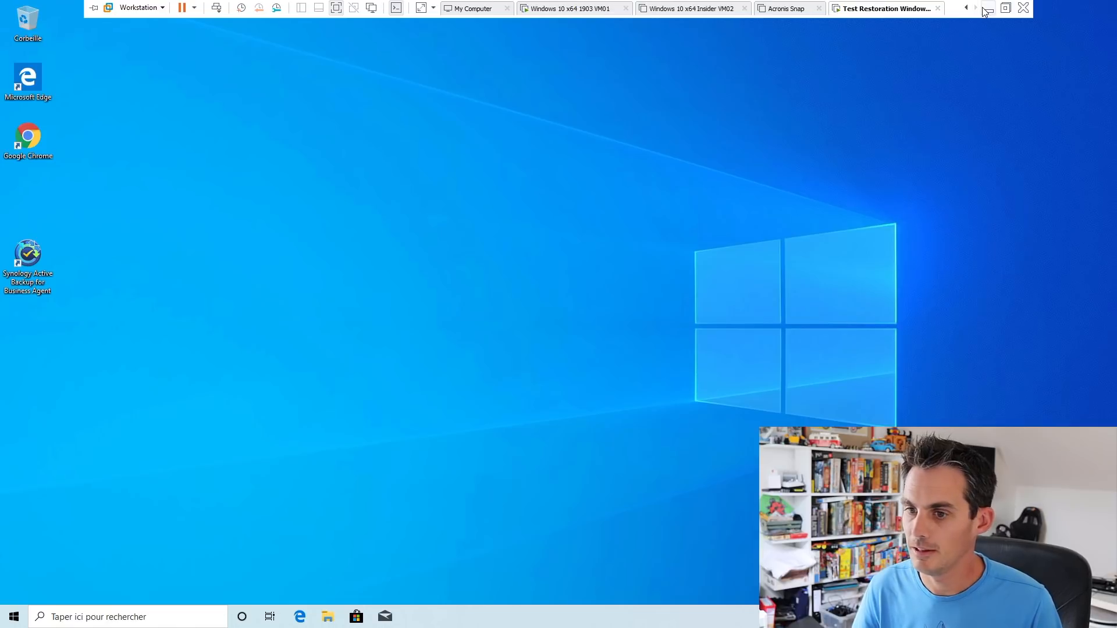
Step: Leave the restored VM, close the Bureau folder window, and view the virtual machine section of Active Backup for Business on the NAS
{"action": "left_click", "coordinate": [985, 8]}
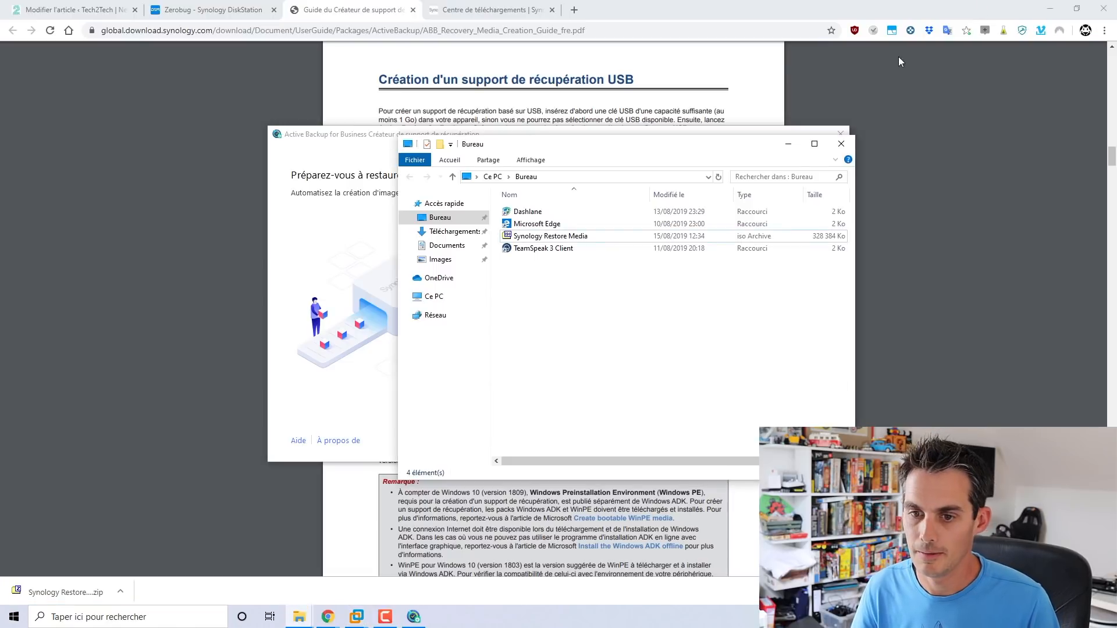
{"action": "left_click", "coordinate": [841, 144]}
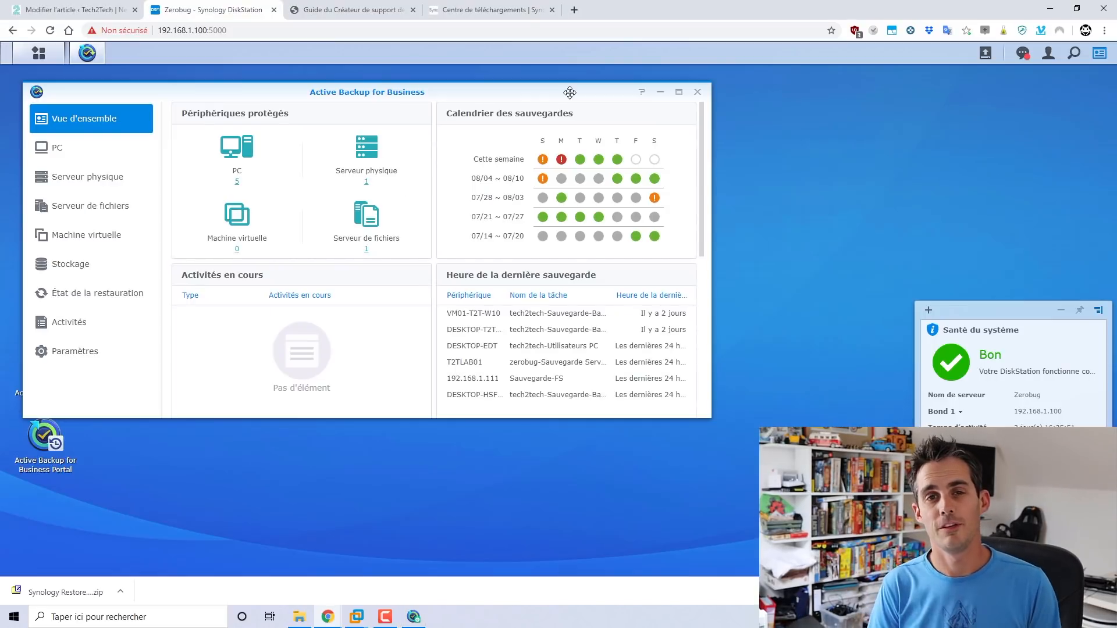
{"action": "left_click", "coordinate": [105, 235]}
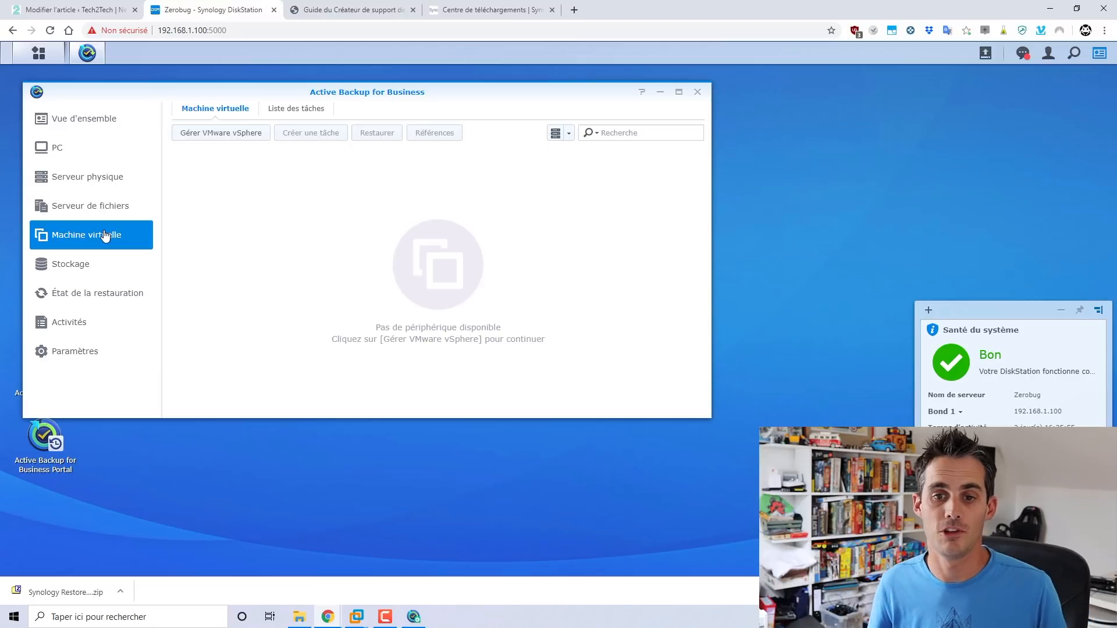